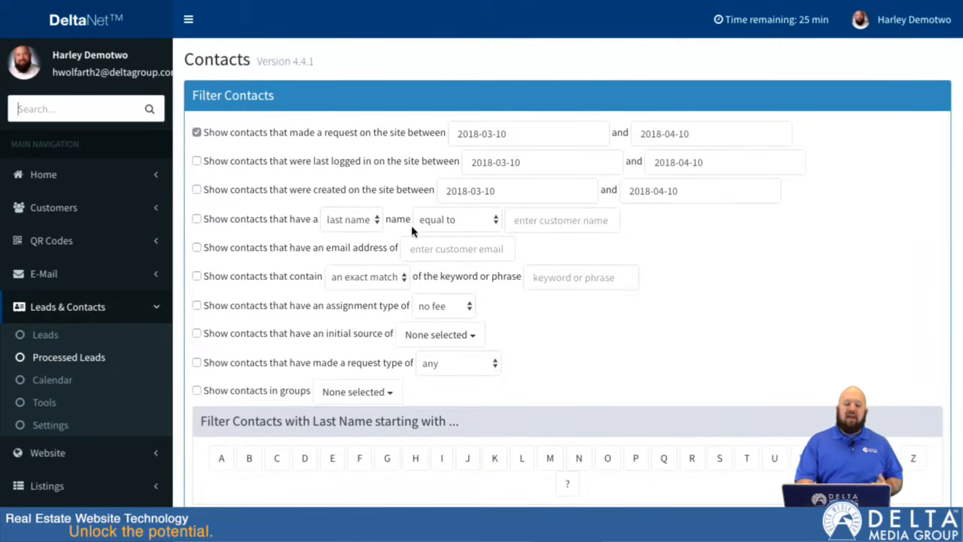
# Step: Open the Customer List in the Customers section
pyautogui.scroll(-1, 351, 323)
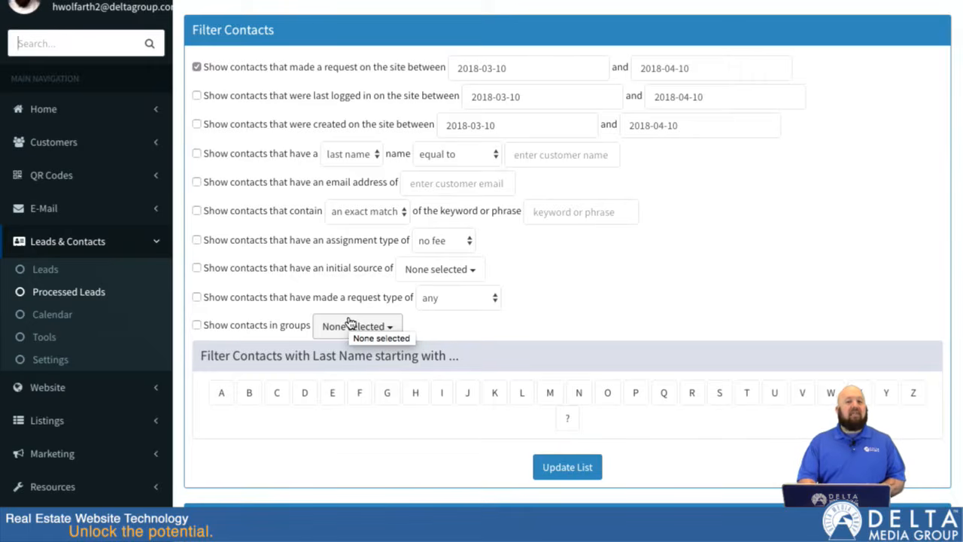
pyautogui.scroll(-3, 352, 324)
pyautogui.scroll(5, 349, 322)
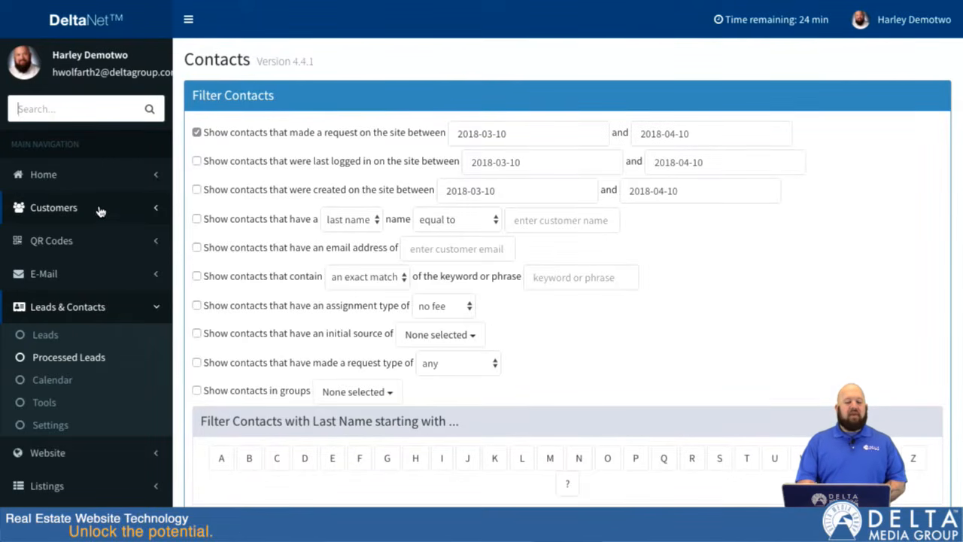
pyautogui.click(100, 211)
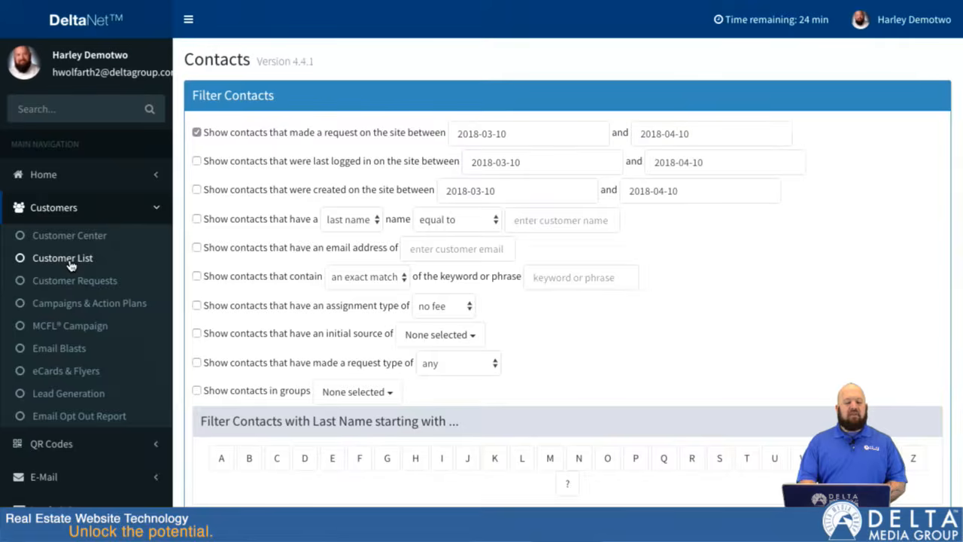
pyautogui.click(69, 263)
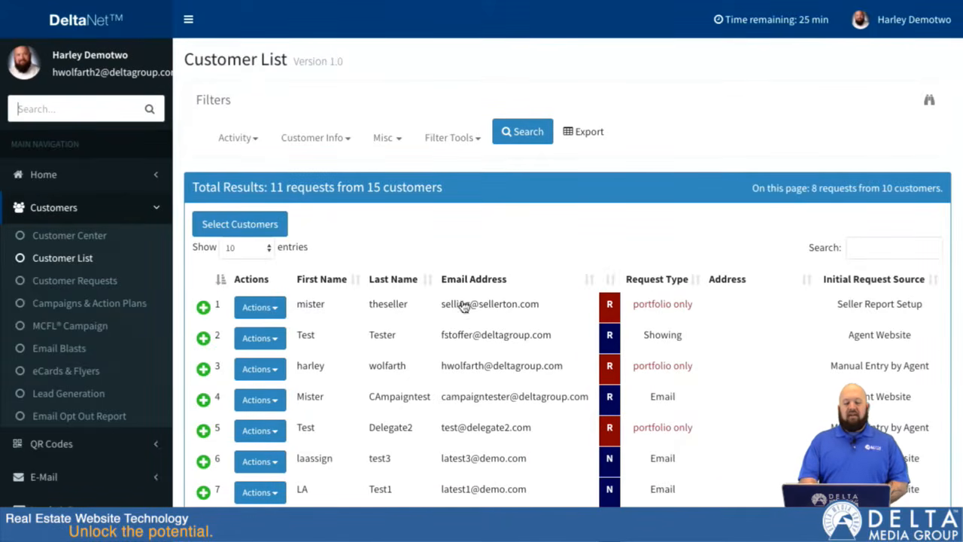
# Step: Look over the customer list and its Activity, Customer Info, Misc and Filter Tools options
pyautogui.scroll(-2, 451, 179)
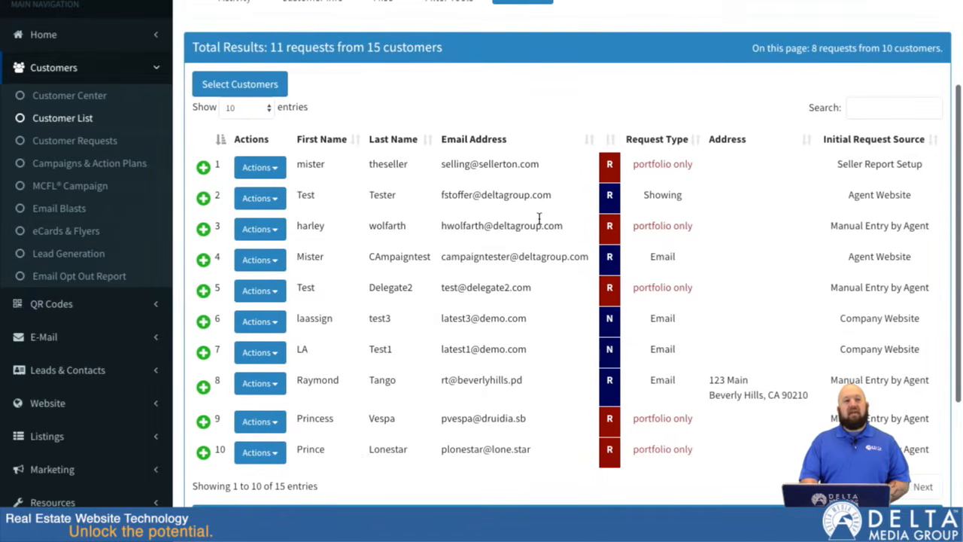
pyautogui.scroll(1, 538, 219)
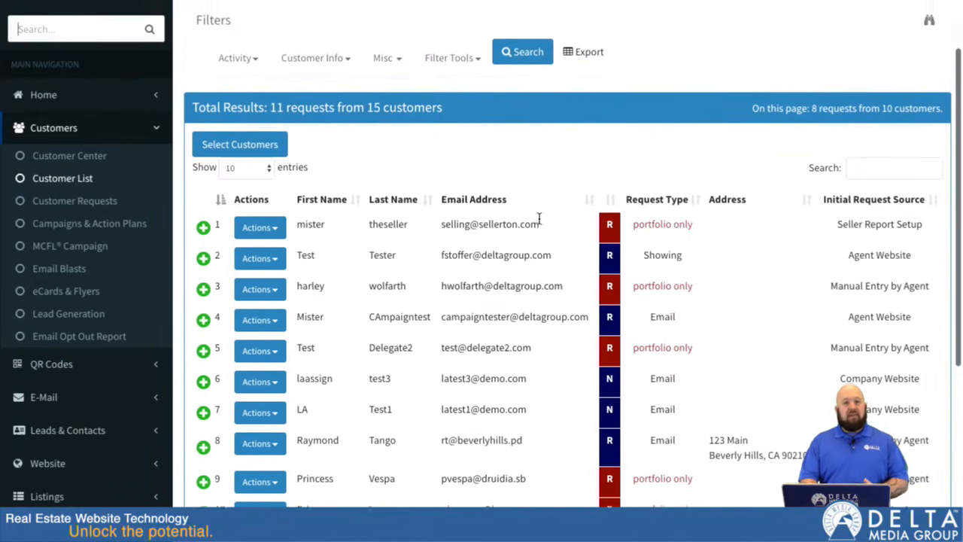
pyautogui.scroll(2, 539, 218)
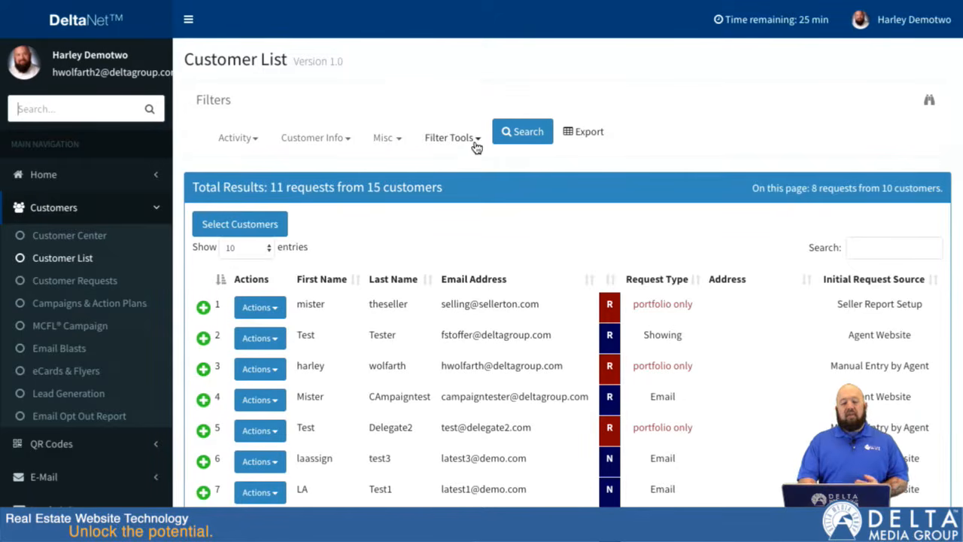
pyautogui.click(254, 143)
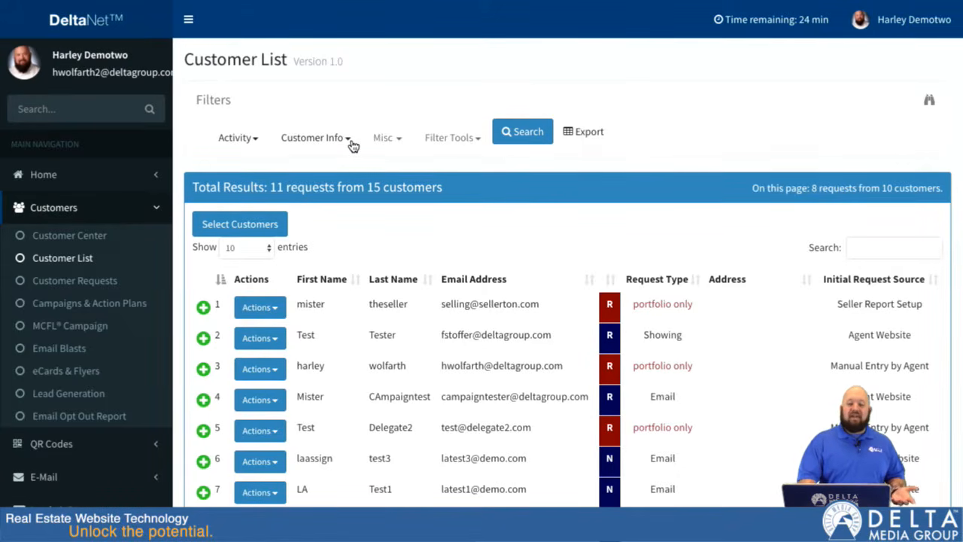
pyautogui.click(352, 137)
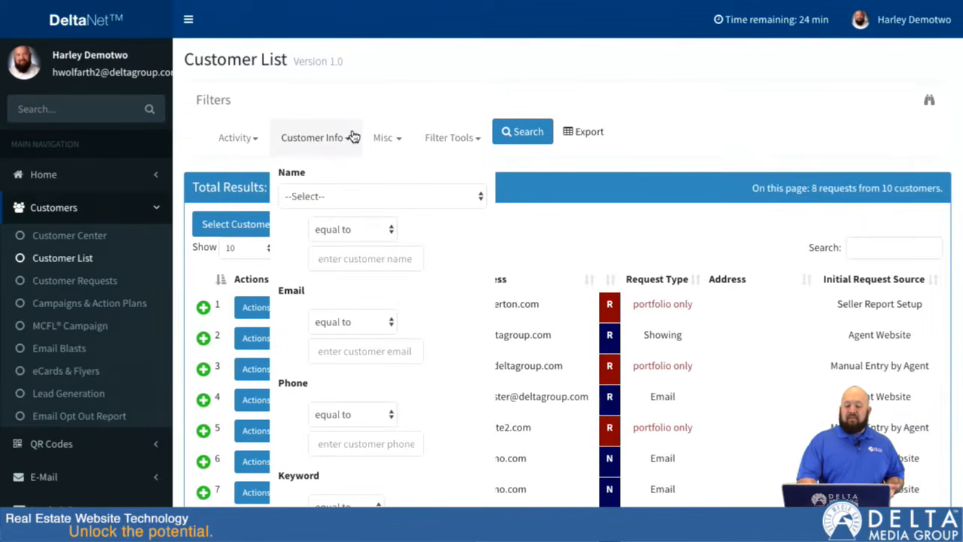
pyautogui.click(397, 137)
pyautogui.click(472, 138)
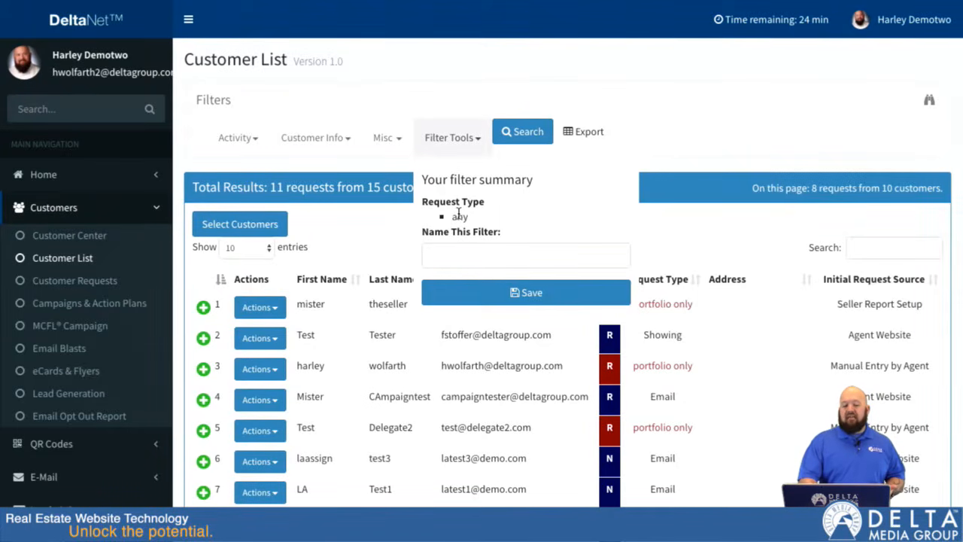
pyautogui.click(461, 258)
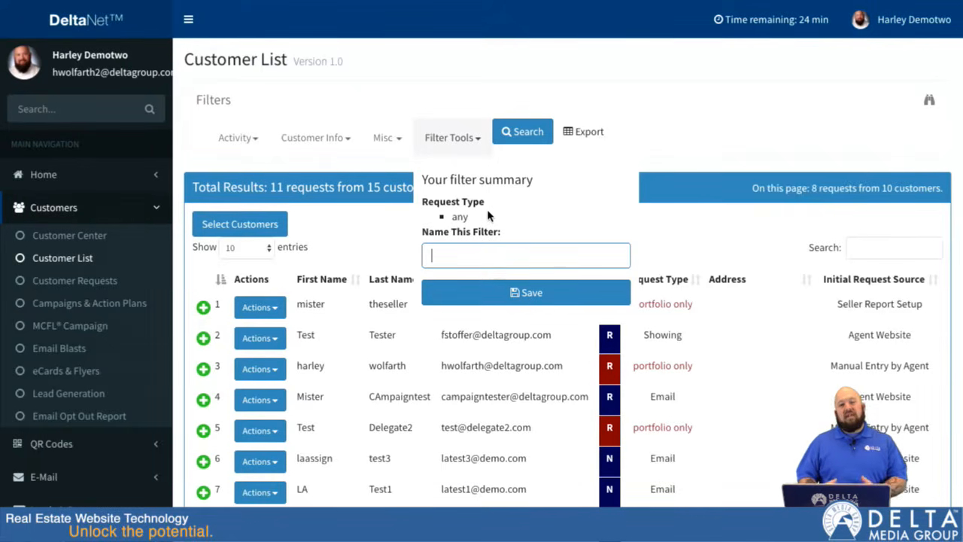
pyautogui.click(479, 145)
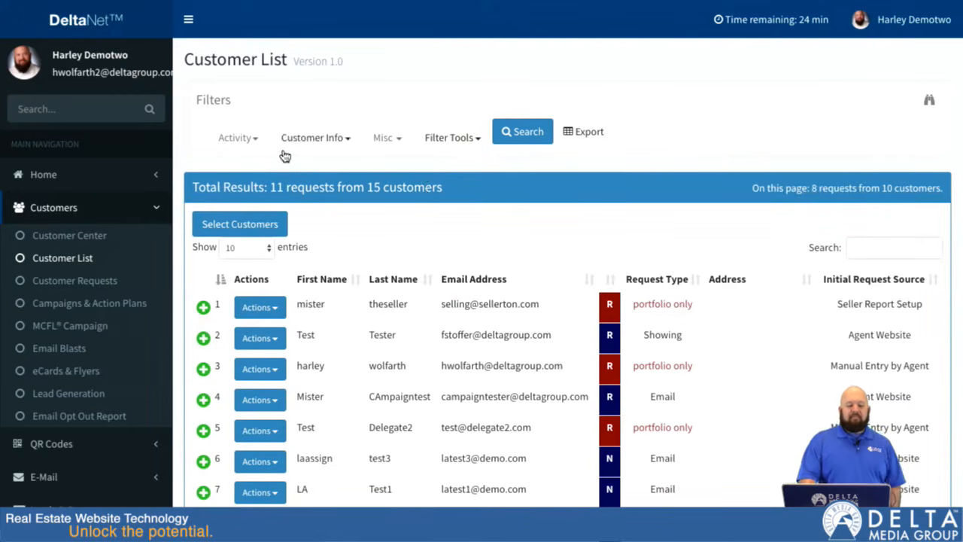
# Step: Check the time ranges for requests made and set the Created Between filter to Last 90 days
pyautogui.click(252, 138)
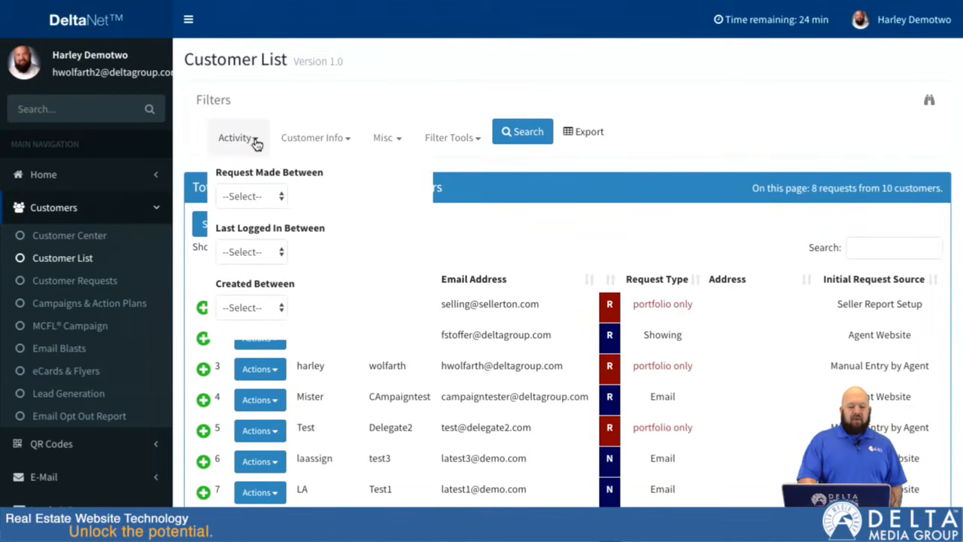
pyautogui.click(272, 199)
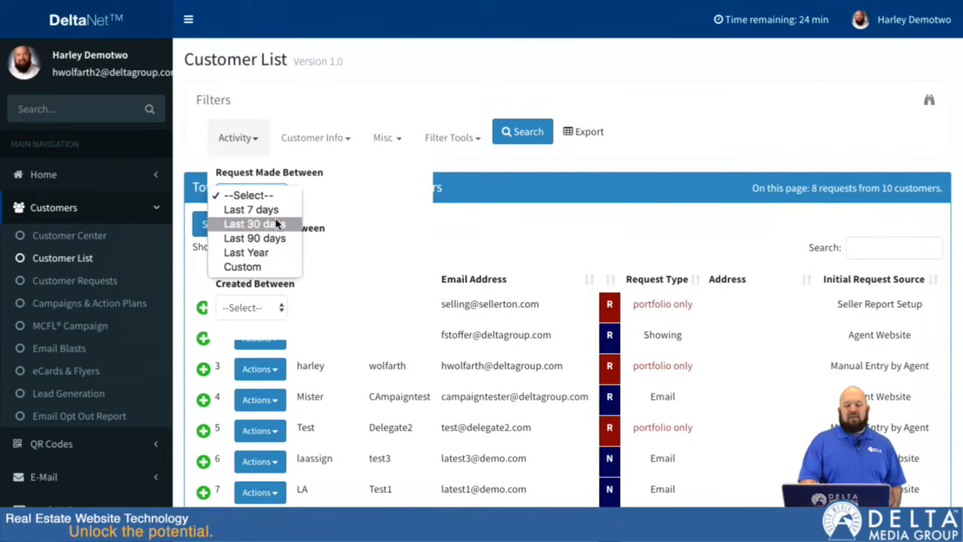
pyautogui.click(311, 216)
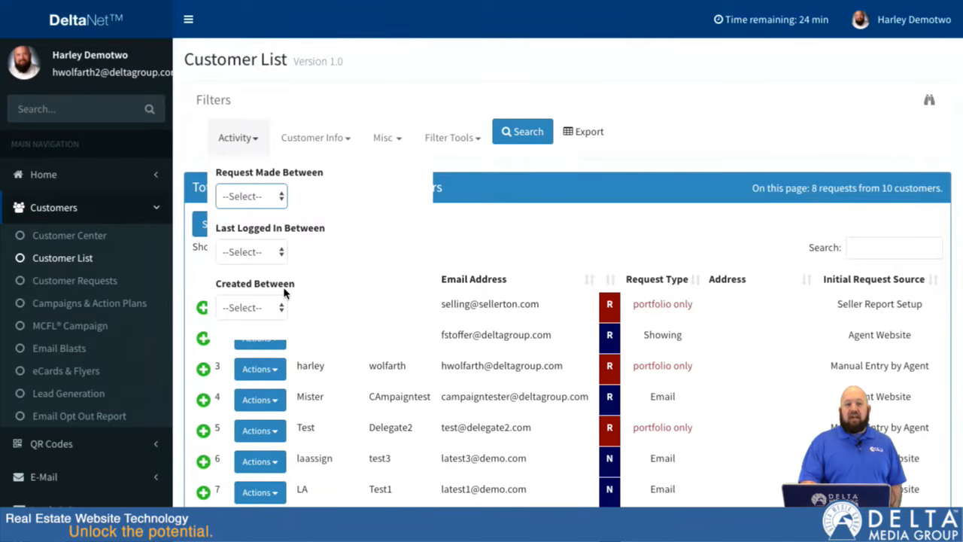
pyautogui.click(278, 309)
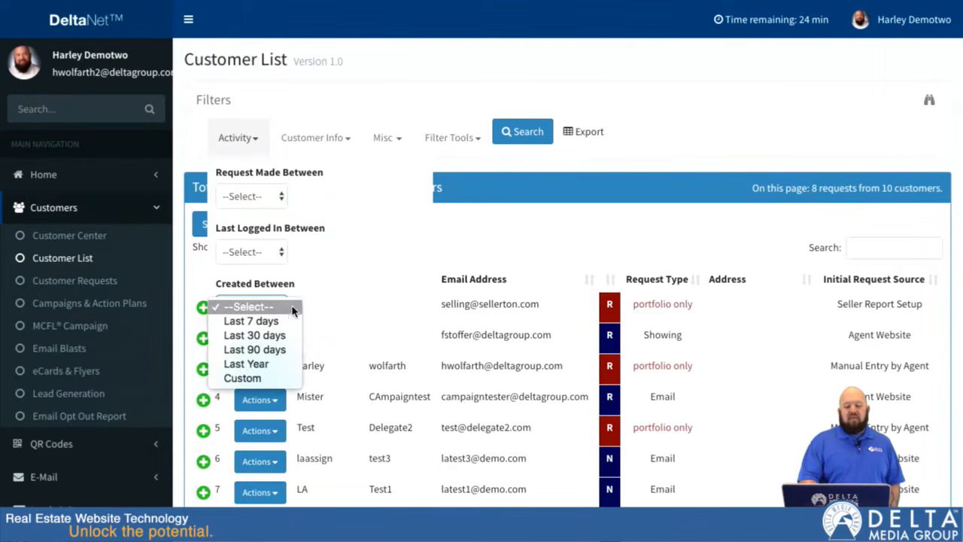
pyautogui.click(340, 263)
pyautogui.click(280, 308)
pyautogui.click(271, 349)
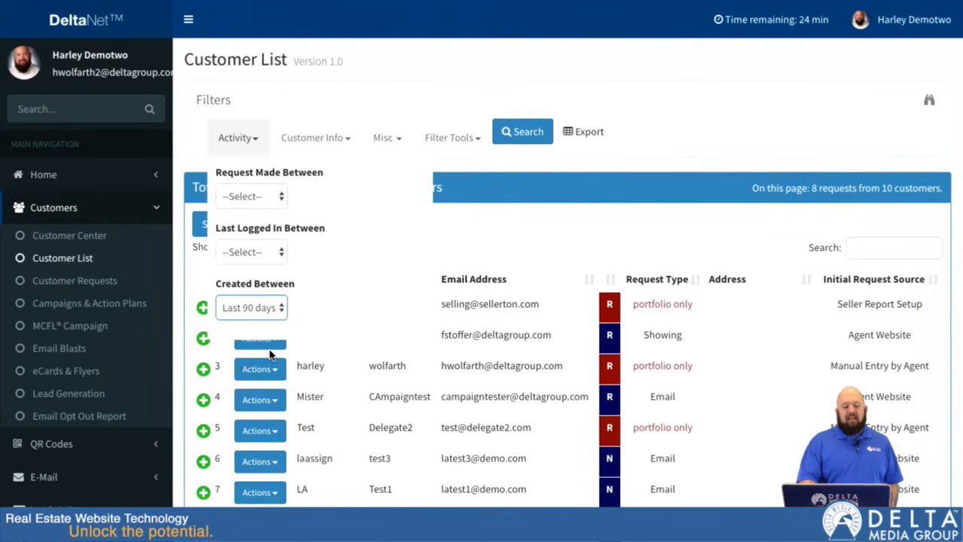
# Step: Set the customer name filter to spouse name with the condition "that contains"
pyautogui.click(342, 134)
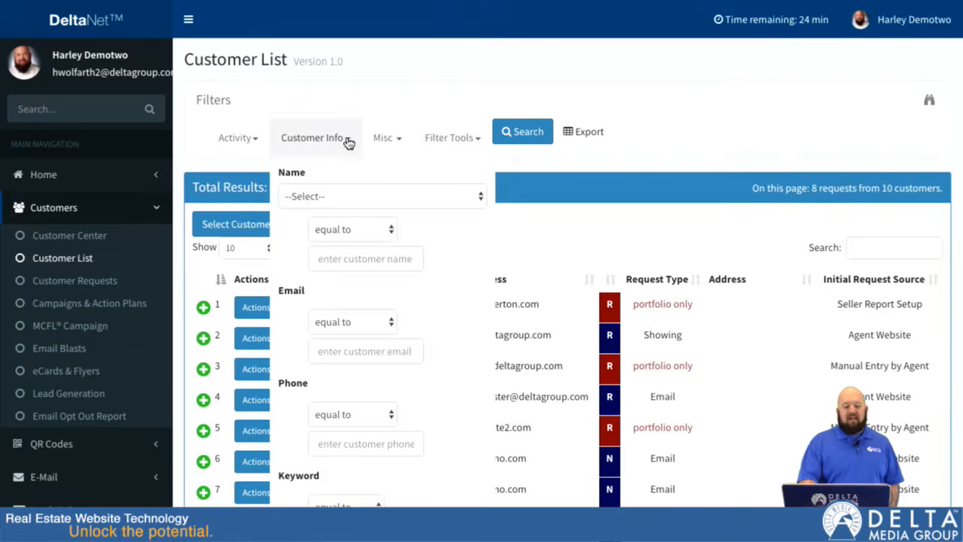
pyautogui.scroll(-1, 432, 300)
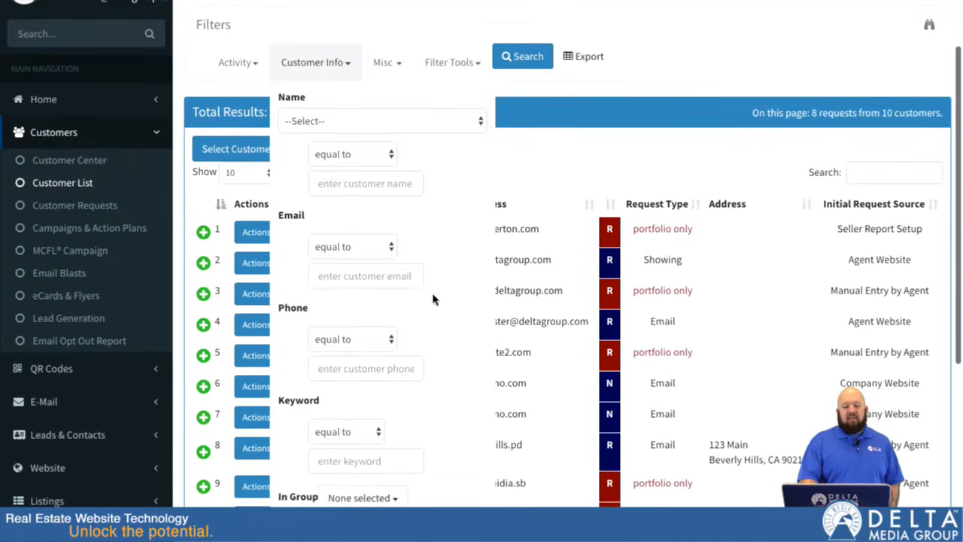
pyautogui.click(445, 127)
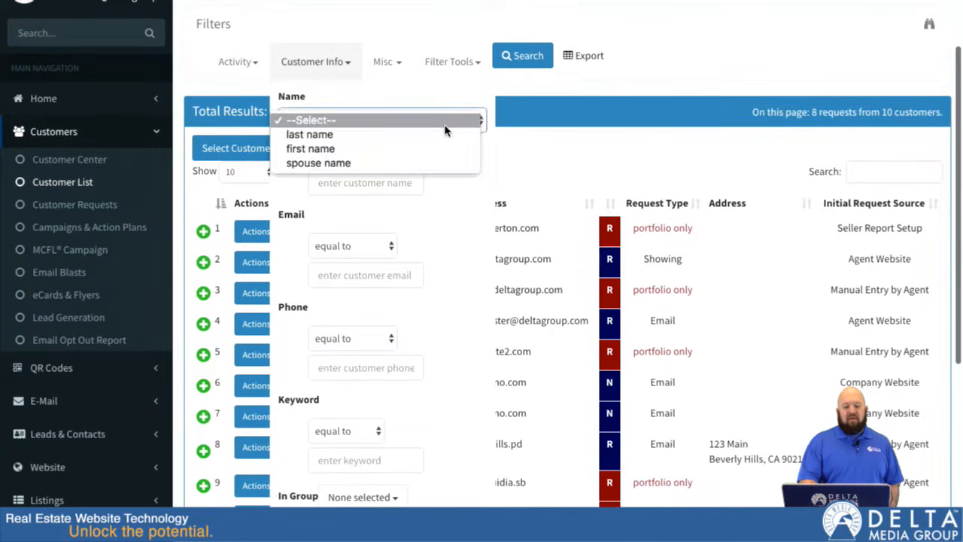
pyautogui.click(421, 162)
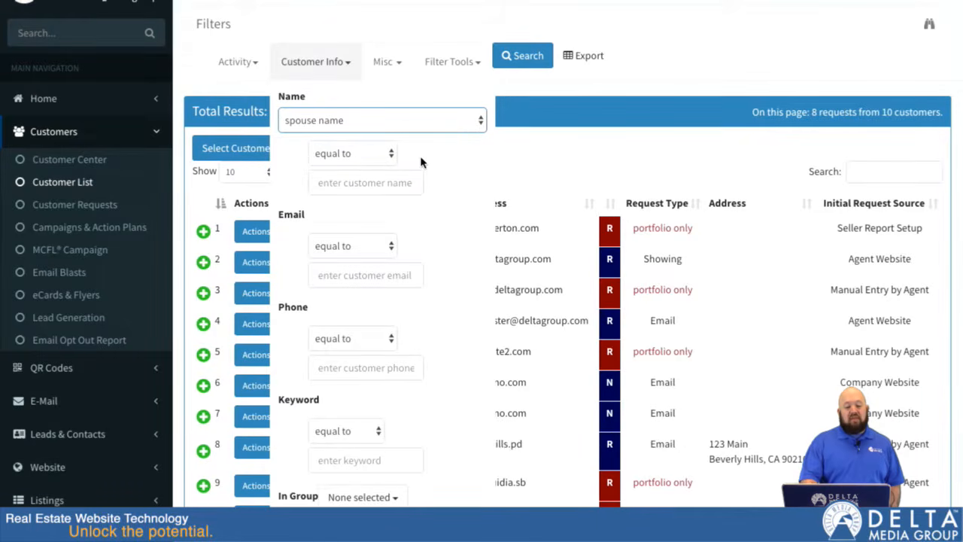
pyautogui.click(385, 154)
pyautogui.click(435, 119)
pyautogui.click(437, 118)
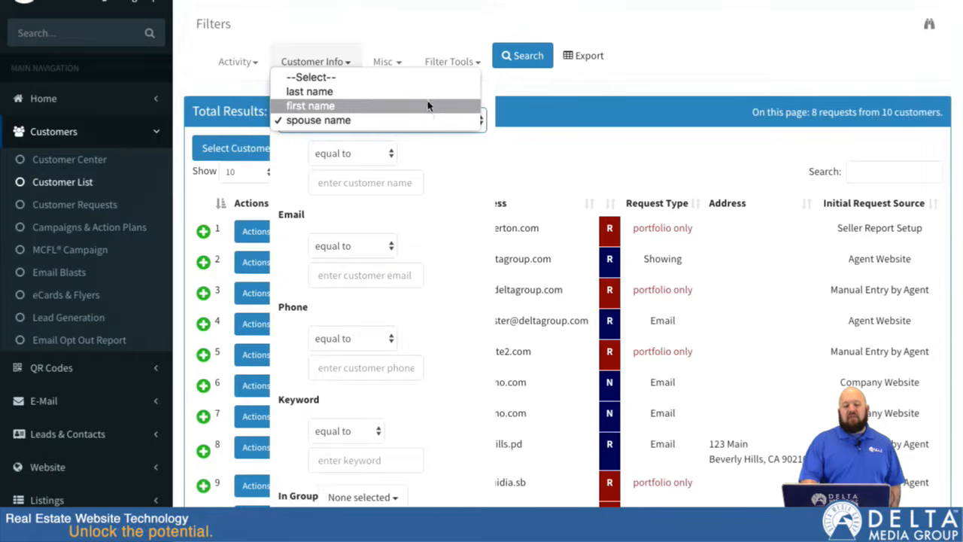
pyautogui.click(437, 120)
pyautogui.click(381, 154)
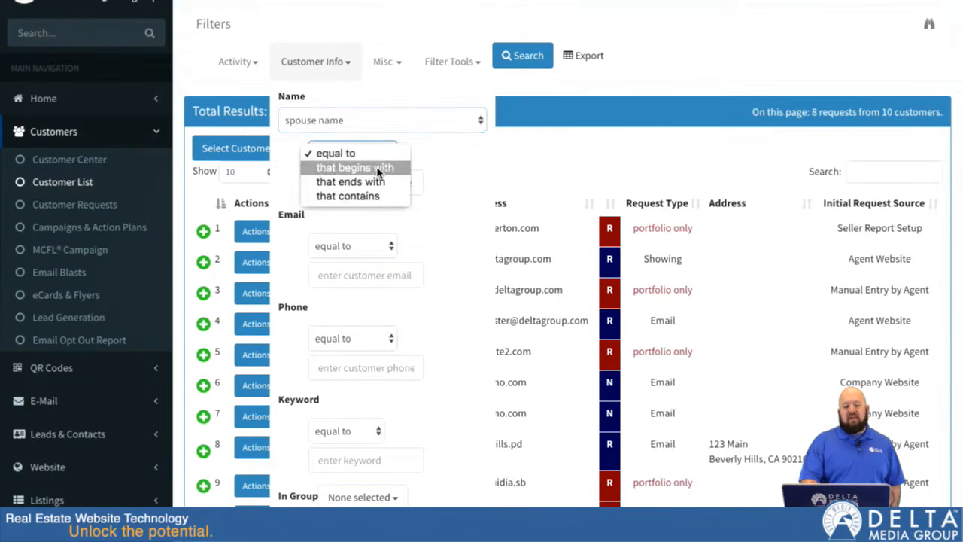
pyautogui.click(347, 196)
pyautogui.click(370, 191)
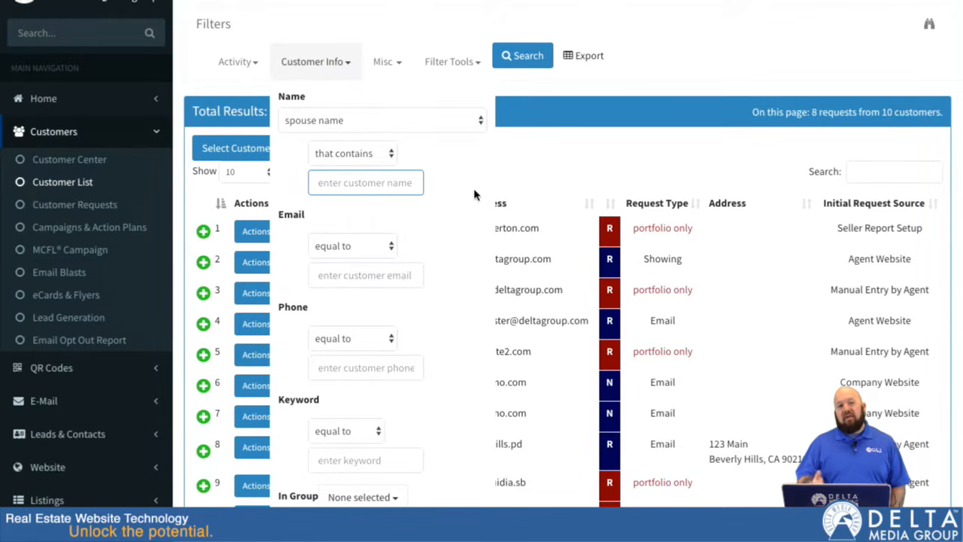
# Step: Restrict the customer information filter to customers in Group A
pyautogui.scroll(-2, 474, 193)
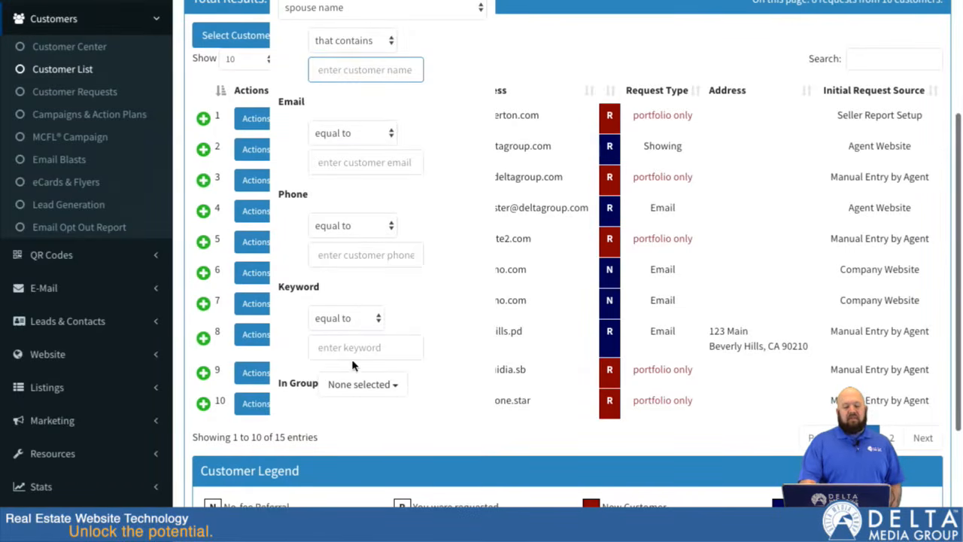
pyautogui.click(397, 385)
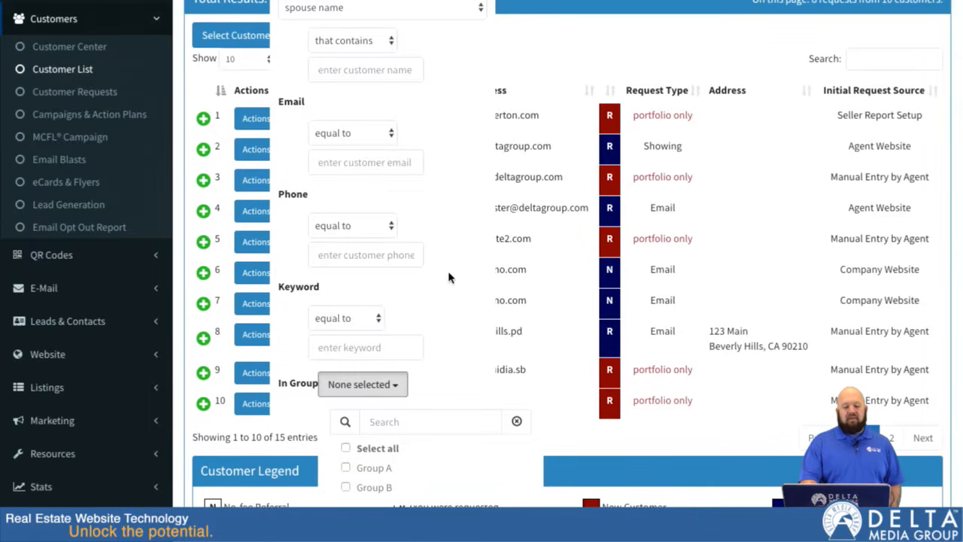
pyautogui.click(346, 467)
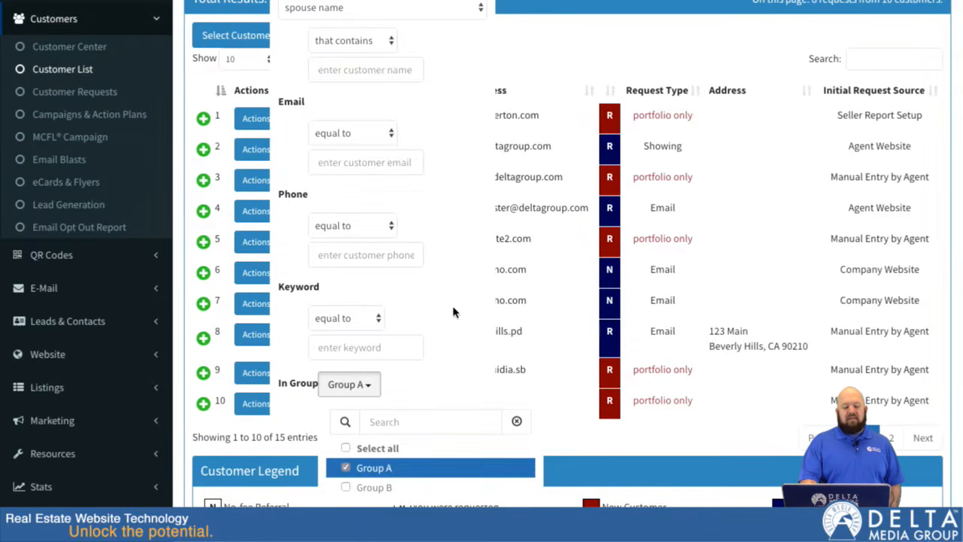
pyautogui.click(372, 385)
pyautogui.scroll(2, 477, 204)
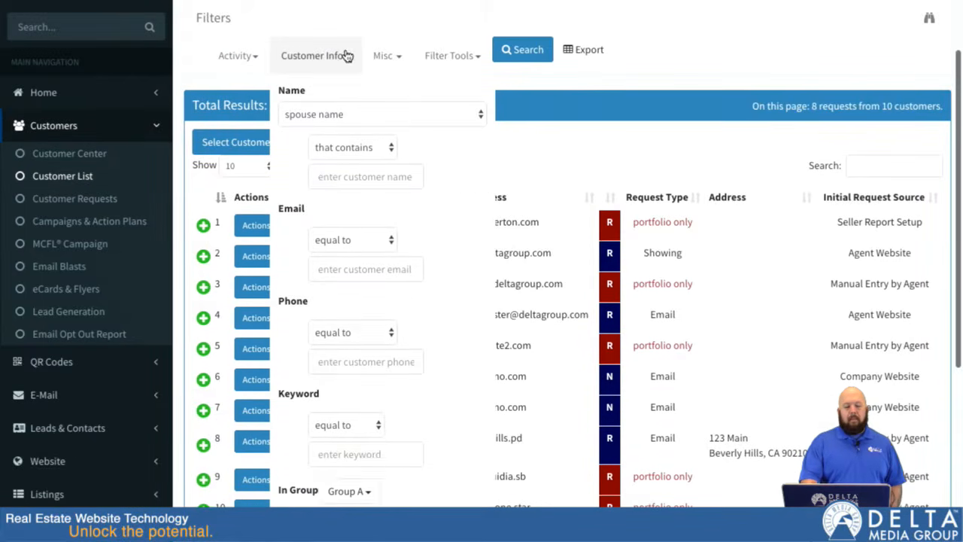
pyautogui.click(347, 56)
# Step: Set the Request Type filter to showing
pyautogui.click(401, 62)
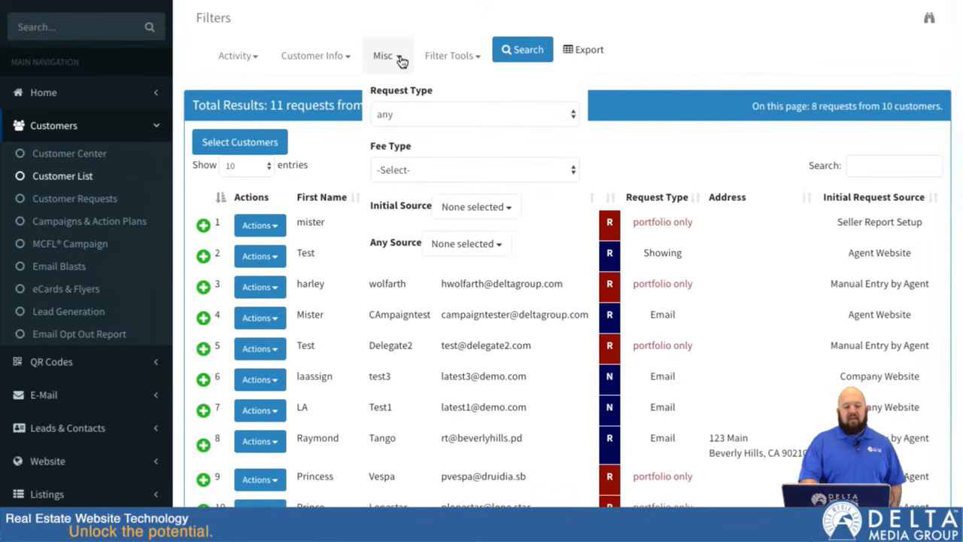
pyautogui.click(419, 115)
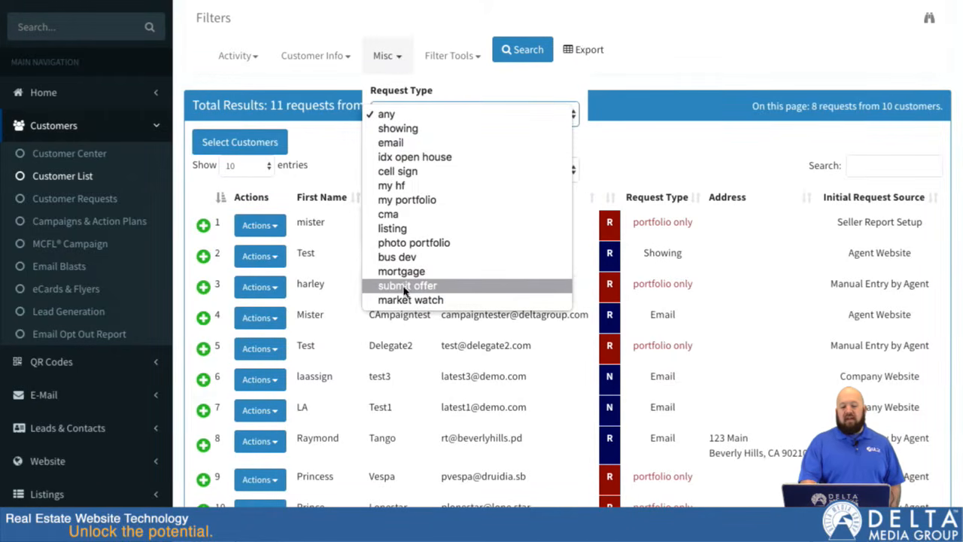
pyautogui.click(422, 131)
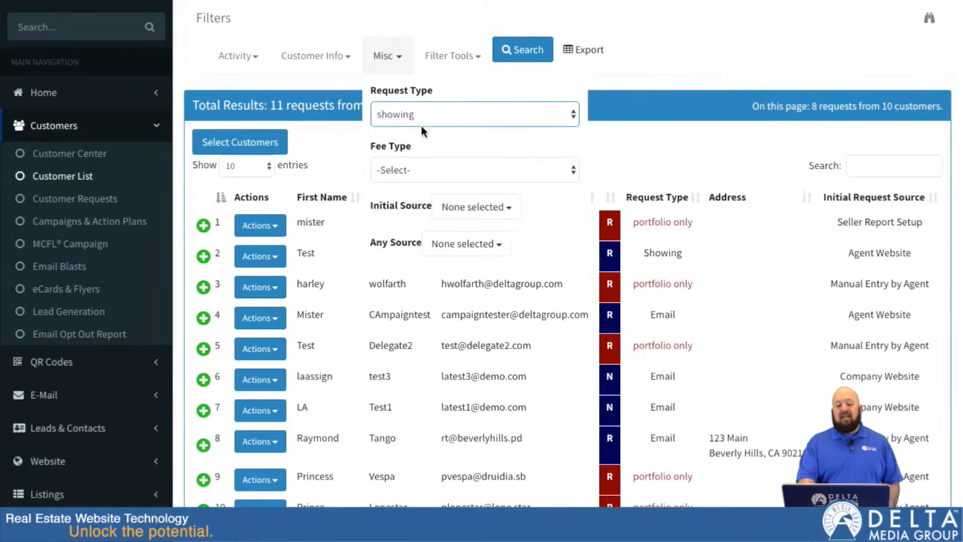
pyautogui.click(397, 56)
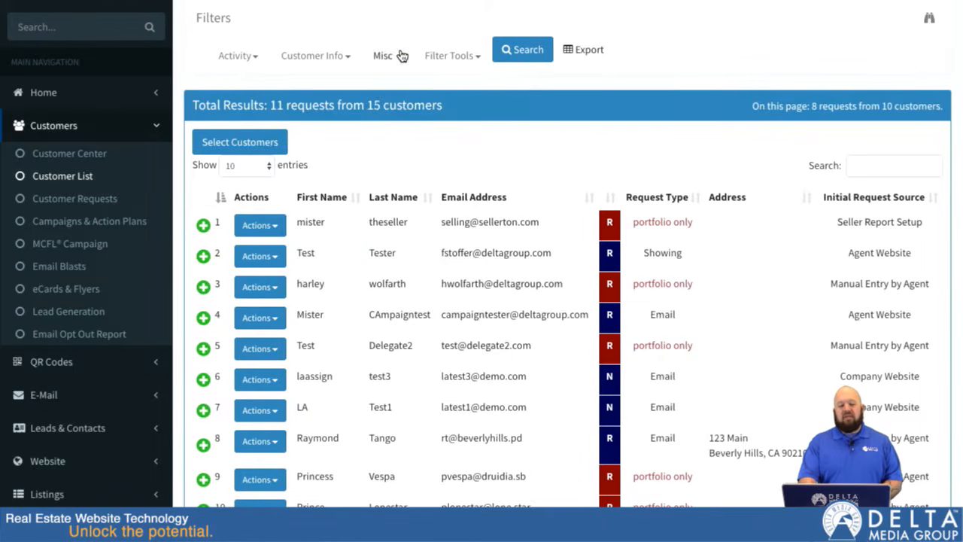
# Step: Reset the customer name filter to --Select-- and deselect Group A in the group filter
pyautogui.click(314, 56)
pyautogui.click(364, 114)
pyautogui.click(365, 75)
pyautogui.scroll(-2, 442, 257)
pyautogui.click(369, 342)
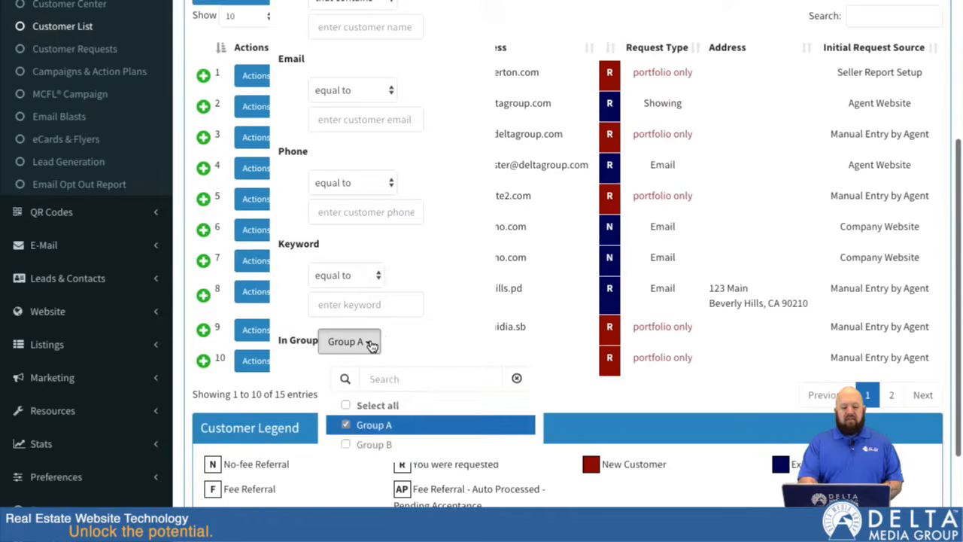
pyautogui.click(346, 424)
pyautogui.click(399, 341)
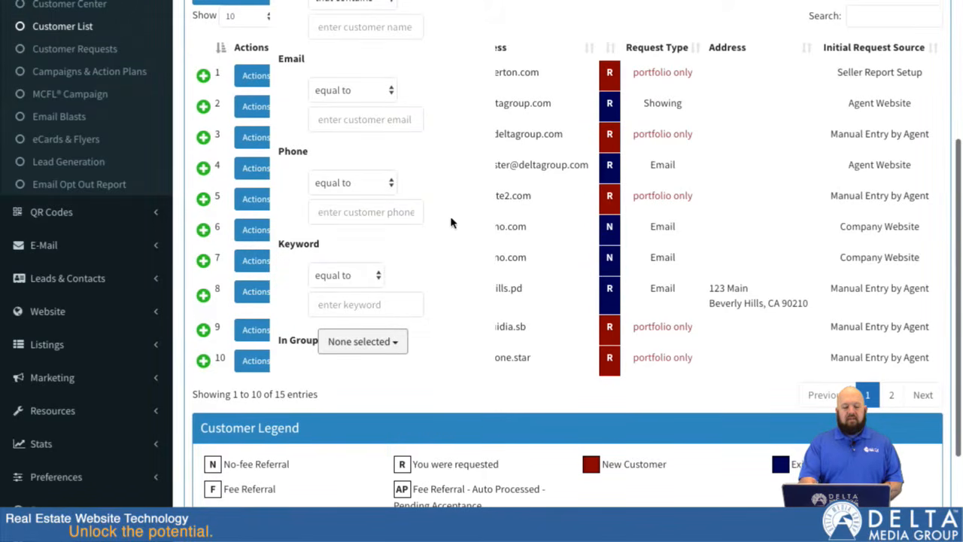
# Step: Set the Request Made Between activity filter to Last 90 days
pyautogui.scroll(3, 451, 219)
pyautogui.click(230, 87)
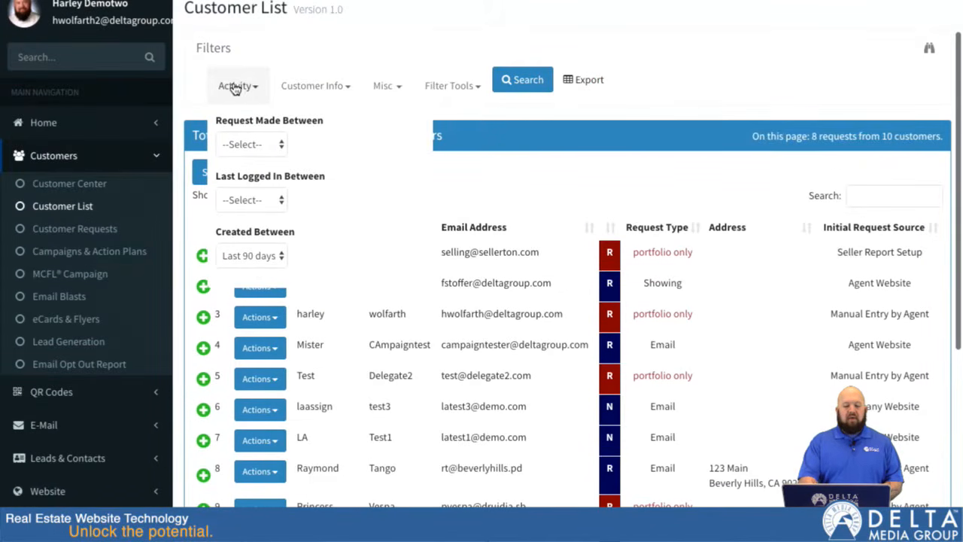
pyautogui.click(273, 143)
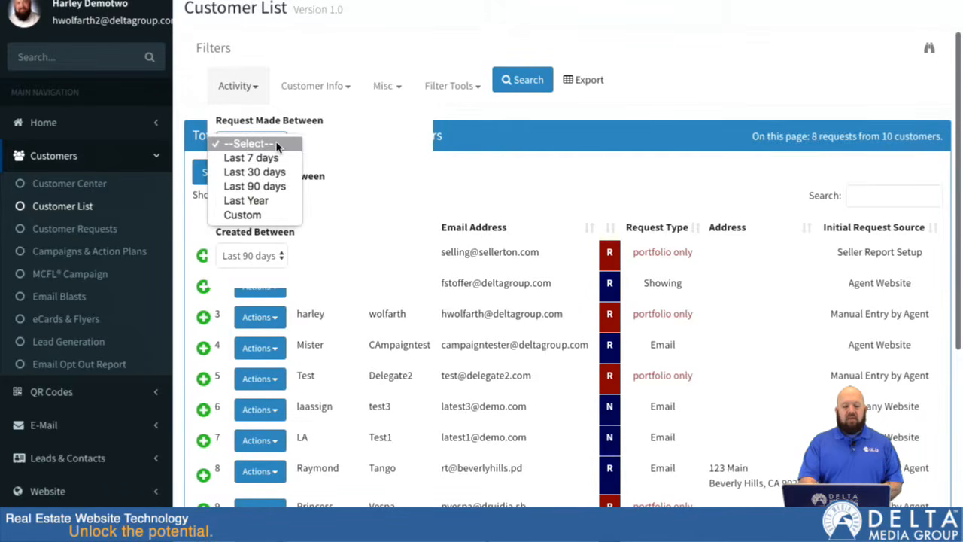
pyautogui.click(267, 187)
pyautogui.click(262, 86)
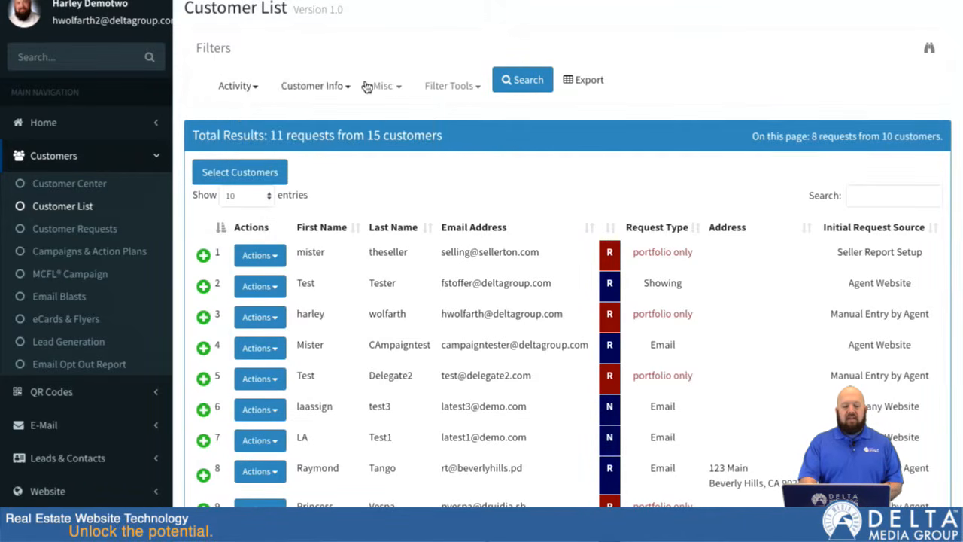
# Step: Examine the Fee Type, Initial Source and Any Source options among the miscellaneous customer filters
pyautogui.click(406, 88)
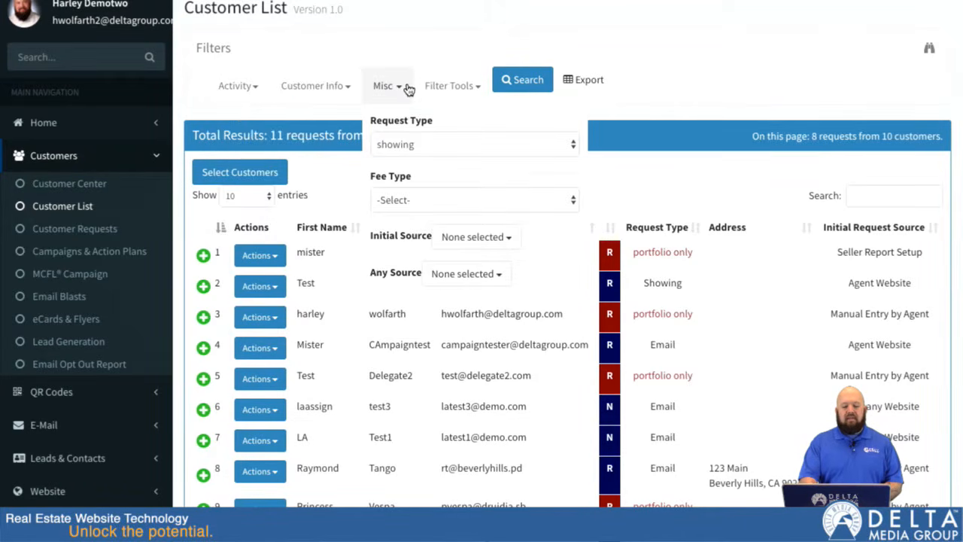
pyautogui.click(434, 200)
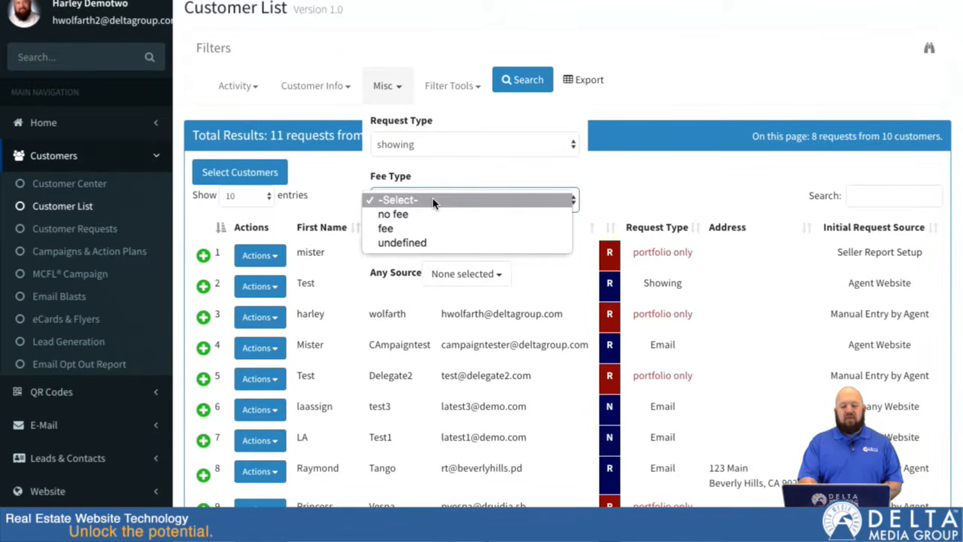
pyautogui.click(433, 200)
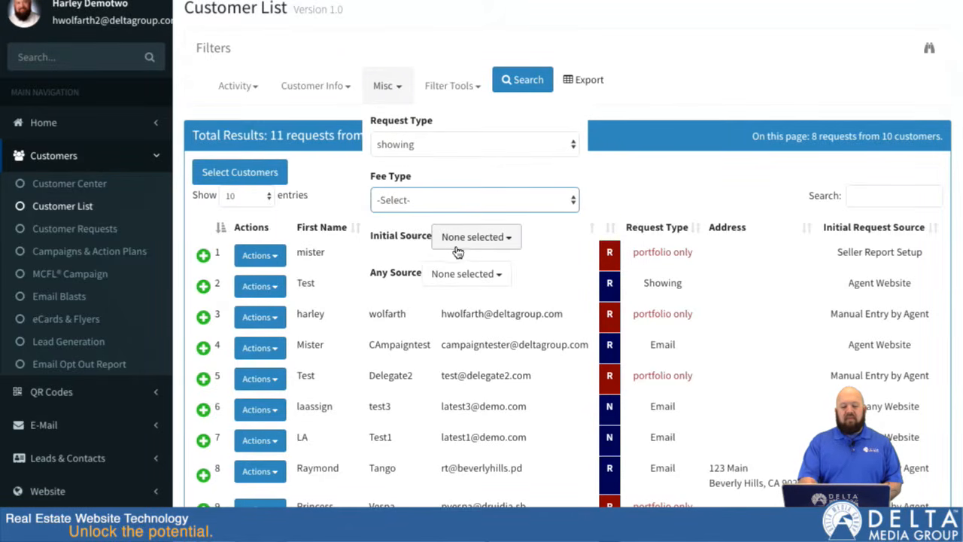
pyautogui.click(507, 242)
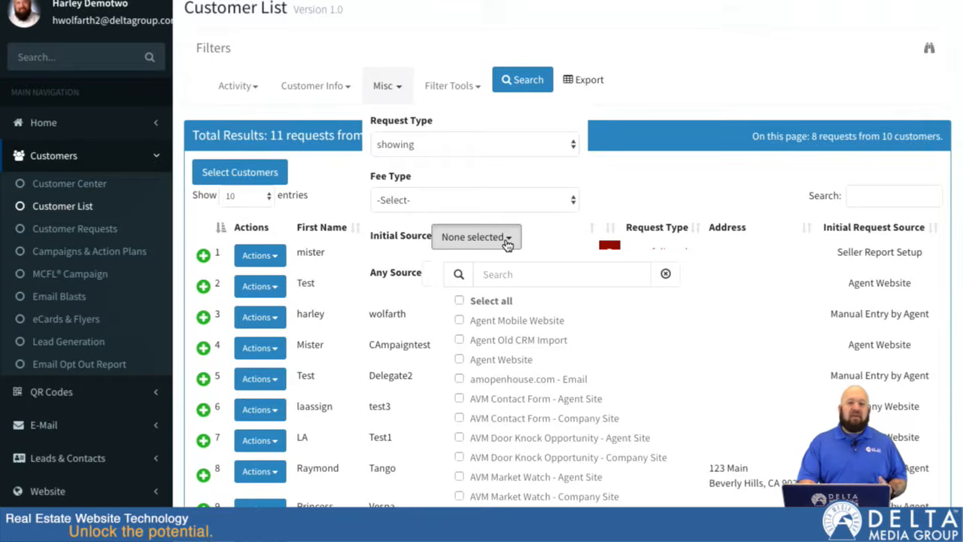
pyautogui.click(507, 242)
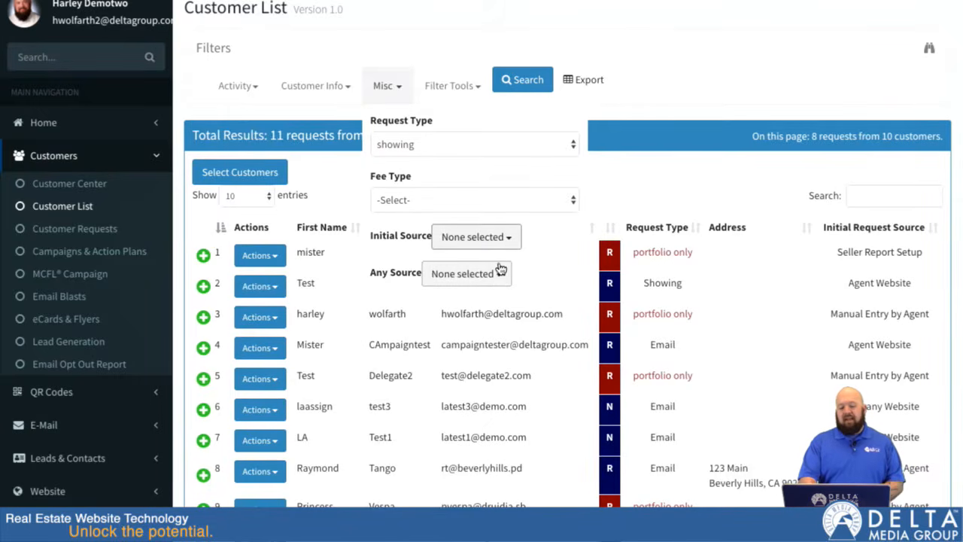
pyautogui.click(496, 271)
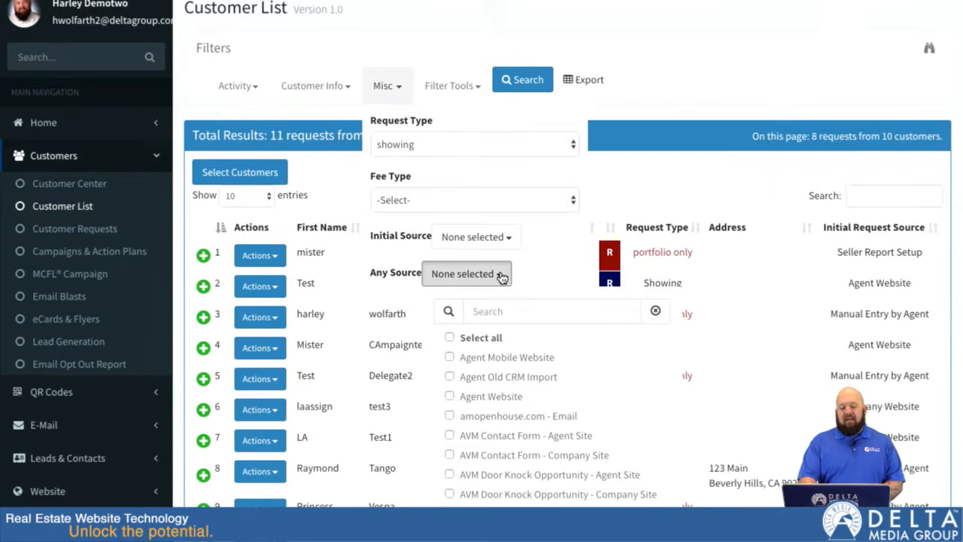
pyautogui.scroll(-1, 500, 273)
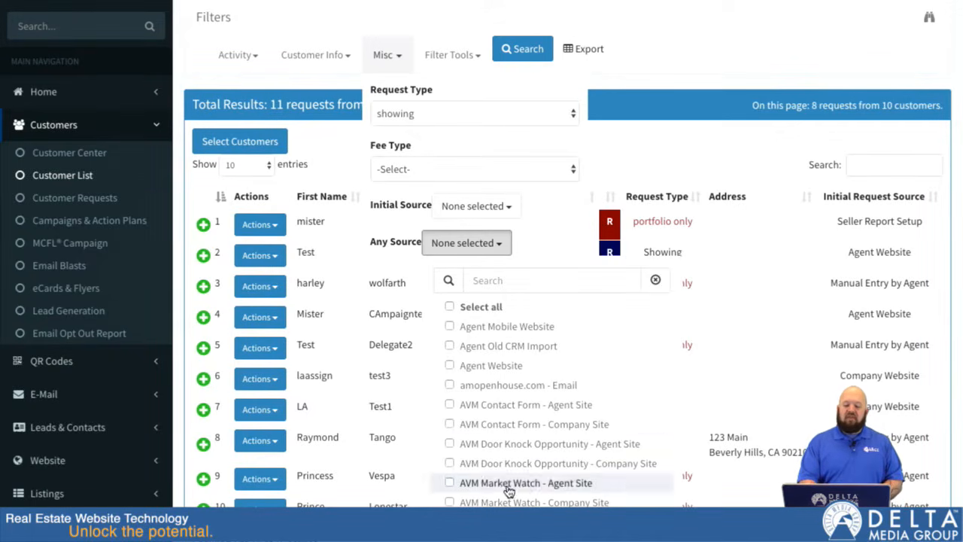
pyautogui.click(502, 245)
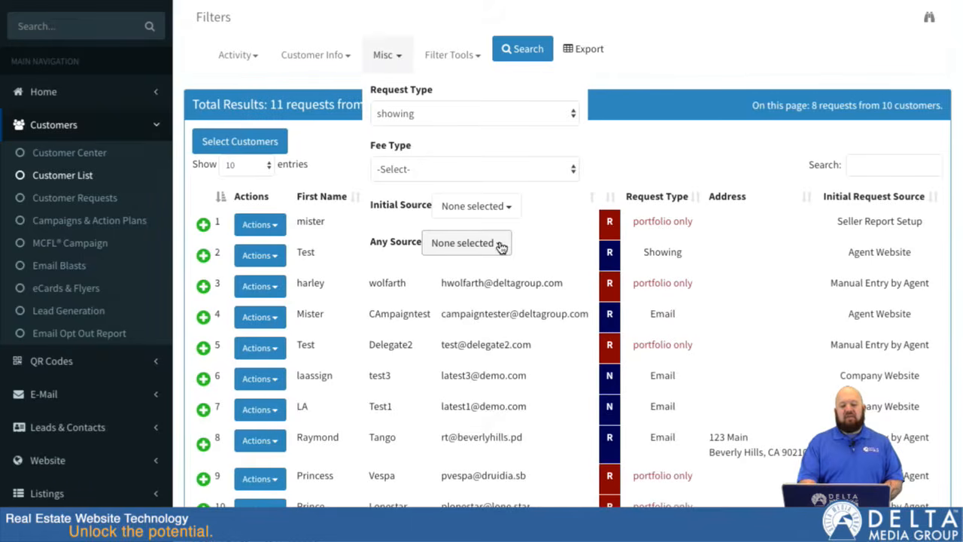
pyautogui.click(393, 58)
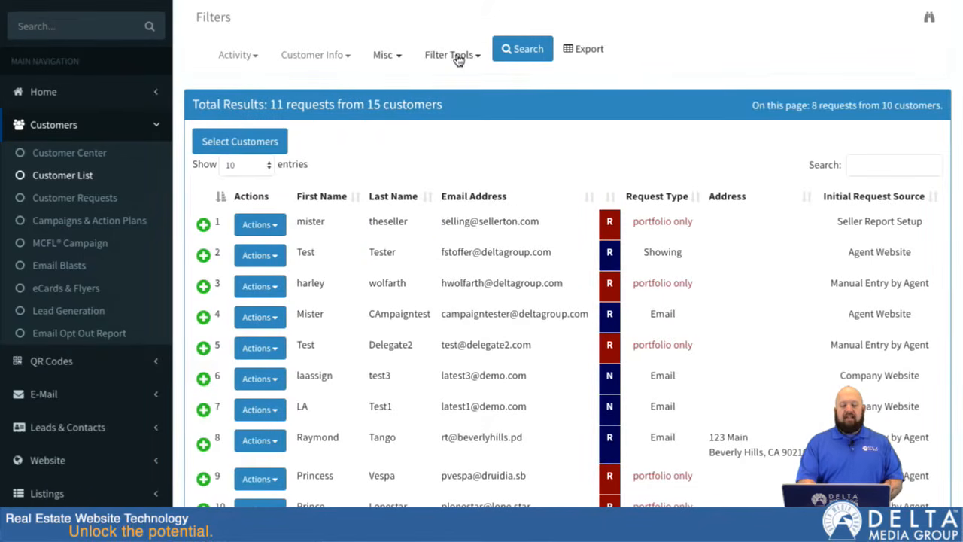
# Step: Review the filter summary and its naming field, and compare the summary with the customer information criteria
pyautogui.click(460, 59)
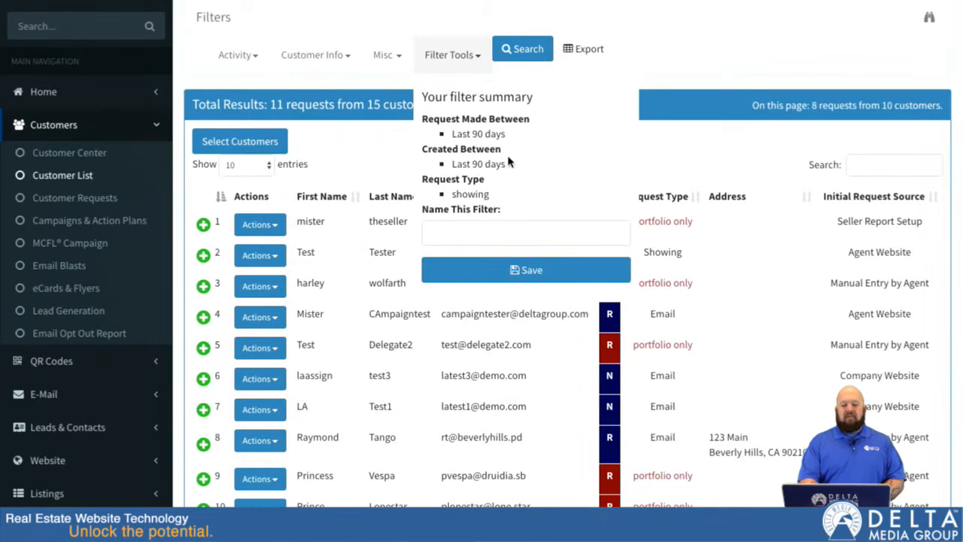
pyautogui.click(527, 234)
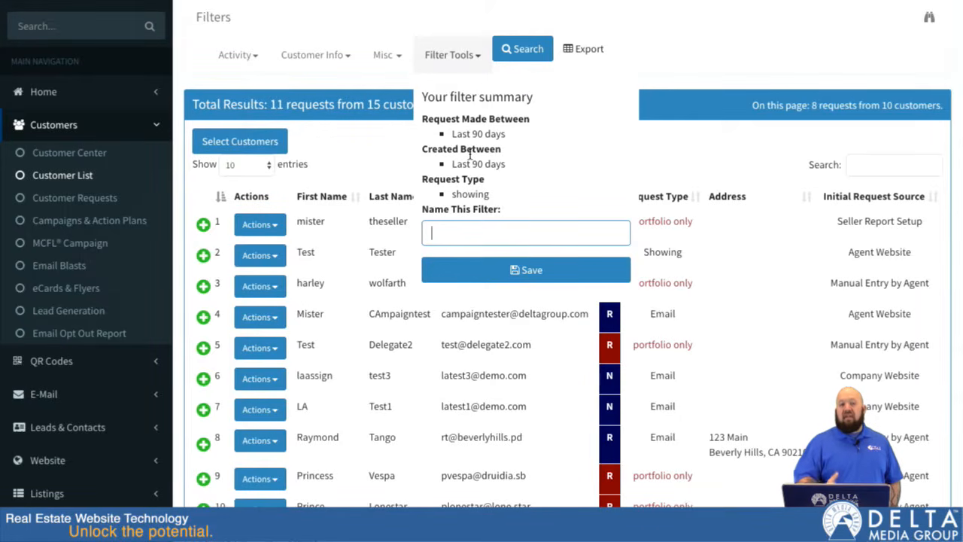
pyautogui.click(468, 57)
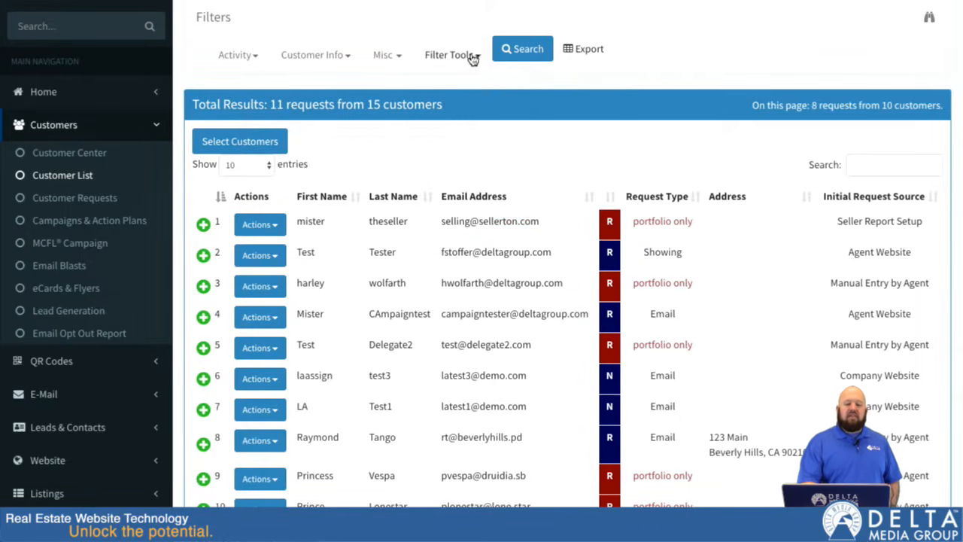
pyautogui.click(400, 58)
pyautogui.click(400, 59)
pyautogui.click(349, 58)
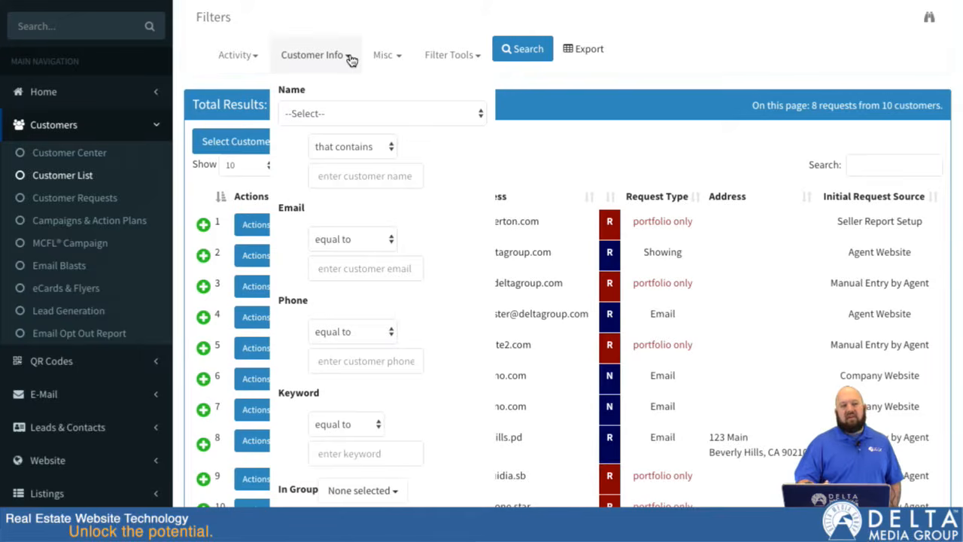
pyautogui.click(474, 55)
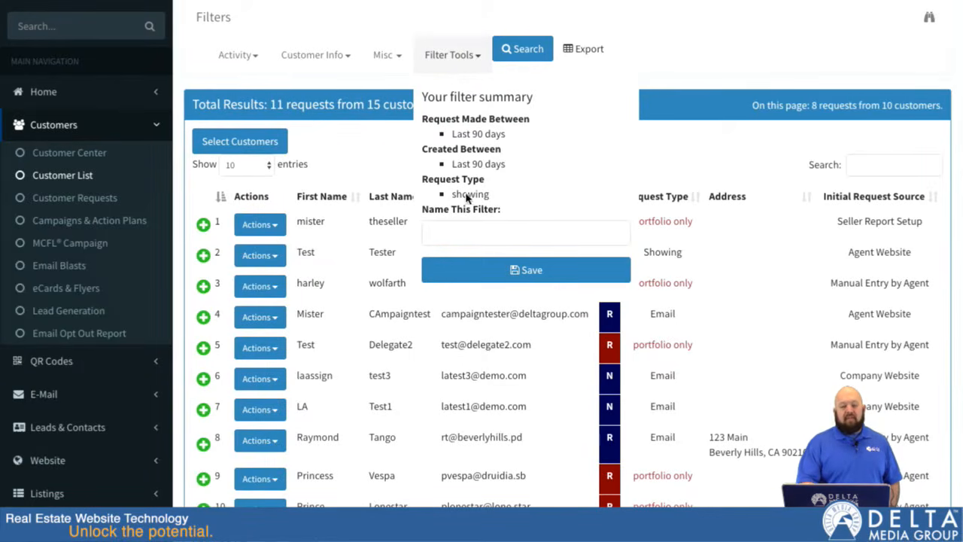
# Step: Restrict the In Group customer information filter to Group A
pyautogui.click(347, 60)
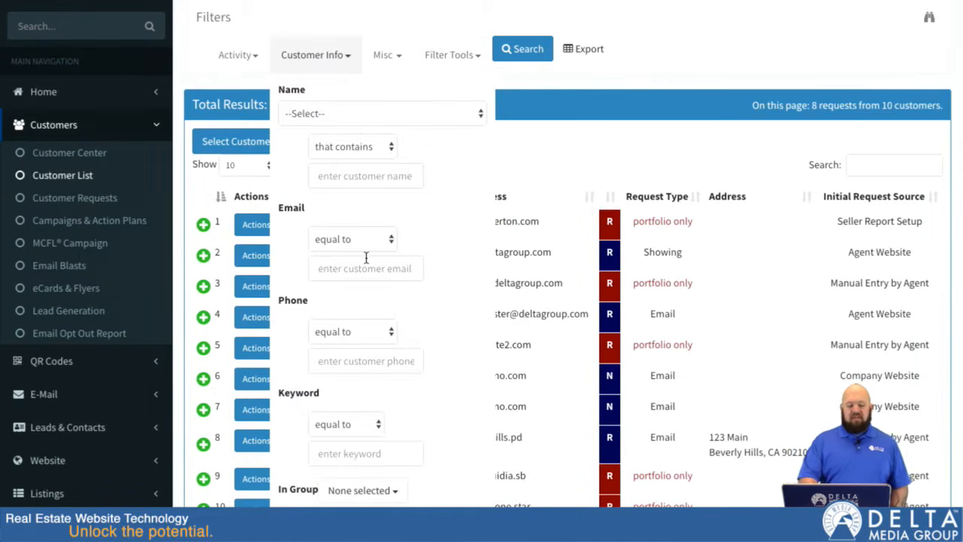
pyautogui.scroll(-1, 366, 253)
pyautogui.click(398, 426)
pyautogui.scroll(-1, 401, 434)
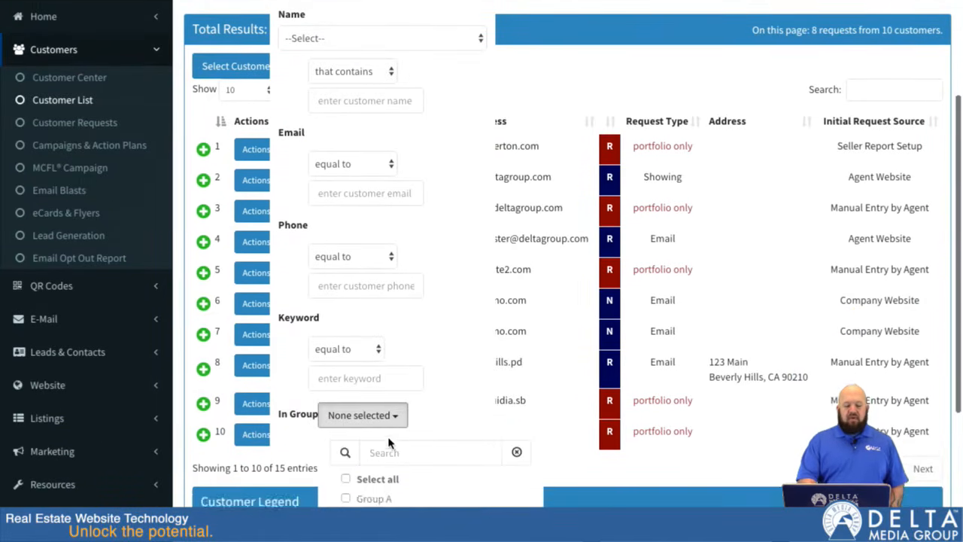
pyautogui.click(361, 433)
pyautogui.click(374, 358)
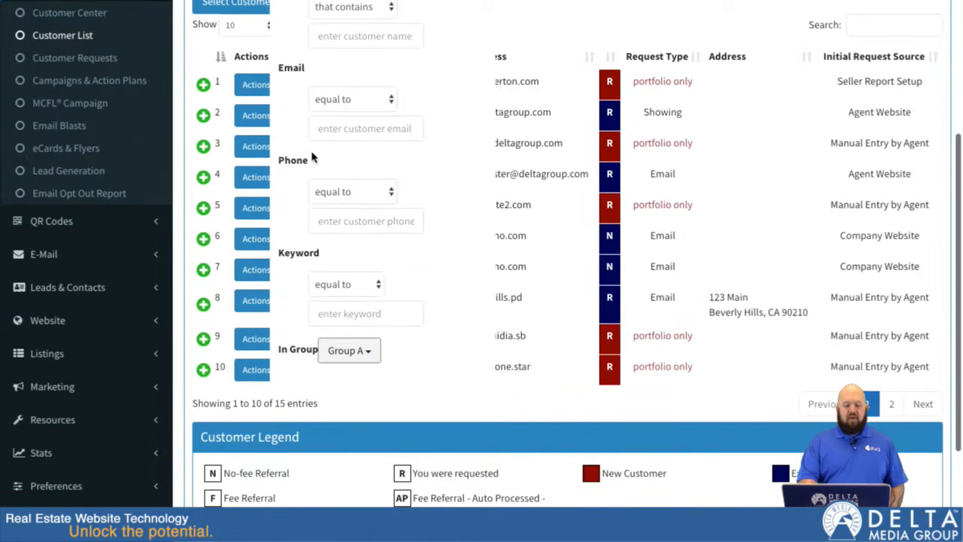
pyautogui.scroll(2, 311, 154)
pyautogui.click(345, 101)
# Step: Reset both the Request Made Between and Created Between activity filters to --Select--
pyautogui.click(252, 92)
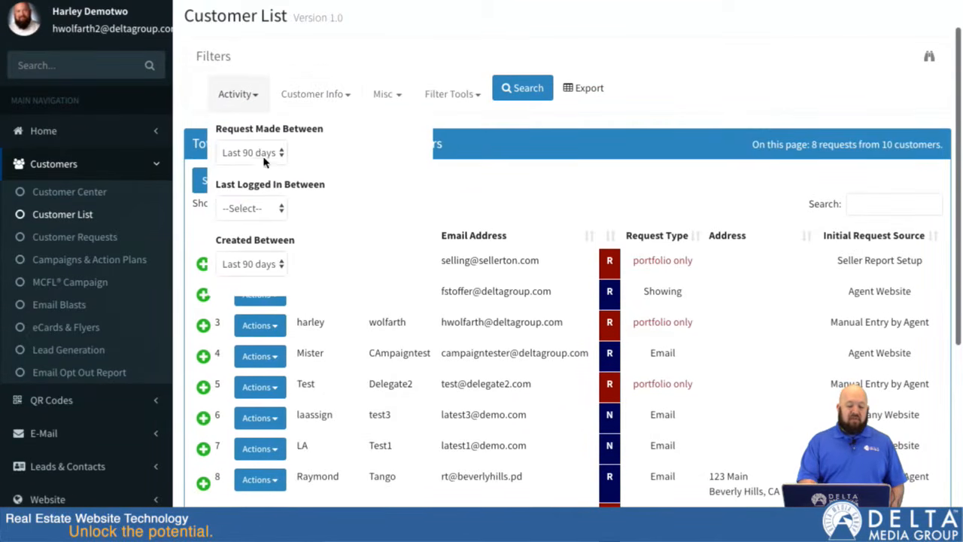
pyautogui.click(258, 150)
pyautogui.click(275, 110)
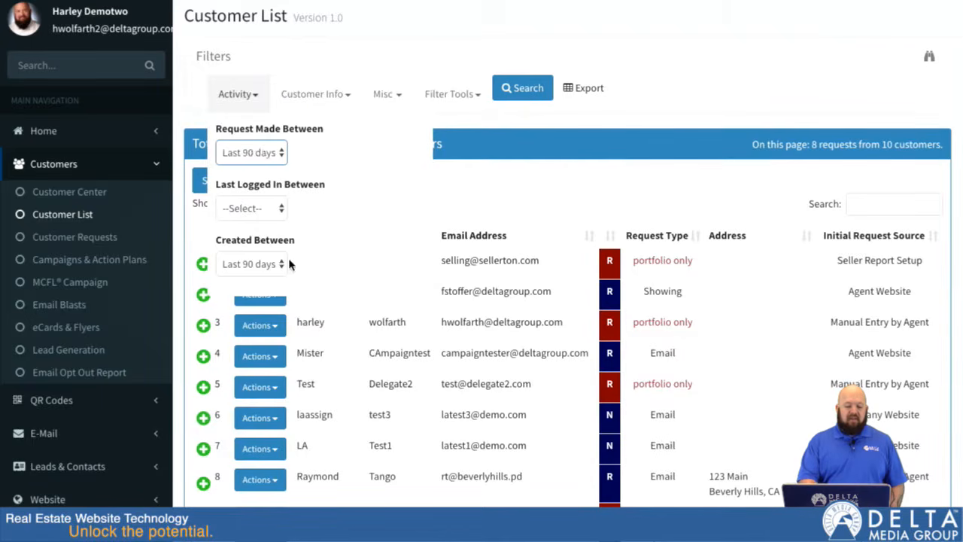
pyautogui.click(252, 263)
pyautogui.click(248, 219)
pyautogui.click(260, 98)
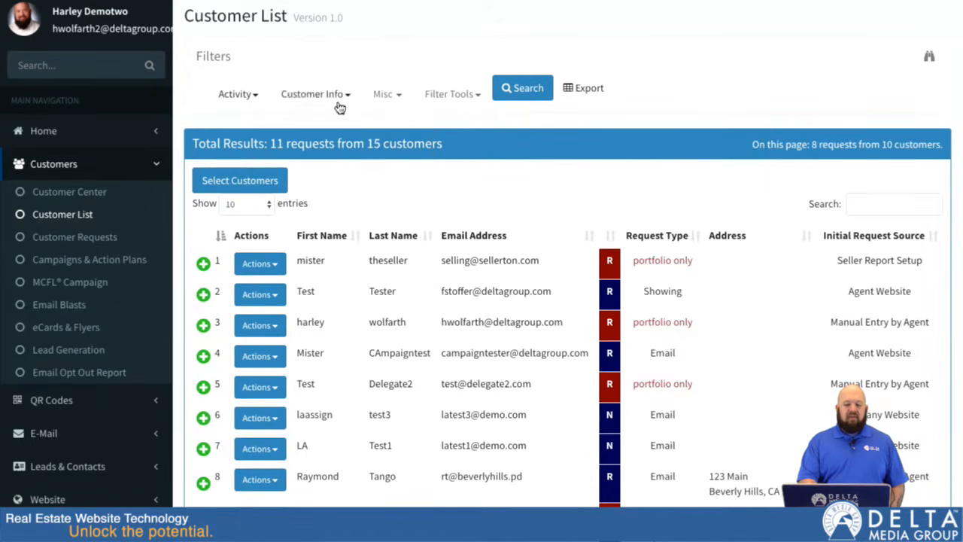
# Step: Set the Request Type filter to any
pyautogui.click(392, 95)
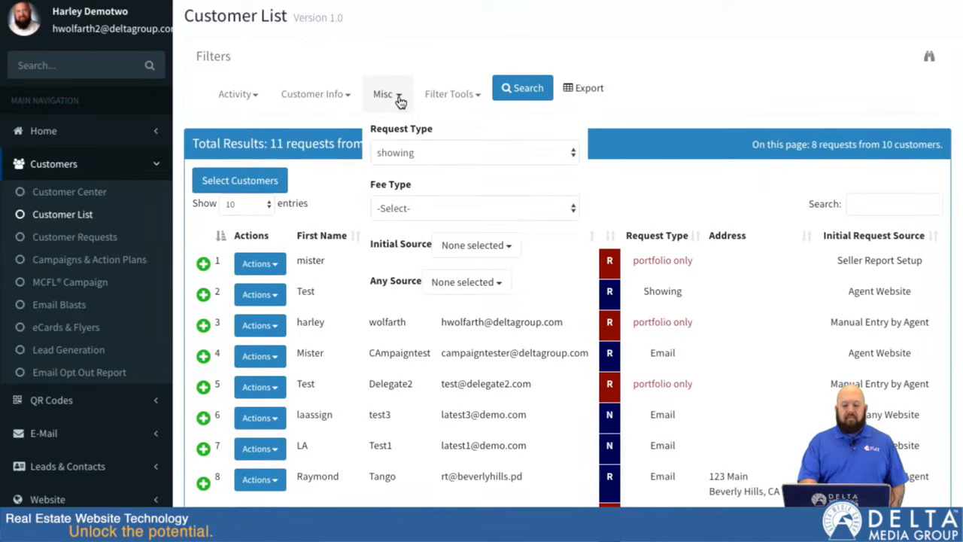
pyautogui.click(489, 160)
pyautogui.click(472, 137)
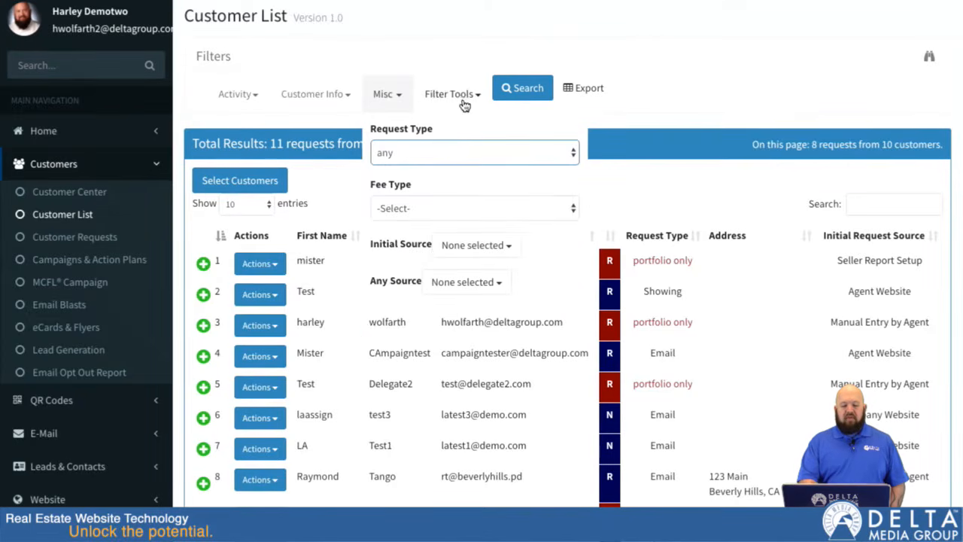
pyautogui.click(436, 47)
# Step: Check the filter summary and run the customer search with the chosen group and request type criteria
pyautogui.click(461, 95)
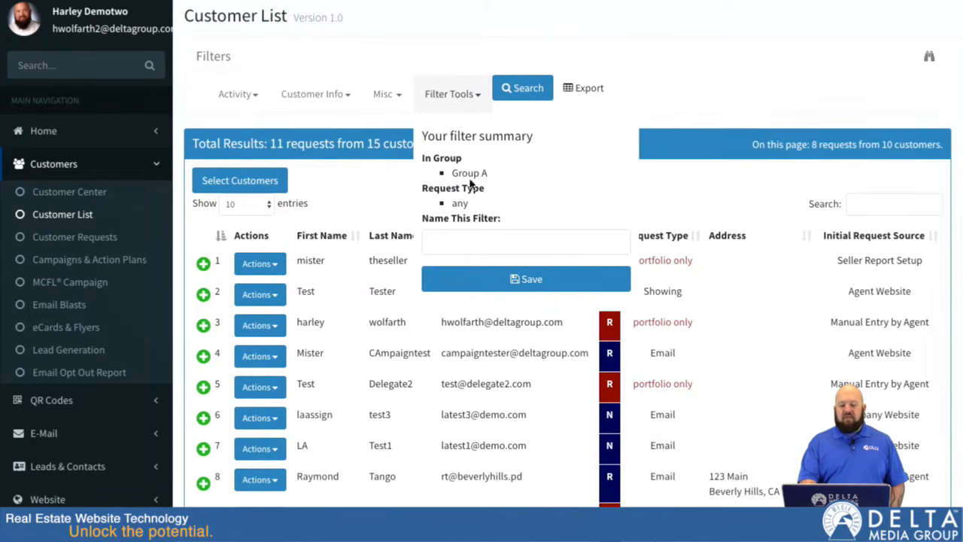
pyautogui.click(456, 69)
pyautogui.click(512, 90)
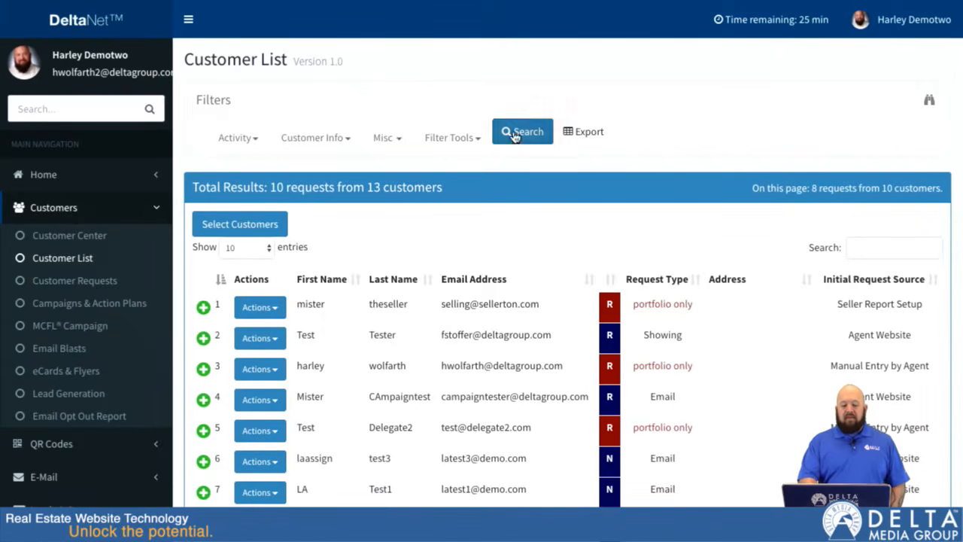
pyautogui.scroll(-3, 491, 384)
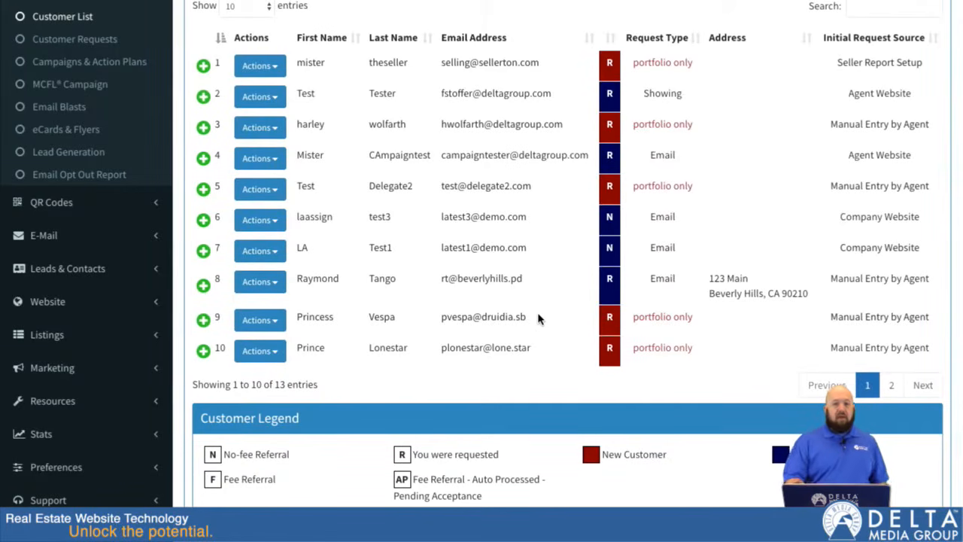
pyautogui.scroll(3, 537, 319)
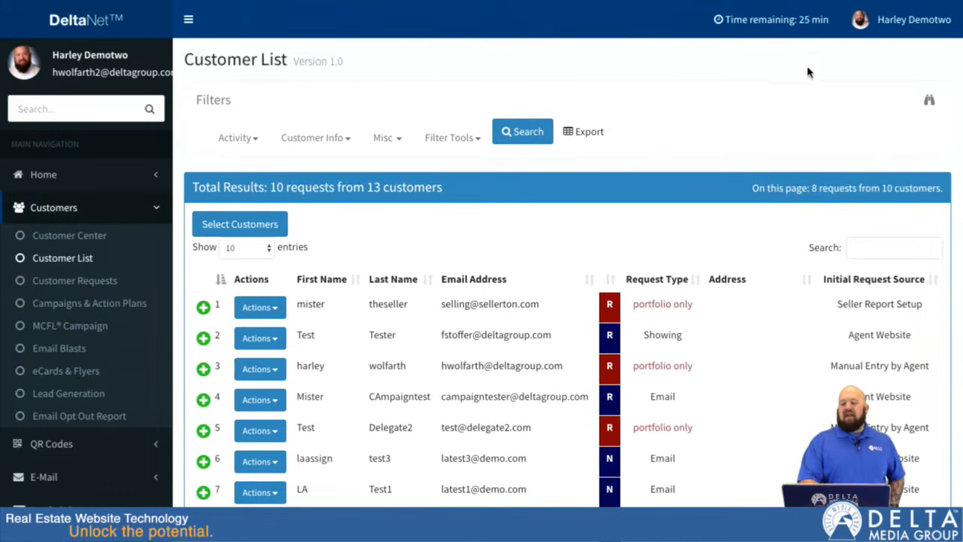
# Step: Switch to the advanced rule-based filter and define its first rule as Group in Group A
pyautogui.click(929, 101)
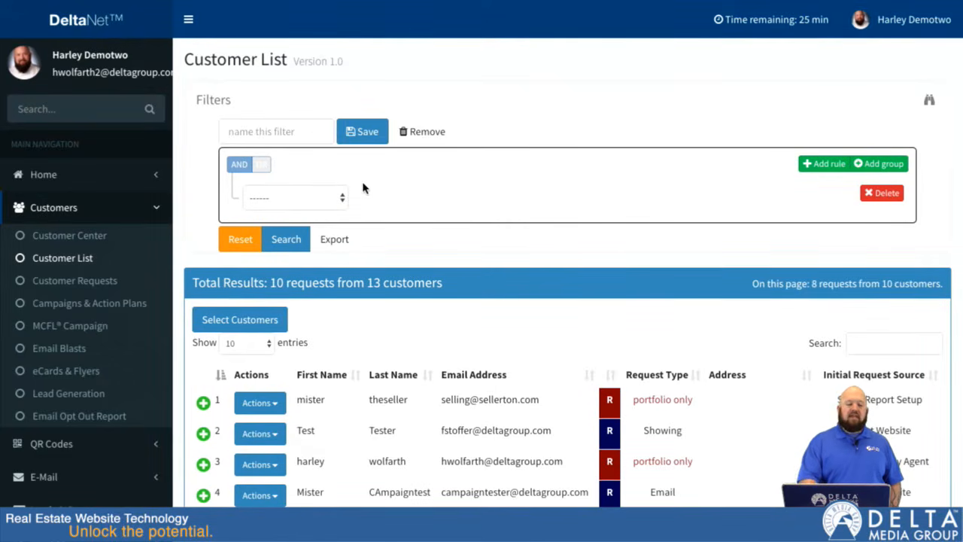
pyautogui.click(237, 128)
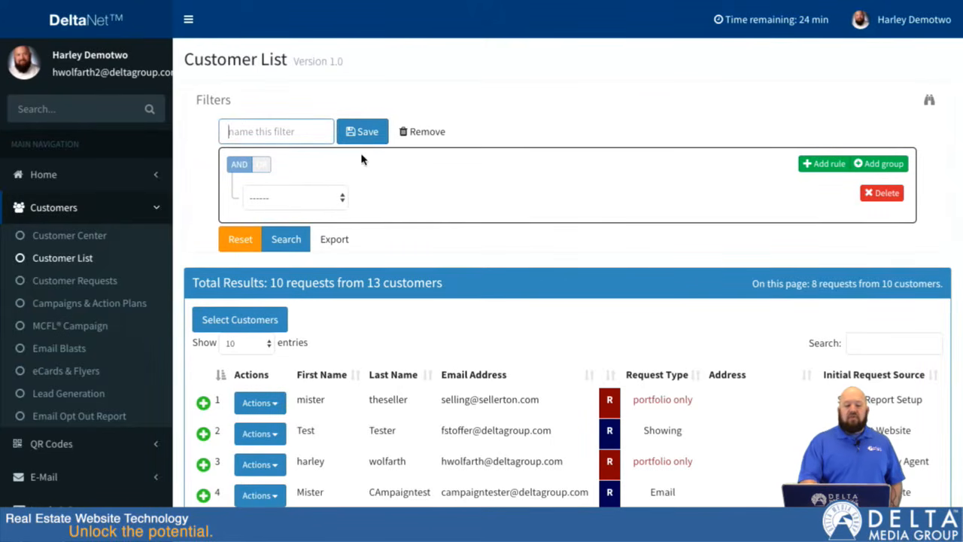
pyautogui.click(329, 198)
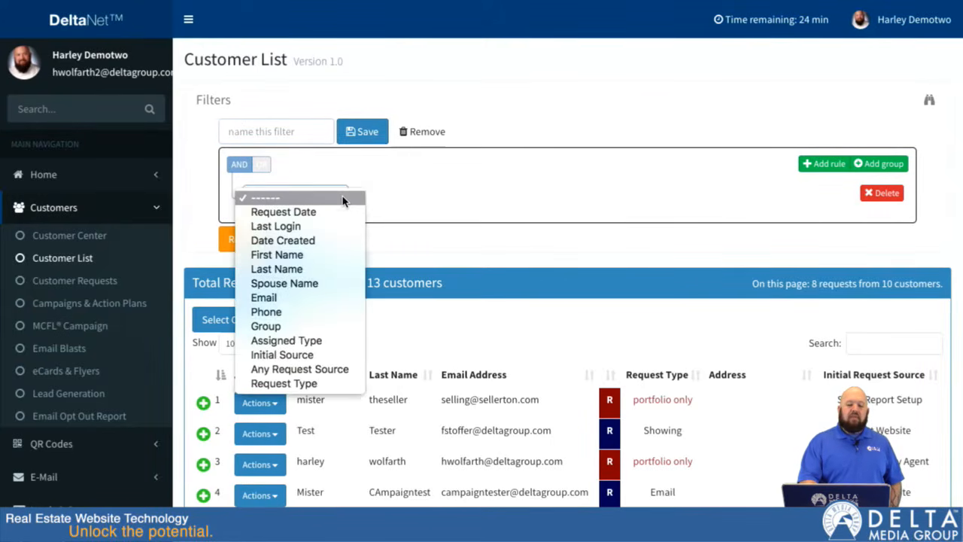
pyautogui.click(319, 327)
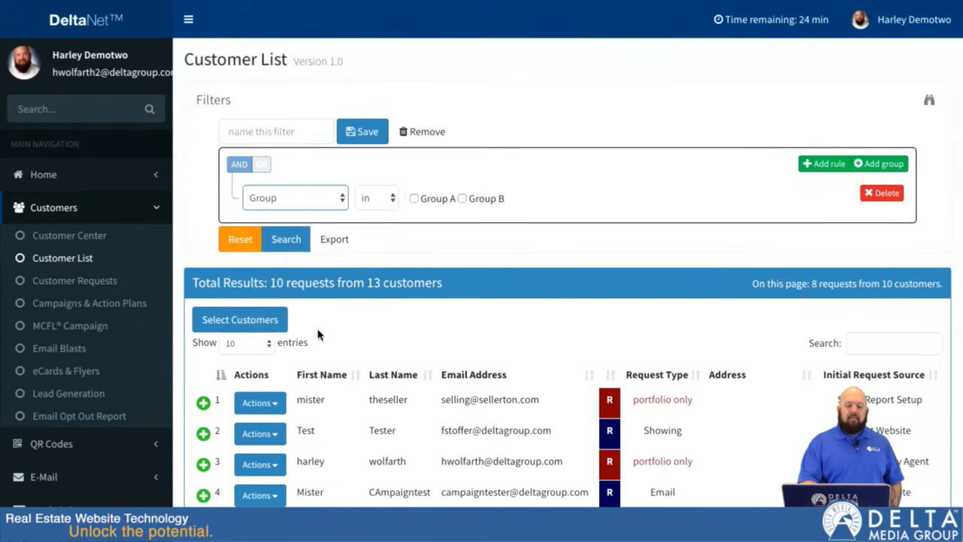
pyautogui.click(413, 199)
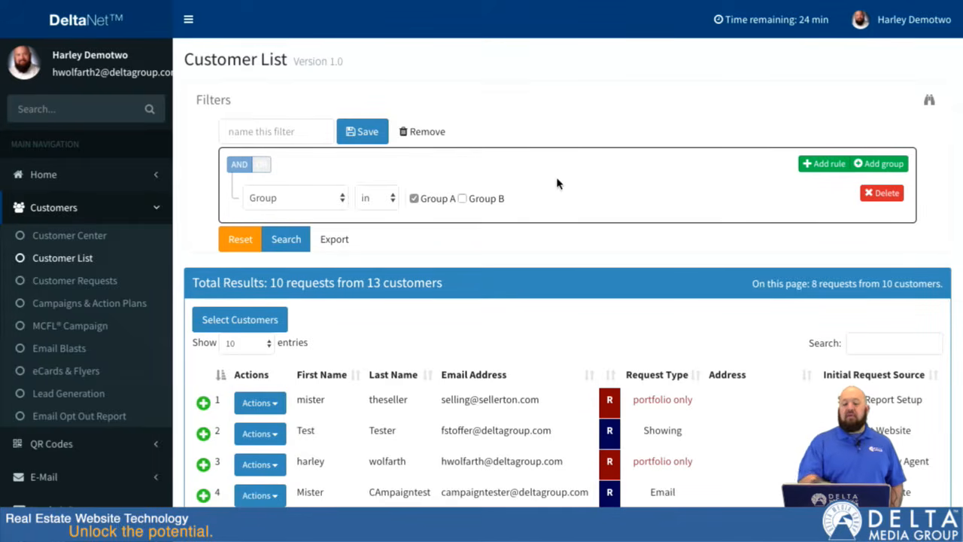
# Step: Add a second filter rule that excludes customers in a group: Group not in Group B
pyautogui.click(821, 165)
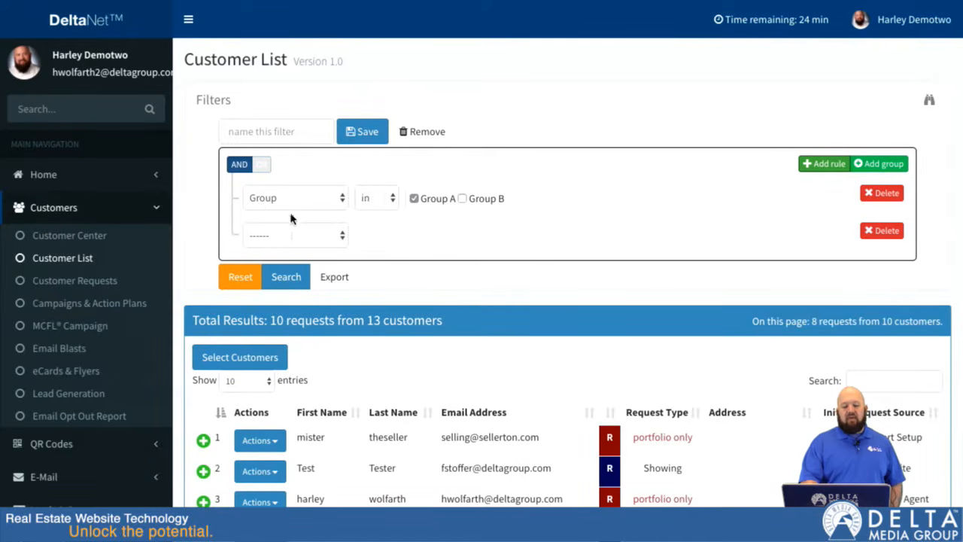
pyautogui.click(315, 241)
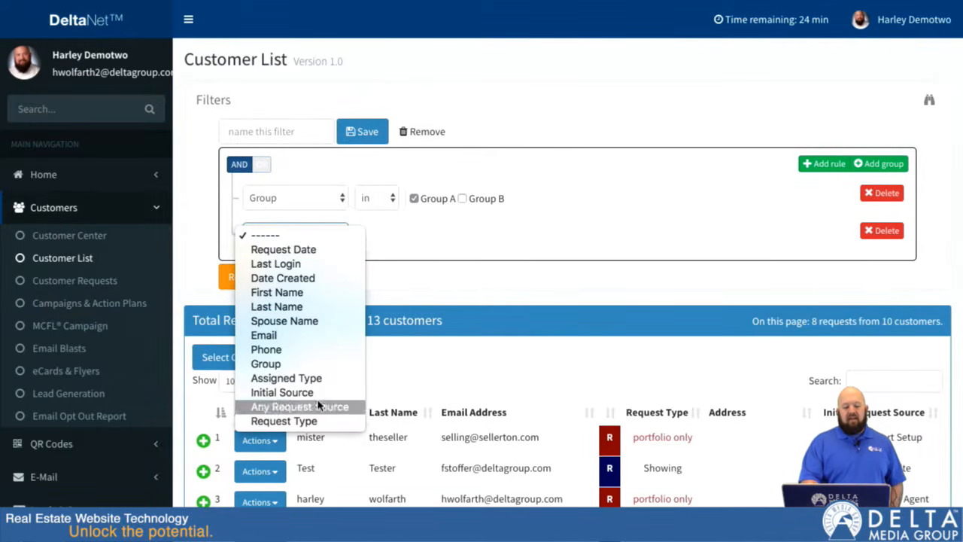
pyautogui.click(315, 363)
pyautogui.click(393, 234)
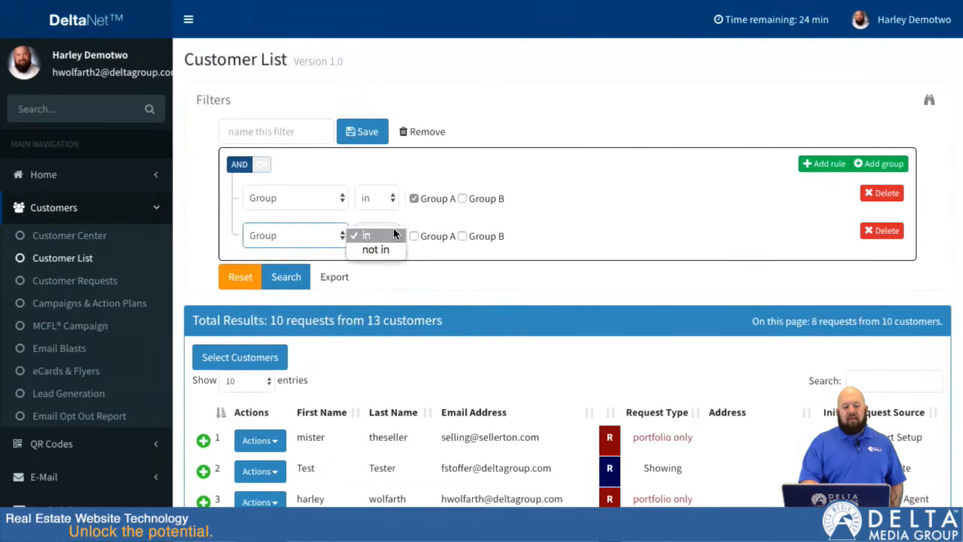
pyautogui.click(376, 249)
pyautogui.click(462, 236)
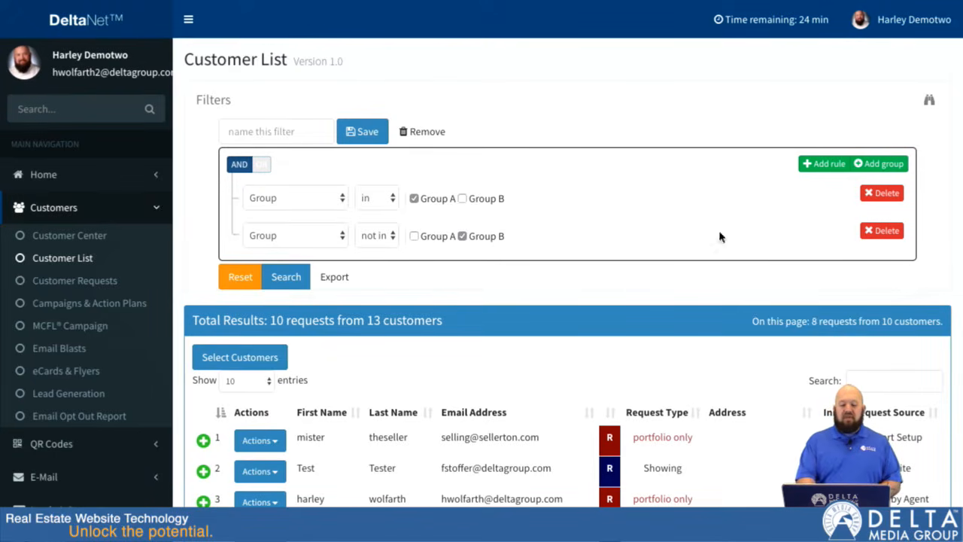
# Step: Run the customer search with the two group rules and look through the resulting list
pyautogui.click(287, 282)
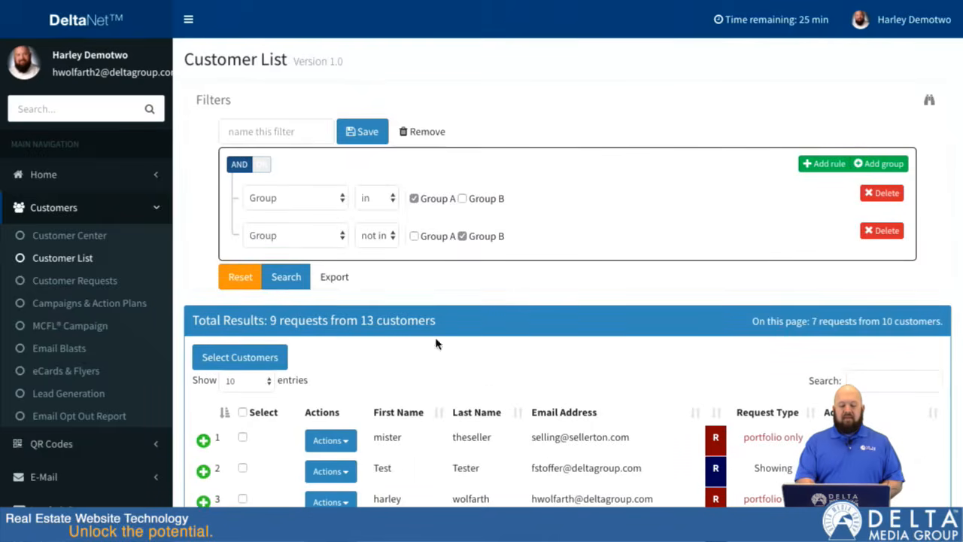
pyautogui.scroll(-4, 449, 425)
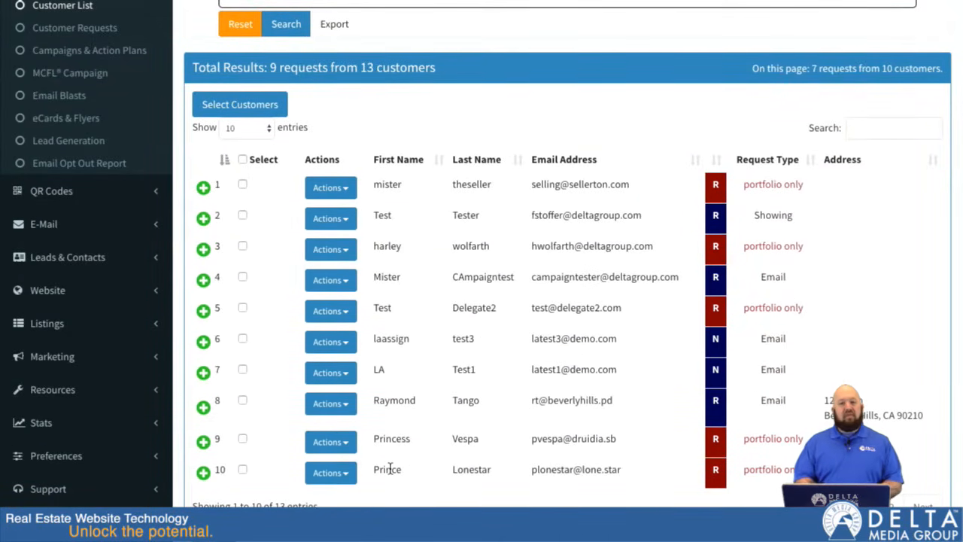
pyautogui.scroll(4, 387, 469)
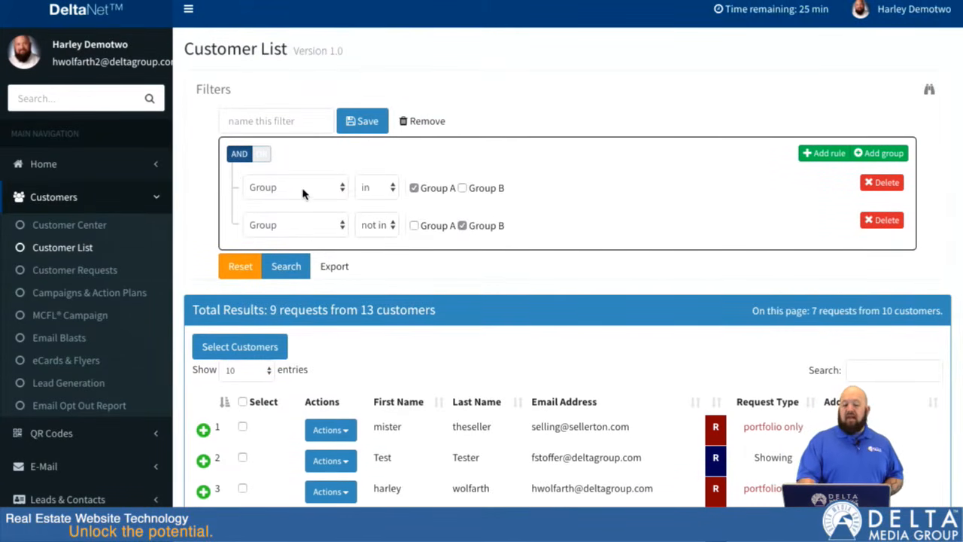
# Step: Add a nested rule group with the rule Date Created between 2018-03-26 and 2018-04-10
pyautogui.click(885, 155)
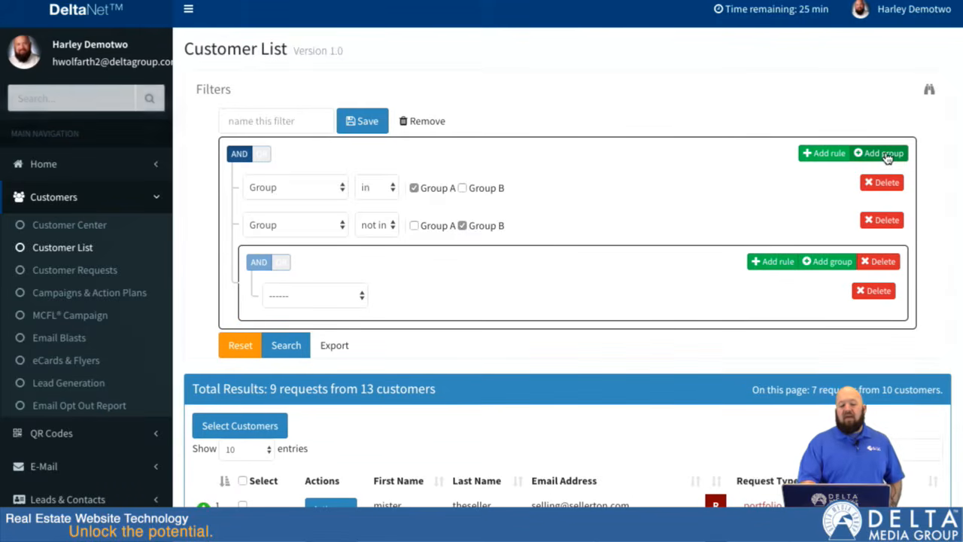
pyautogui.click(360, 301)
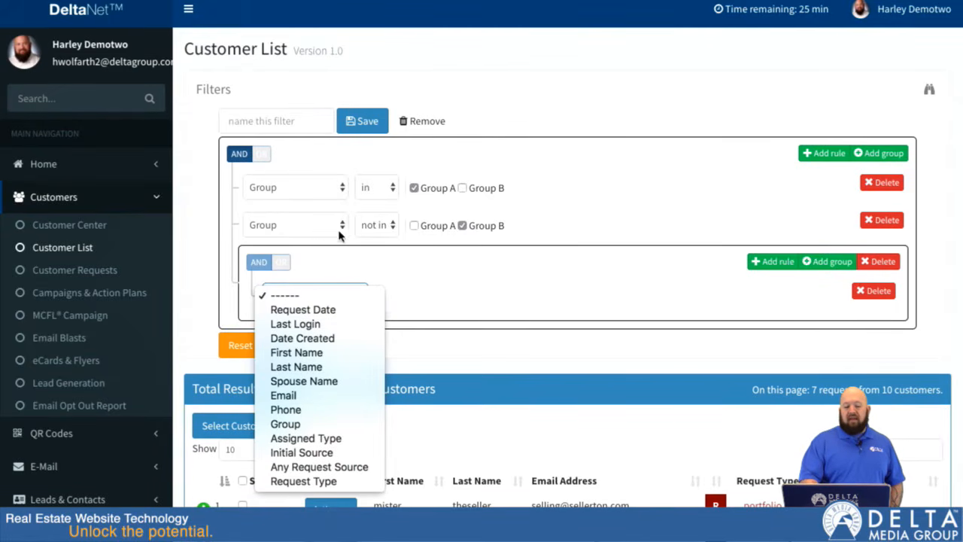
pyautogui.click(310, 339)
pyautogui.click(435, 301)
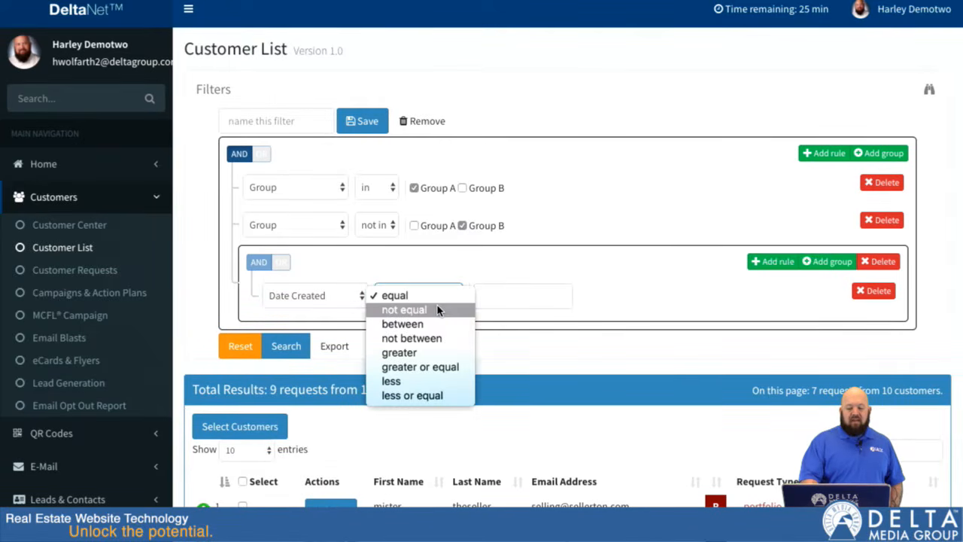
pyautogui.click(429, 325)
pyautogui.click(525, 296)
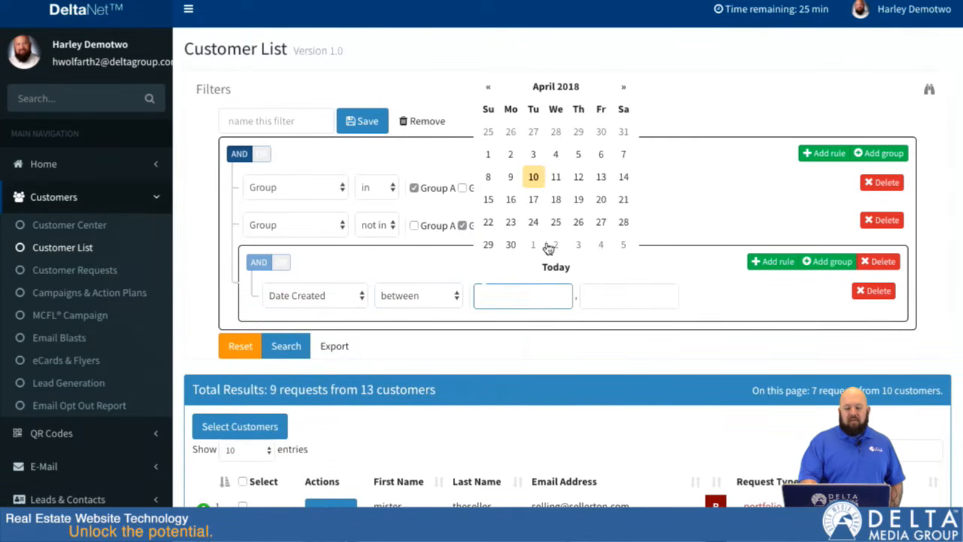
pyautogui.click(510, 140)
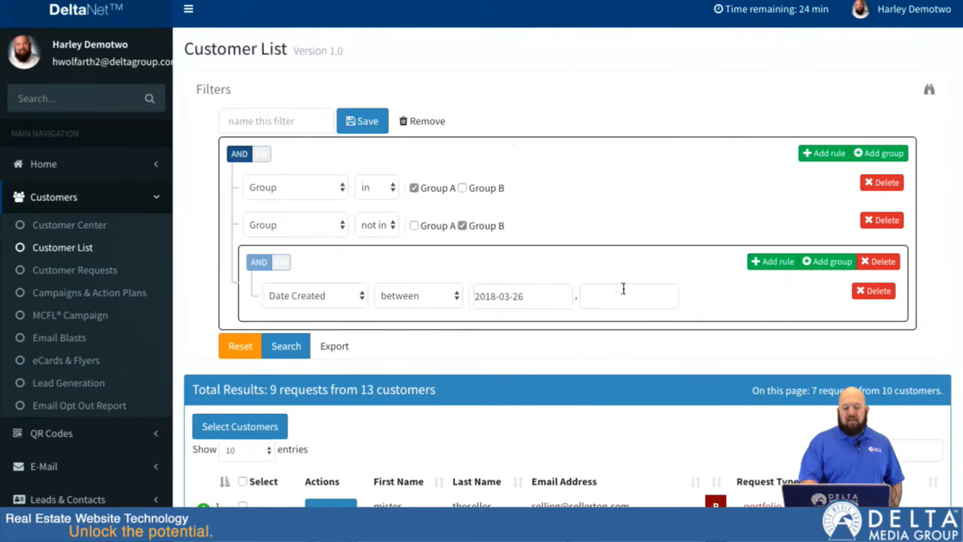
pyautogui.click(623, 298)
pyautogui.click(641, 179)
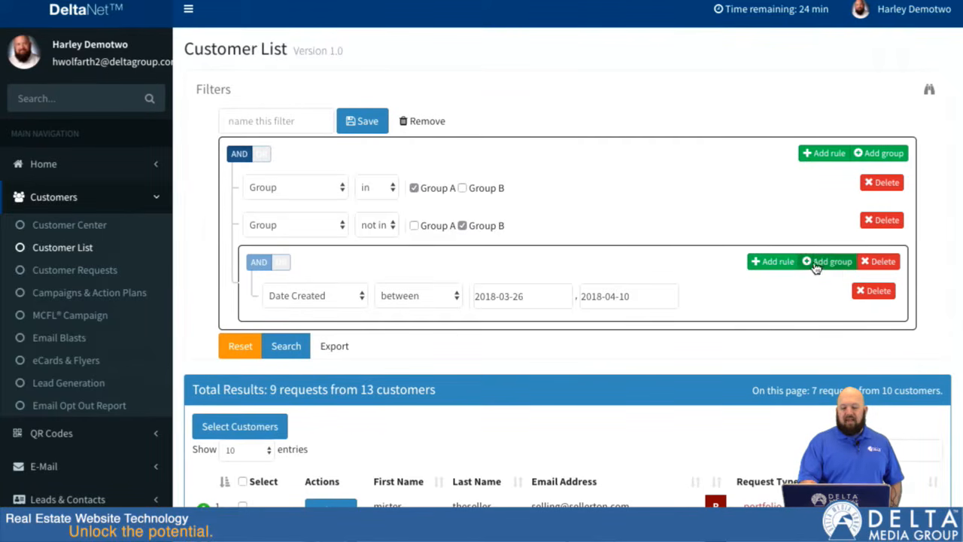
# Step: Add the rule Last Login between 2018-04-11 and 2018-04-27 to the nested group and combine the group's rules with OR
pyautogui.click(779, 262)
pyautogui.click(316, 335)
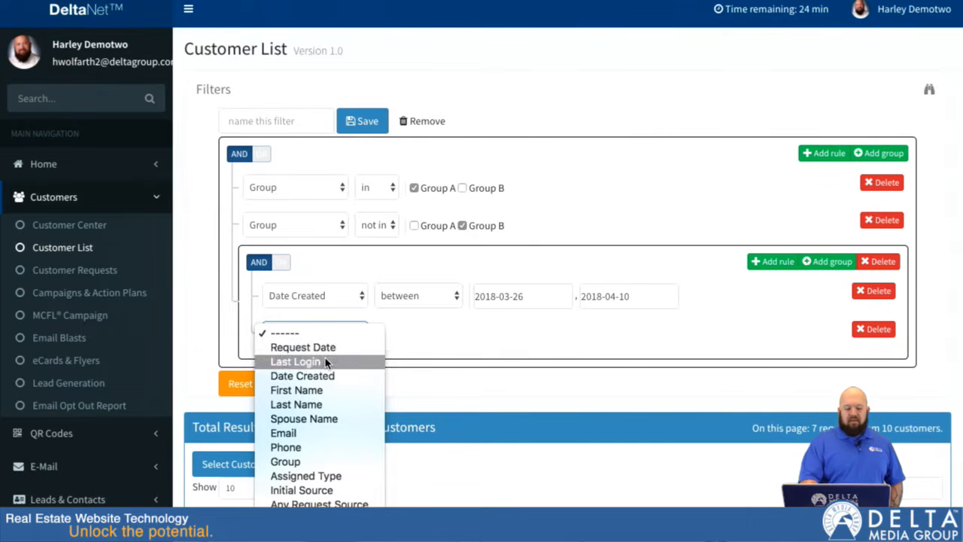
pyautogui.click(328, 361)
pyautogui.click(440, 336)
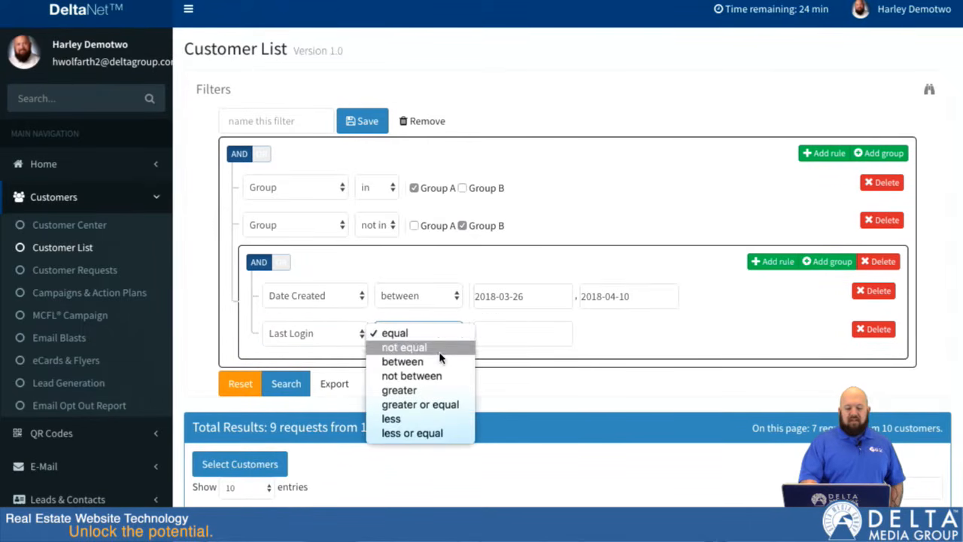
pyautogui.click(426, 363)
pyautogui.click(553, 332)
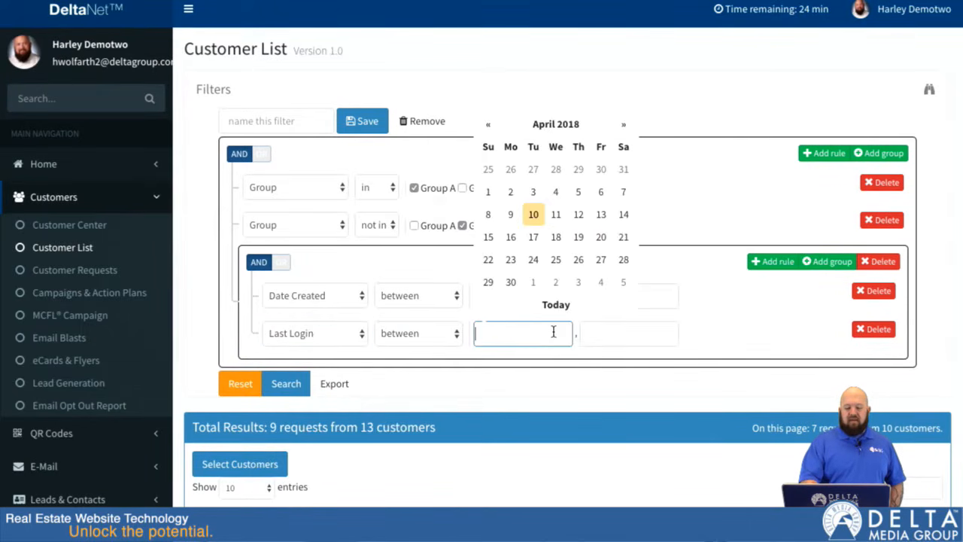
pyautogui.click(556, 215)
pyautogui.click(634, 338)
pyautogui.click(701, 258)
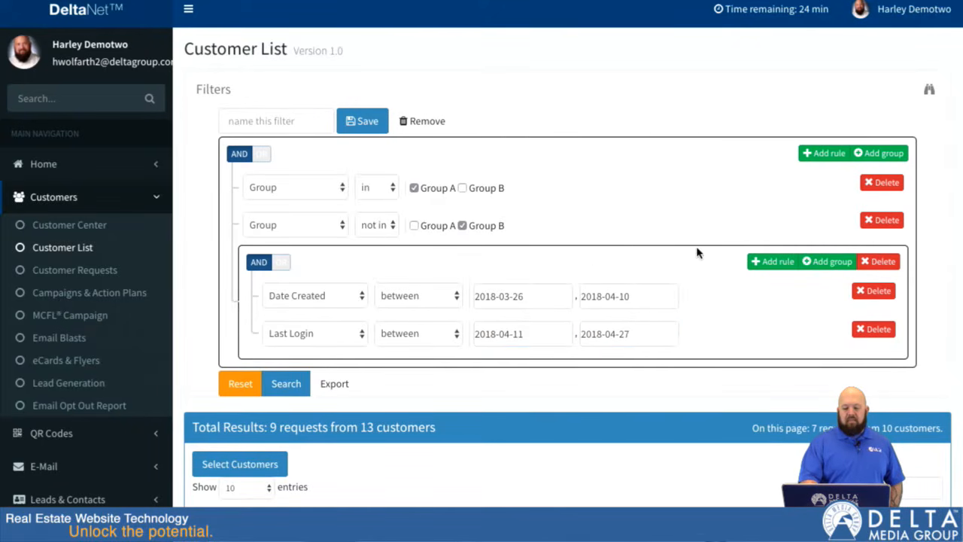
pyautogui.click(281, 262)
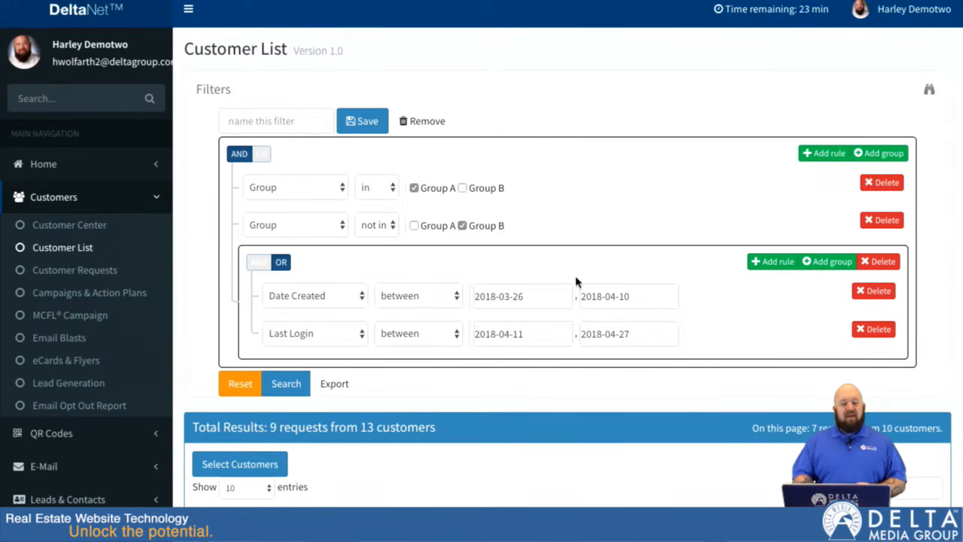
# Step: Save the rule set as a filter named "my fancy search" and check the list of saved filters
pyautogui.click(262, 117)
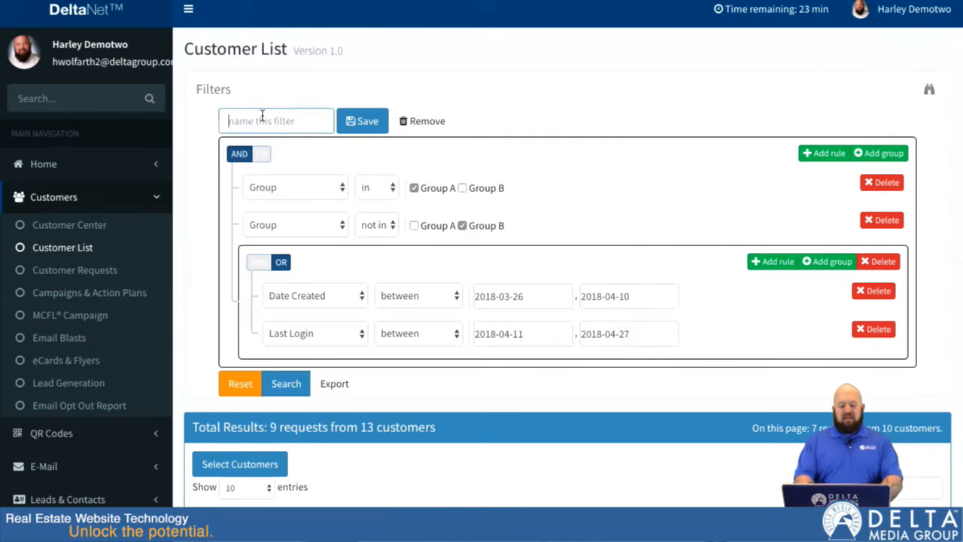
pyautogui.write('my sear')
pyautogui.press('BackSpace')
pyautogui.press('BackSpace')
pyautogui.press('BackSpace')
pyautogui.write('fancy search')
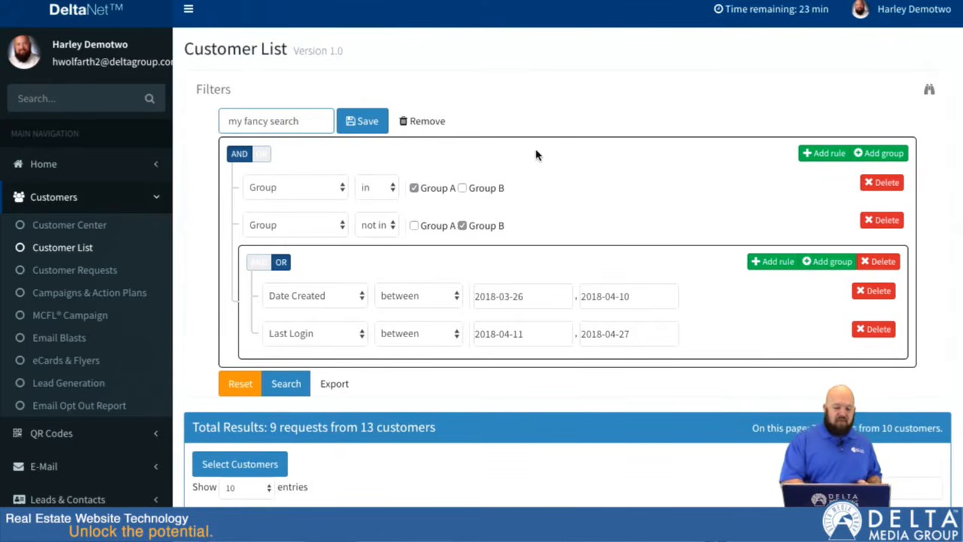
pyautogui.click(362, 121)
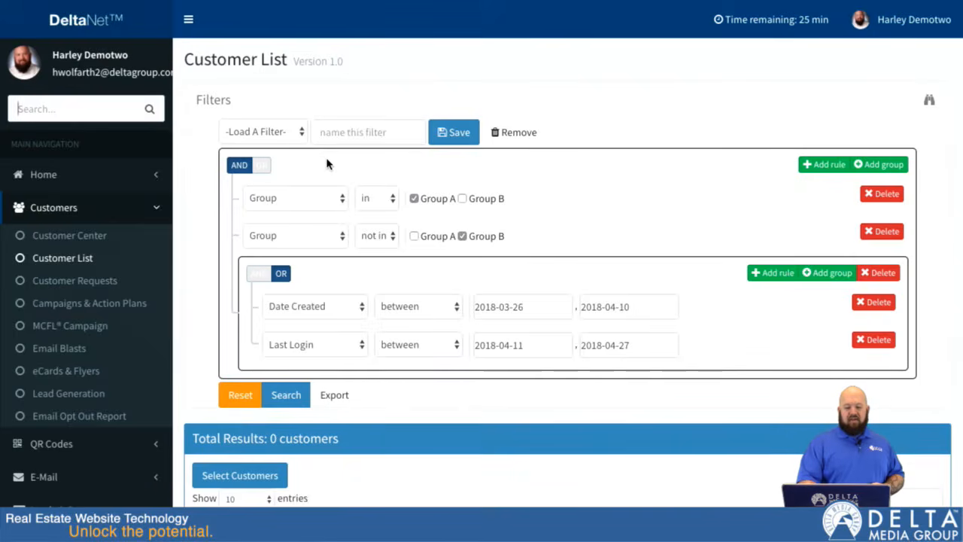
pyautogui.click(297, 131)
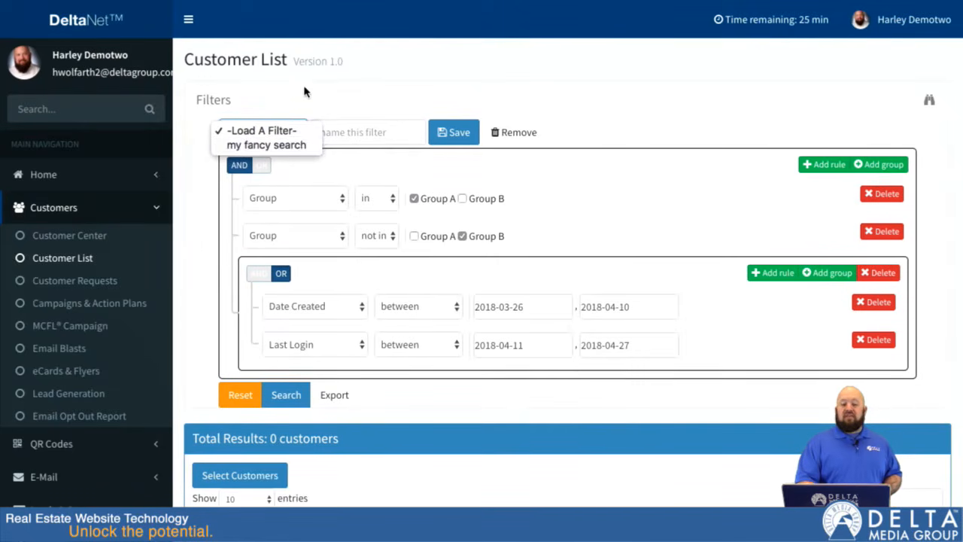
pyautogui.click(314, 98)
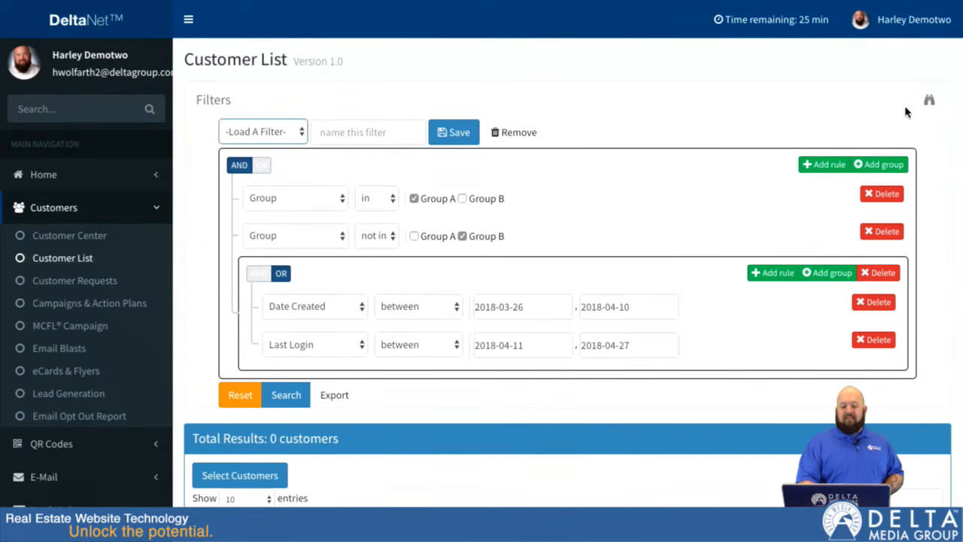
# Step: Switch back to the basic filters and reload the Customer List without the advanced rules
pyautogui.click(929, 100)
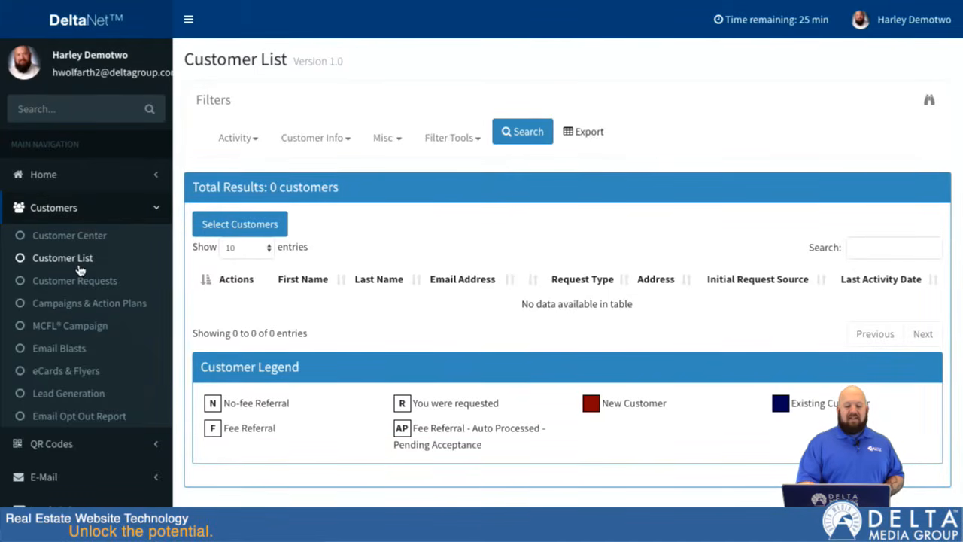
pyautogui.click(63, 258)
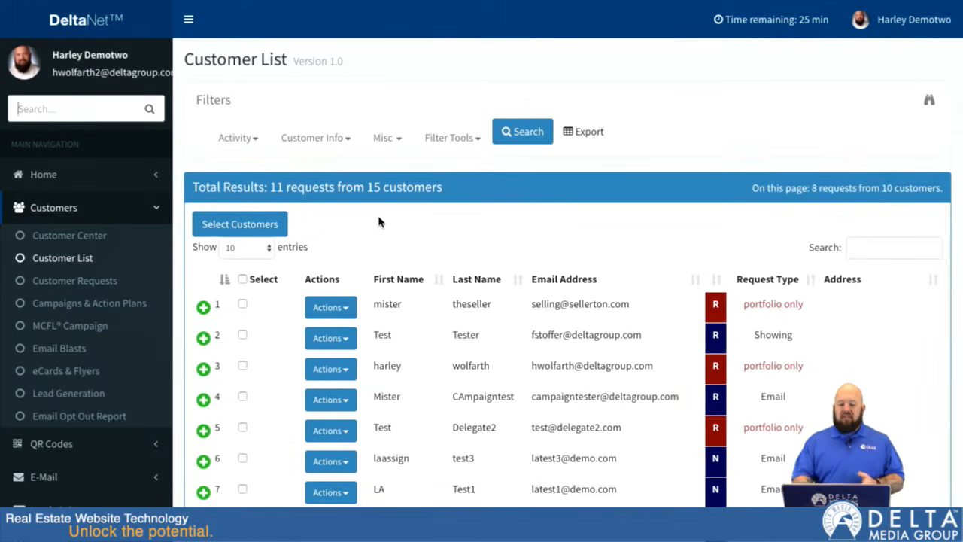
# Step: Turn customer selection mode off and on again, and select all customers on the current page
pyautogui.scroll(-2, 379, 221)
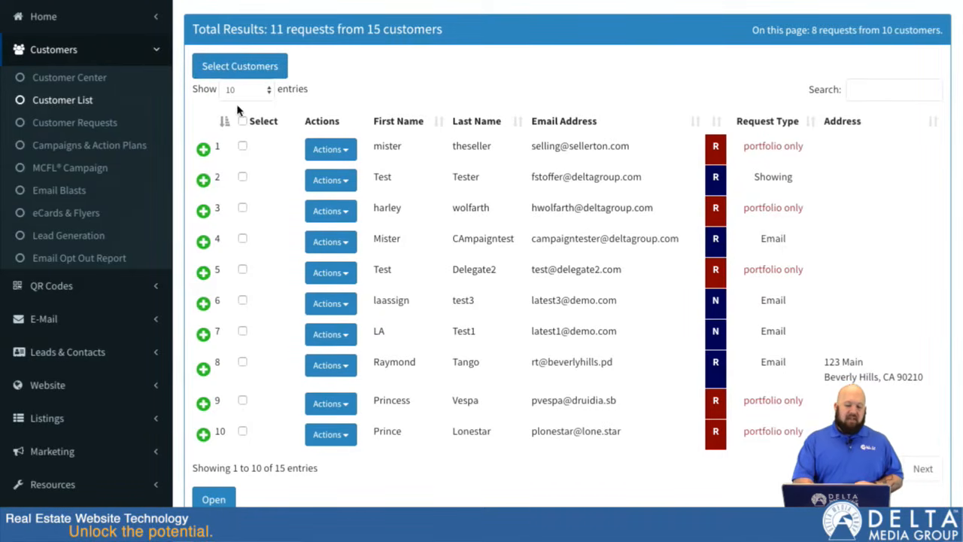
pyautogui.click(242, 78)
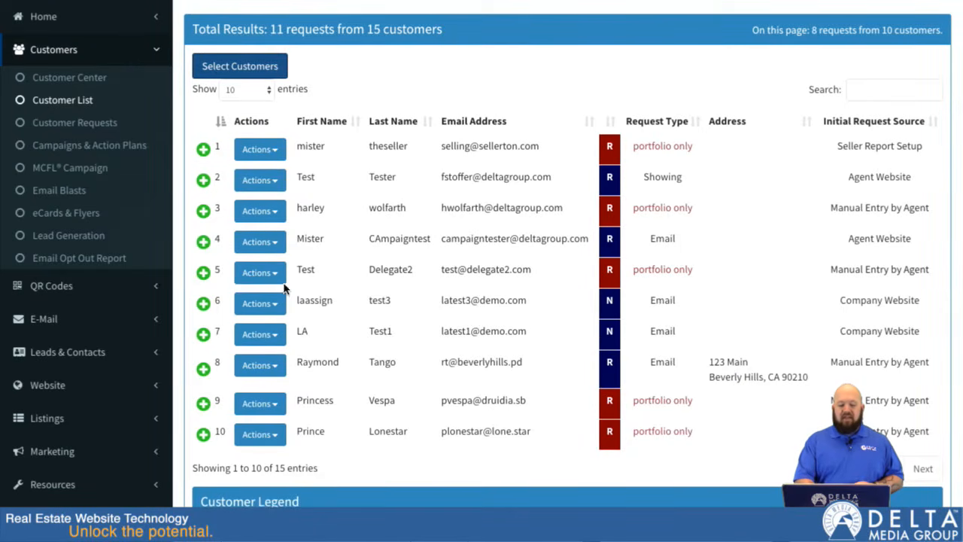
pyautogui.click(242, 66)
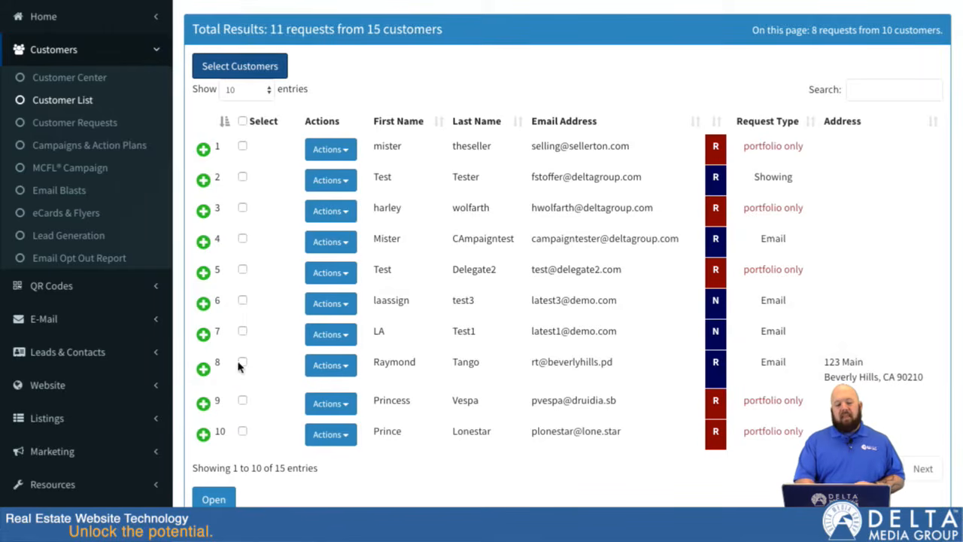
pyautogui.click(242, 121)
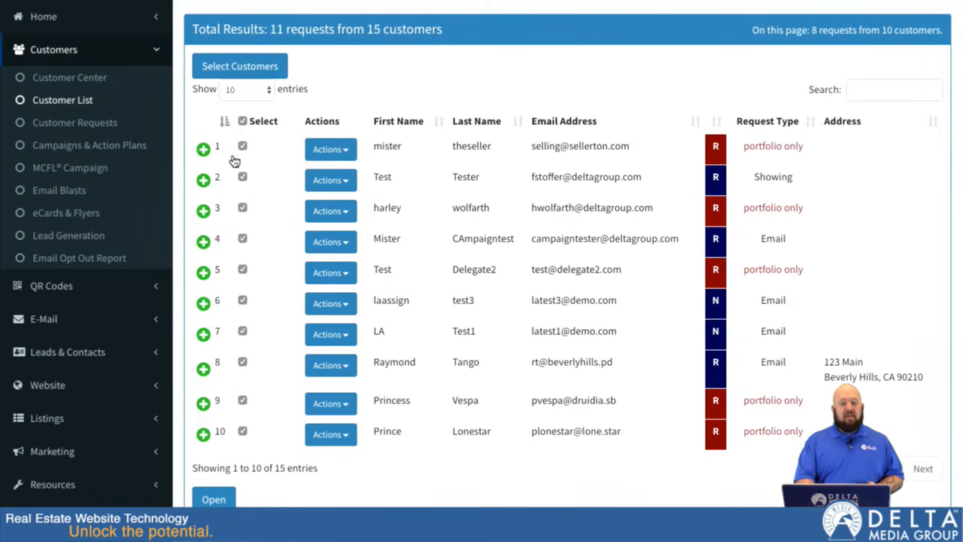
# Step: Show 100 entries per page and reselect all customers so the newly listed ones are included
pyautogui.click(269, 91)
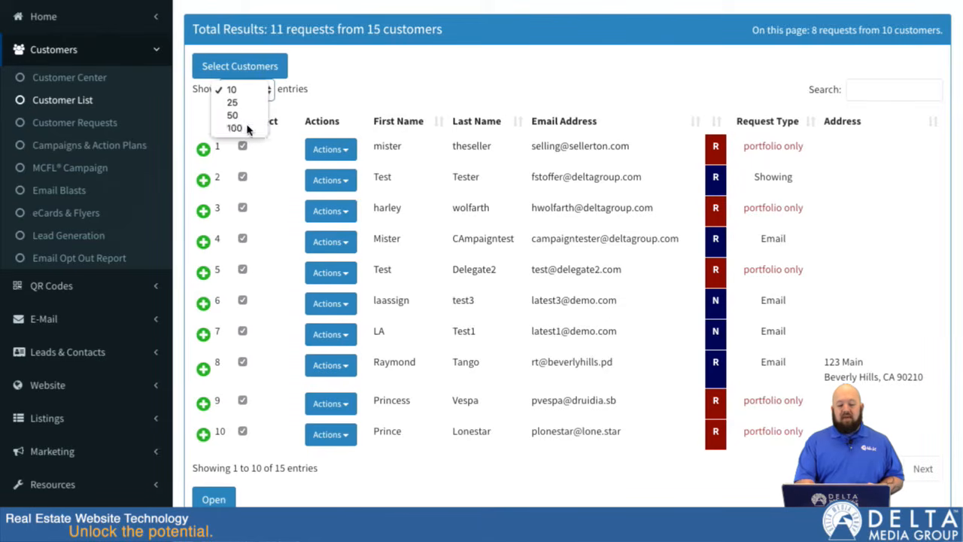
pyautogui.click(247, 128)
pyautogui.scroll(-5, 284, 281)
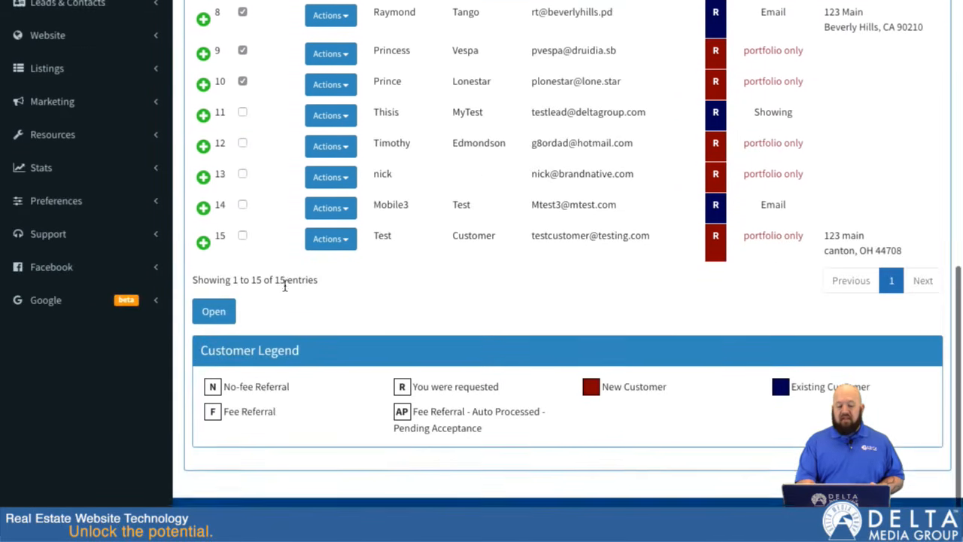
pyautogui.scroll(3, 284, 286)
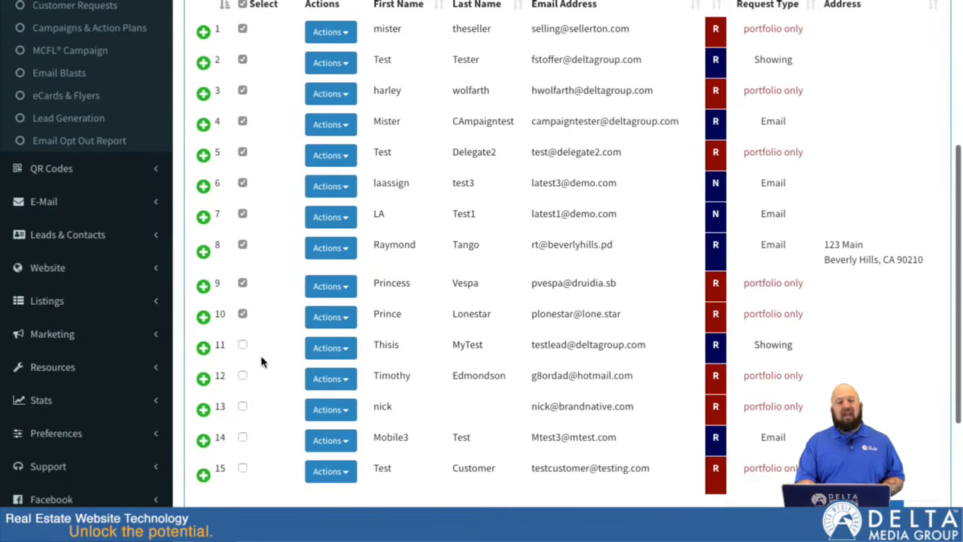
pyautogui.scroll(2, 314, 185)
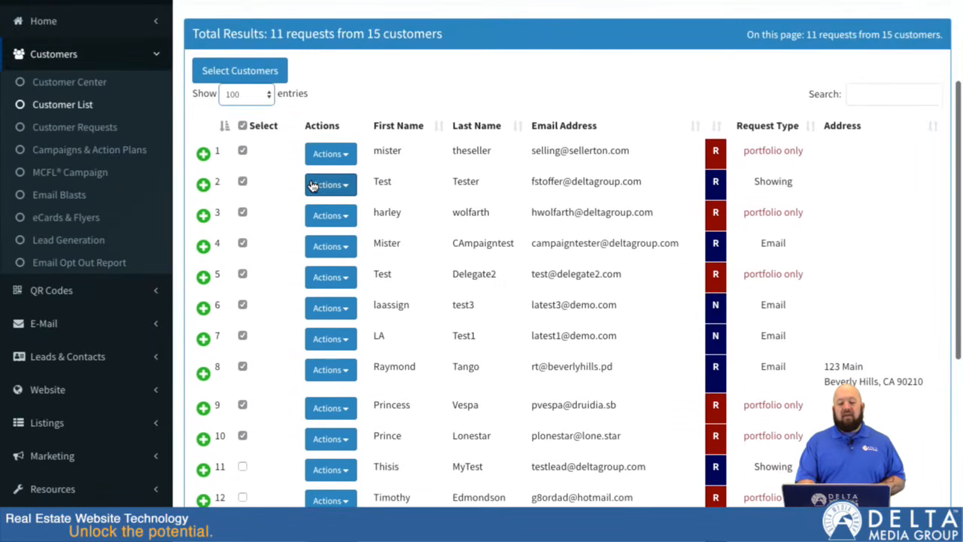
pyautogui.click(243, 125)
pyautogui.click(243, 125)
pyautogui.scroll(-3, 279, 224)
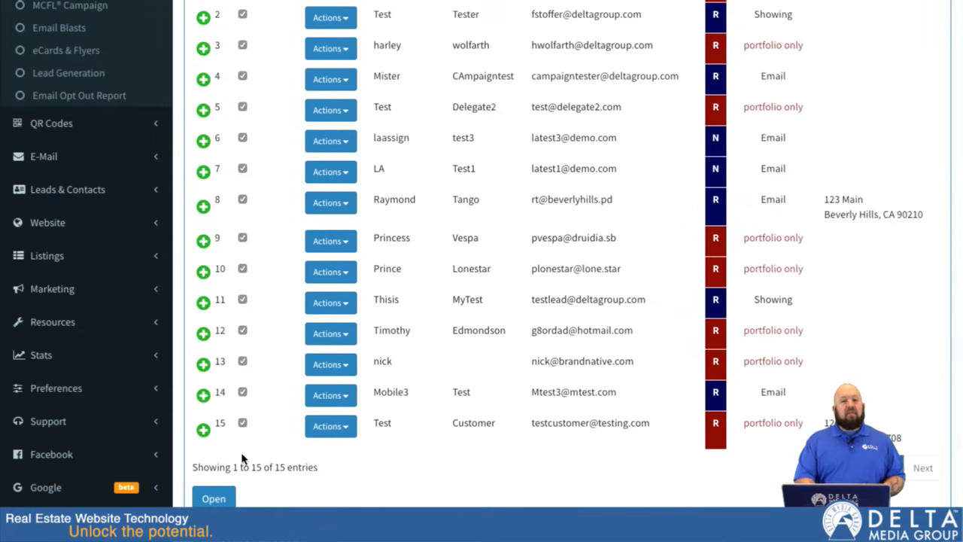
pyautogui.scroll(-3, 243, 458)
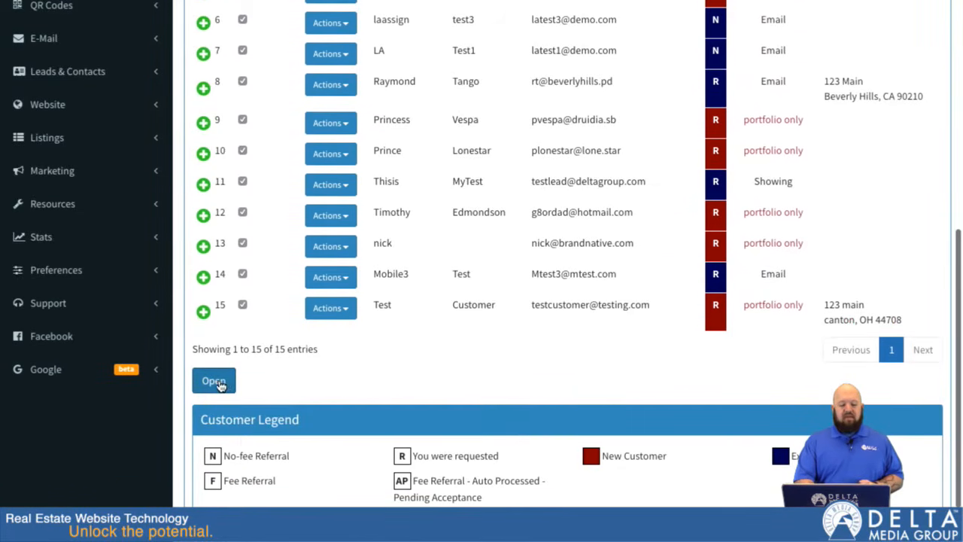
# Step: Open all the selected customers from the Customer List as a browsable set of records
pyautogui.click(218, 384)
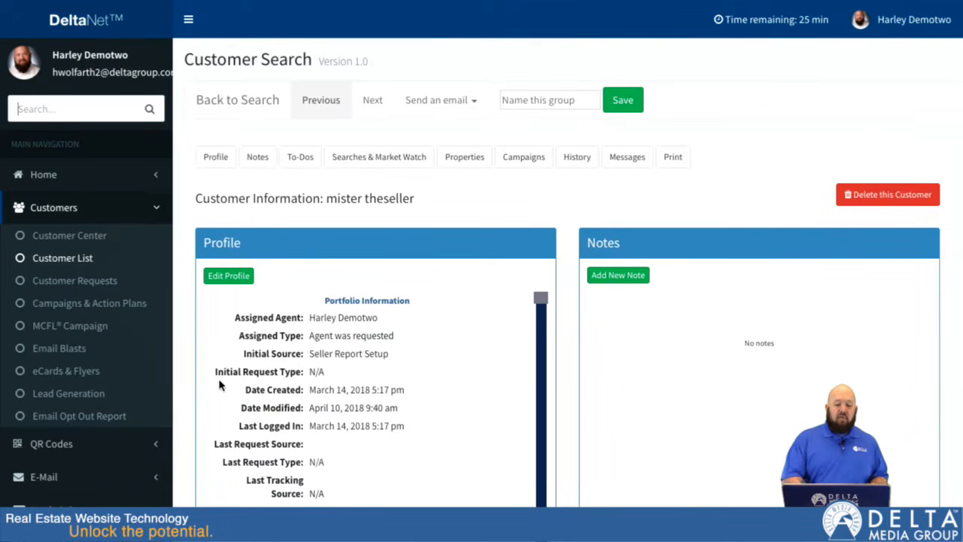
pyautogui.scroll(-3, 443, 323)
pyautogui.scroll(3, 442, 323)
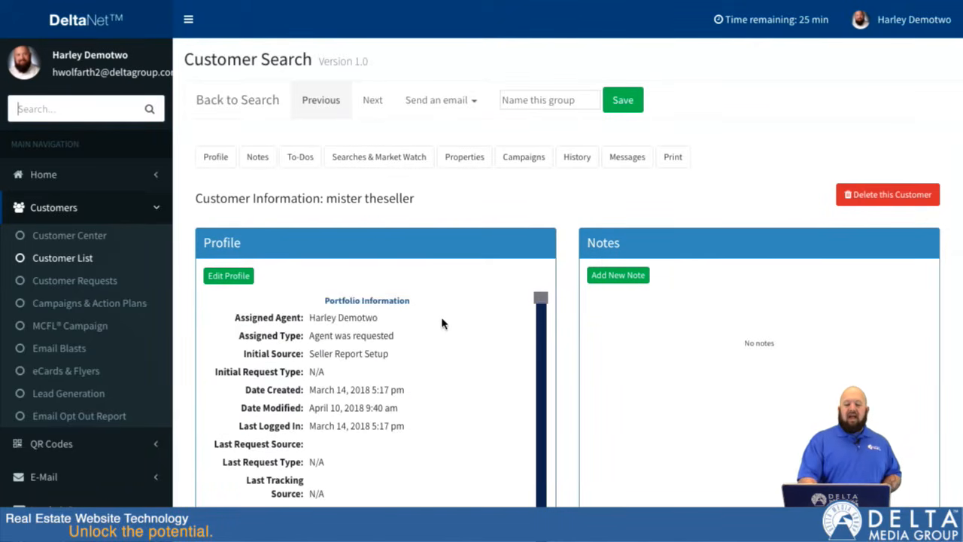
# Step: Page forward through the opened customer records and go back to the second customer's record
pyautogui.click(372, 102)
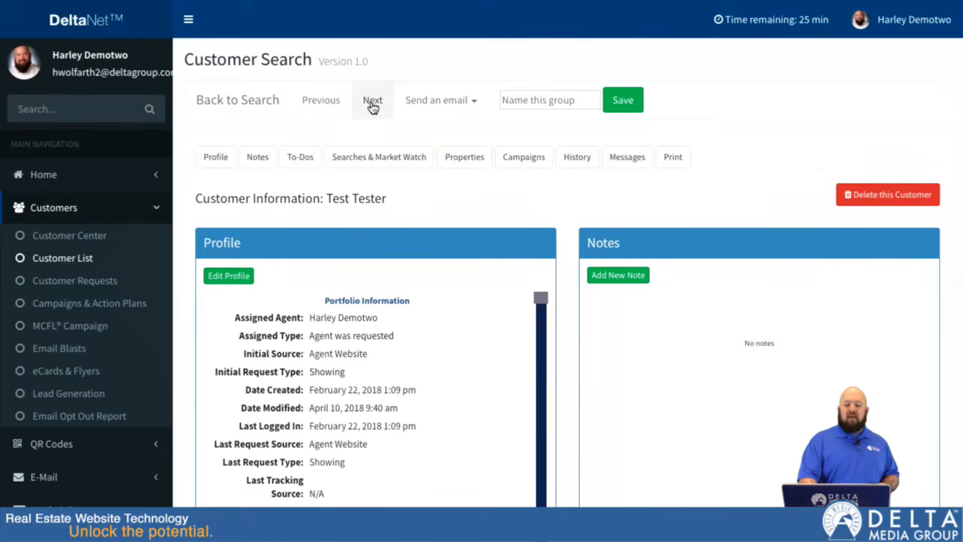
pyautogui.click(371, 102)
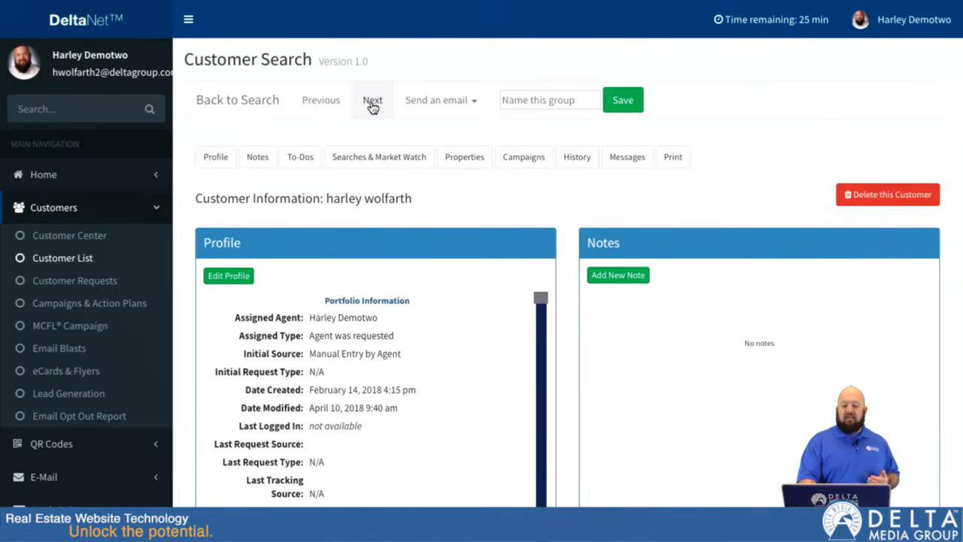
pyautogui.click(371, 102)
pyautogui.click(322, 100)
pyautogui.click(327, 101)
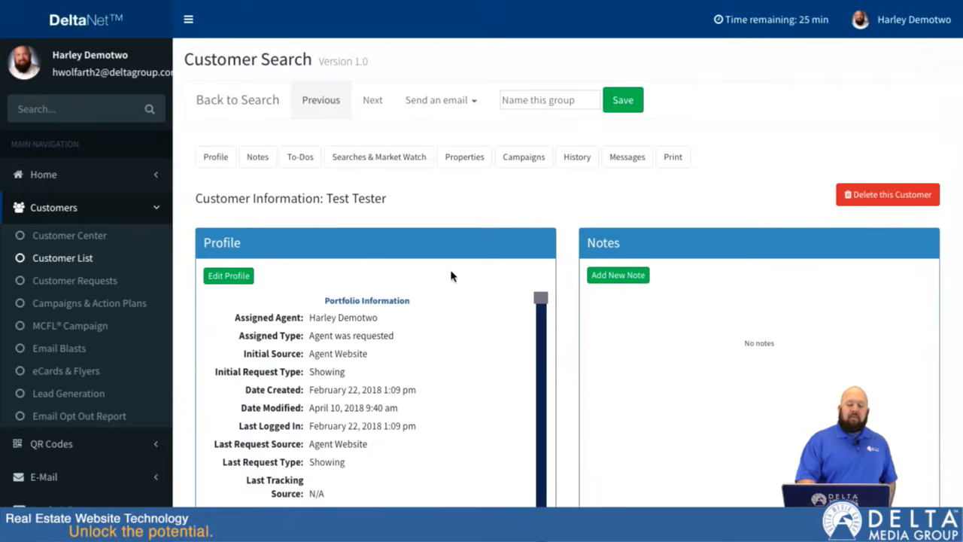
# Step: Add a new note reading "kjhlgljhgkjhgjl" to the second customer's record
pyautogui.scroll(-2, 563, 333)
pyautogui.scroll(-5, 436, 397)
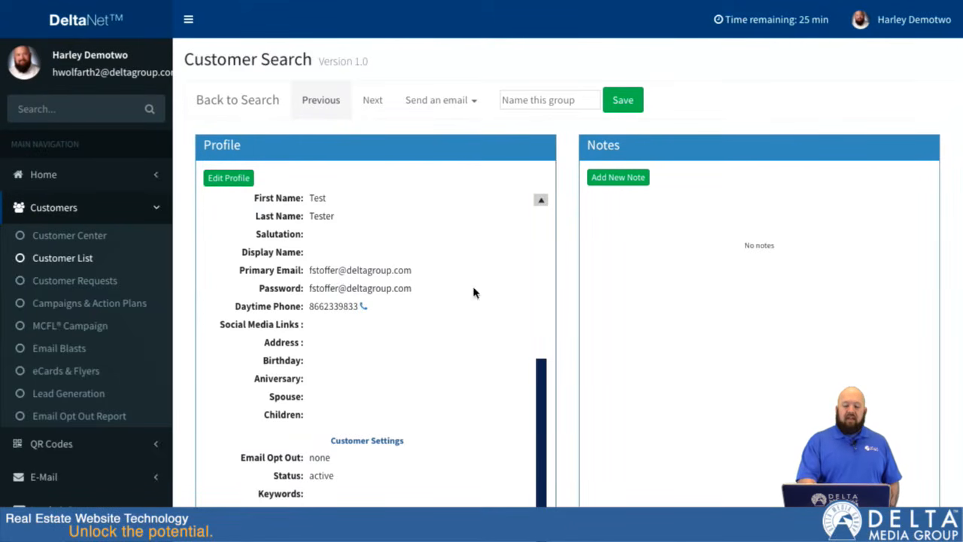
pyautogui.click(621, 179)
pyautogui.click(582, 274)
pyautogui.write('kjhlgljhgkjhgjl')
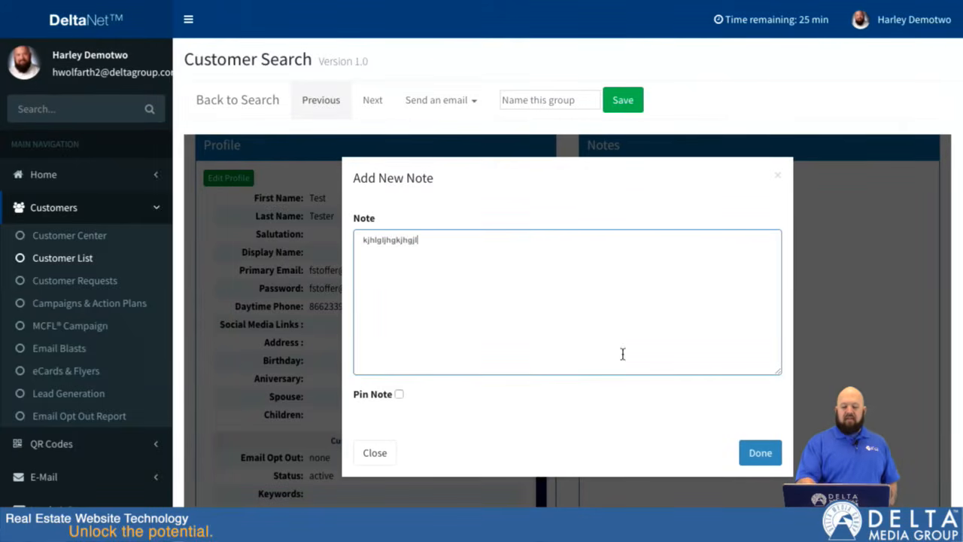
pyautogui.click(769, 454)
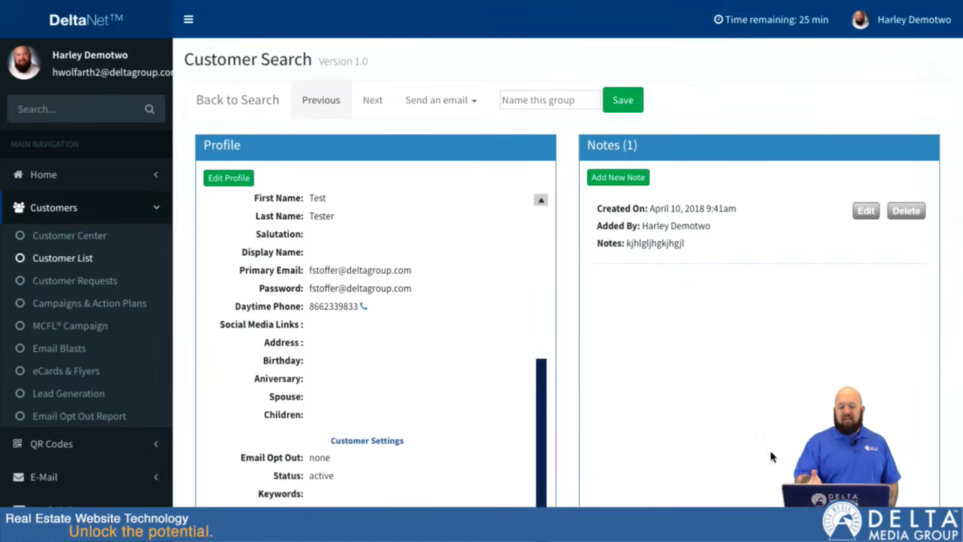
# Step: Advance to the third customer's record and look over its profile, notes and to-dos
pyautogui.click(370, 103)
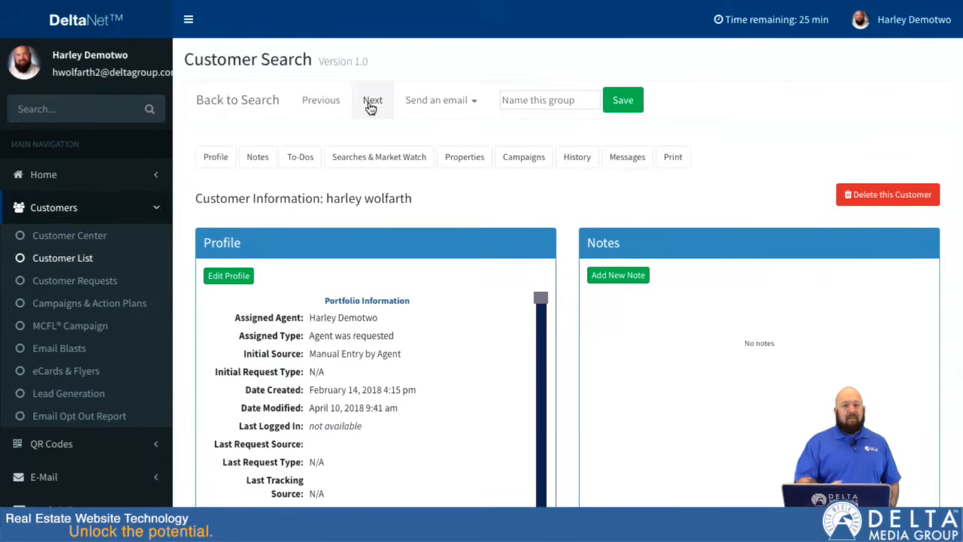
pyautogui.scroll(-3, 576, 294)
pyautogui.scroll(-1, 577, 292)
pyautogui.scroll(1, 576, 292)
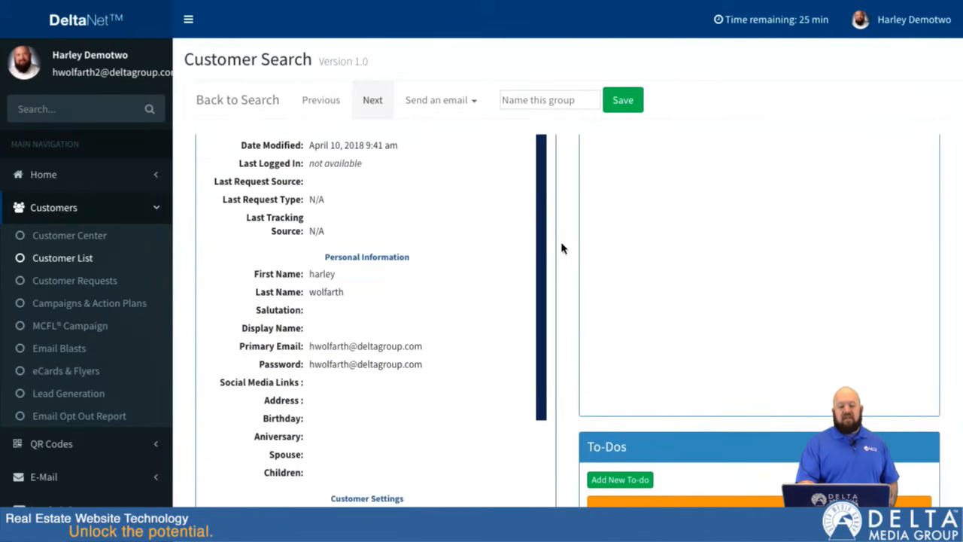
pyautogui.scroll(4, 561, 248)
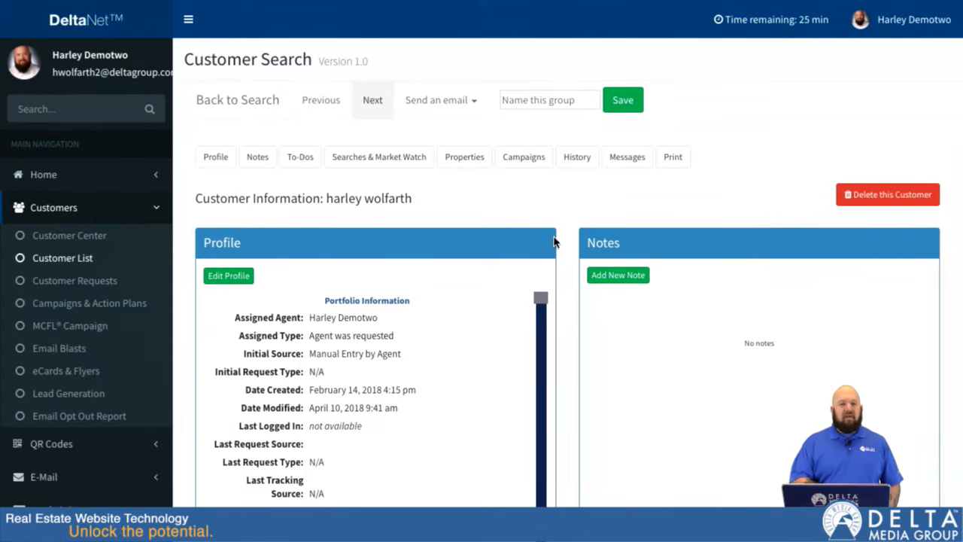
# Step: Page through the fourth to seventh customers' records, looking over each profile
pyautogui.click(372, 100)
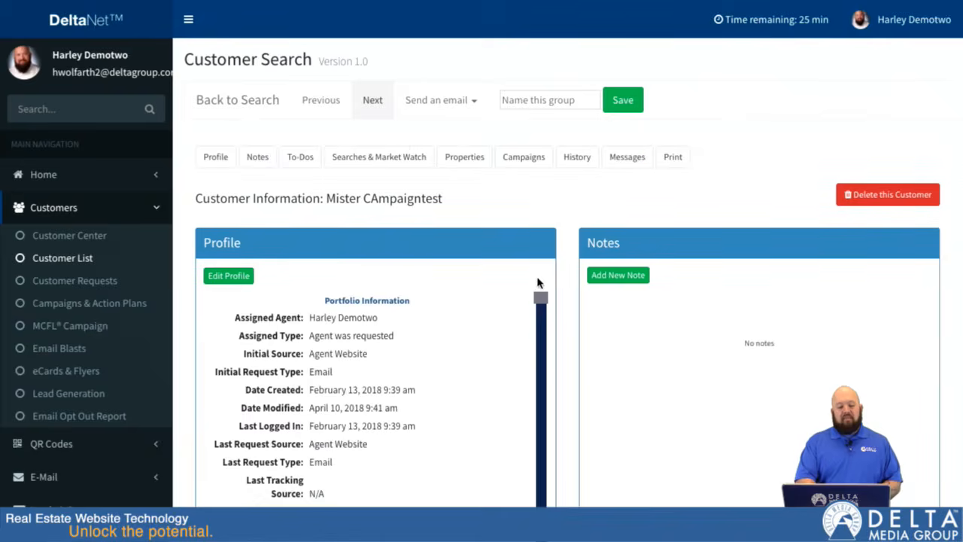
pyautogui.scroll(-4, 537, 277)
pyautogui.scroll(4, 537, 276)
pyautogui.click(372, 100)
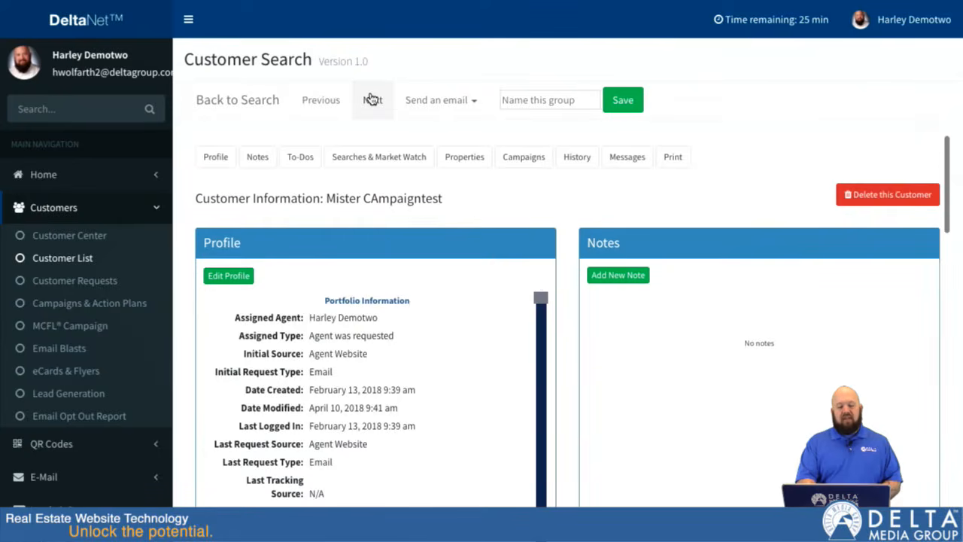
pyautogui.scroll(-4, 534, 279)
pyautogui.scroll(4, 526, 264)
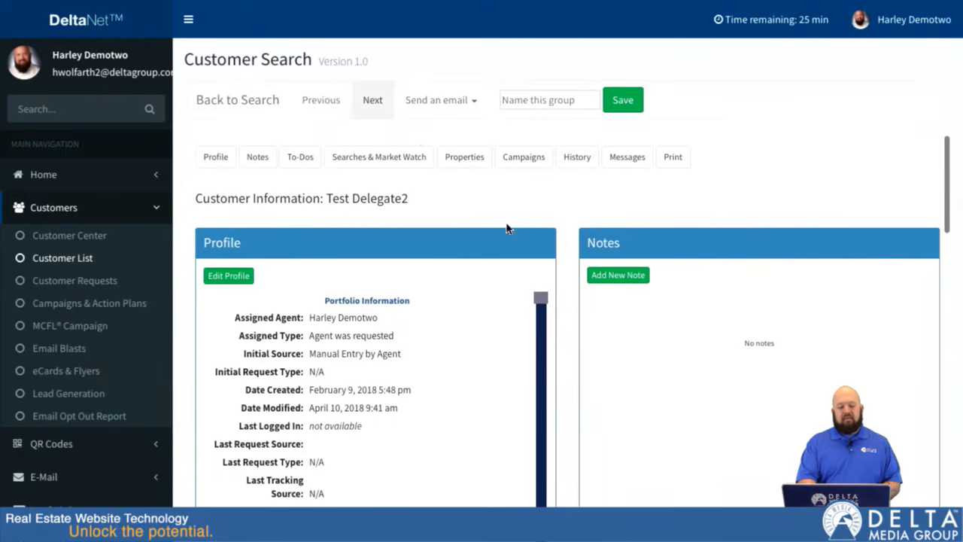
pyautogui.click(373, 99)
pyautogui.scroll(-2, 538, 259)
pyautogui.scroll(-2, 537, 261)
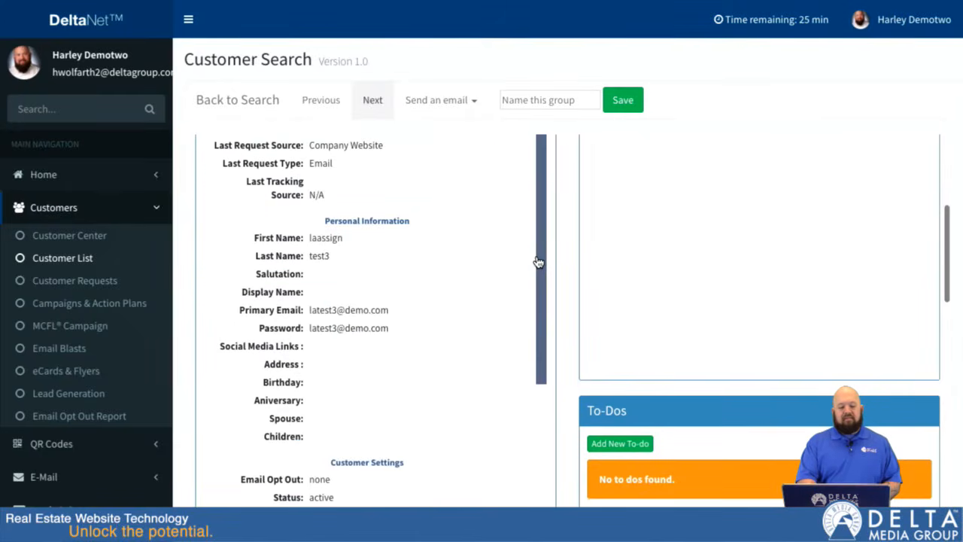
pyautogui.scroll(5, 538, 261)
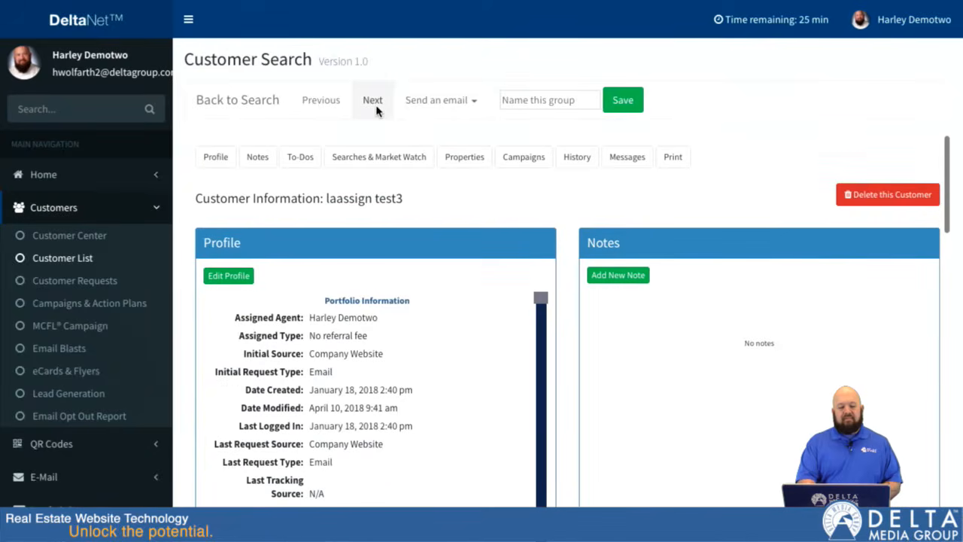
pyautogui.click(374, 103)
pyautogui.scroll(-4, 557, 293)
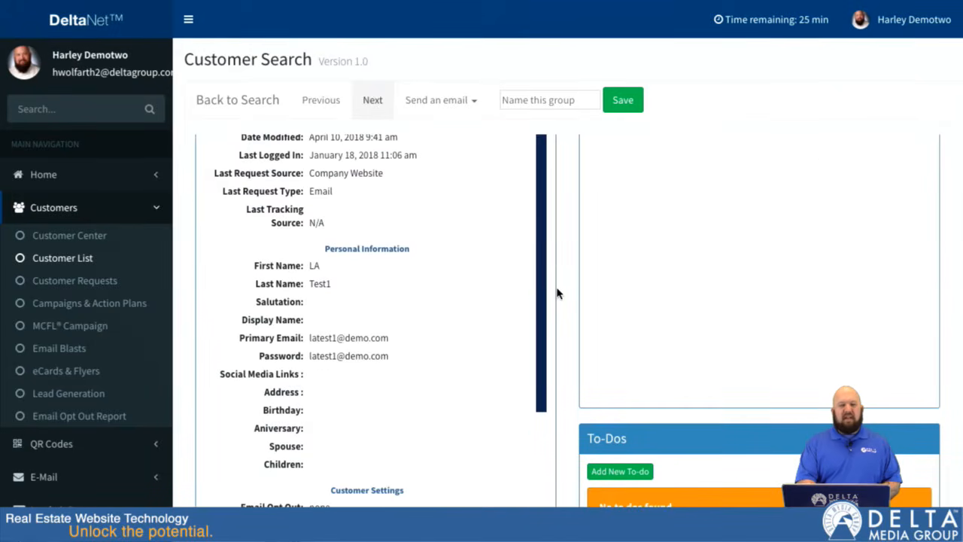
pyautogui.scroll(2, 558, 293)
pyautogui.scroll(-2, 558, 292)
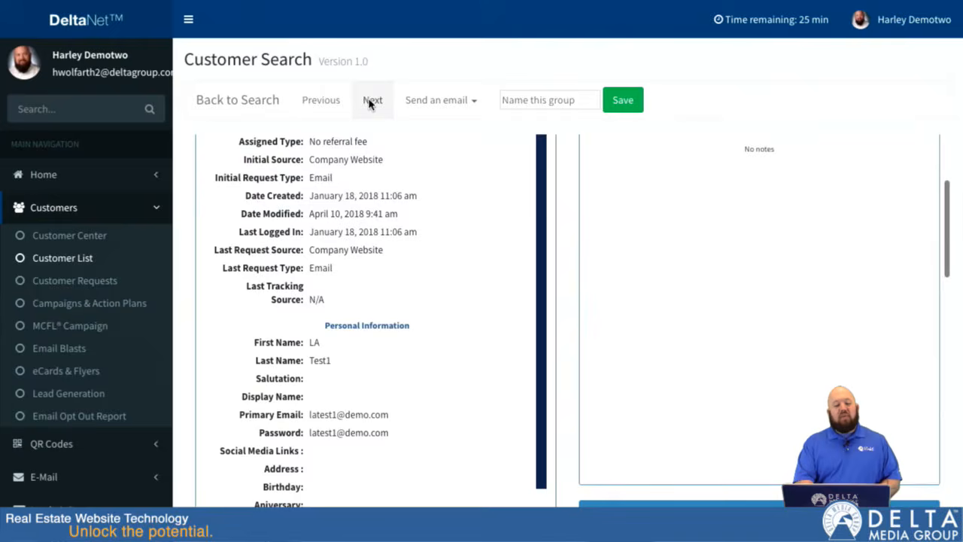
# Step: Advance to the eighth customer's record and add the note "i just sent a text message to this customer"
pyautogui.click(369, 101)
pyautogui.scroll(-5, 543, 312)
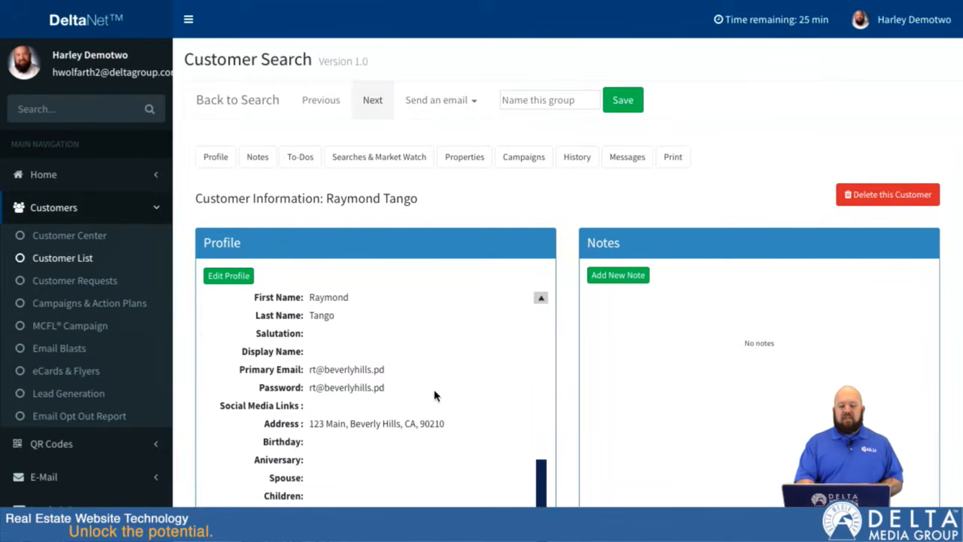
pyautogui.click(628, 280)
pyautogui.click(627, 277)
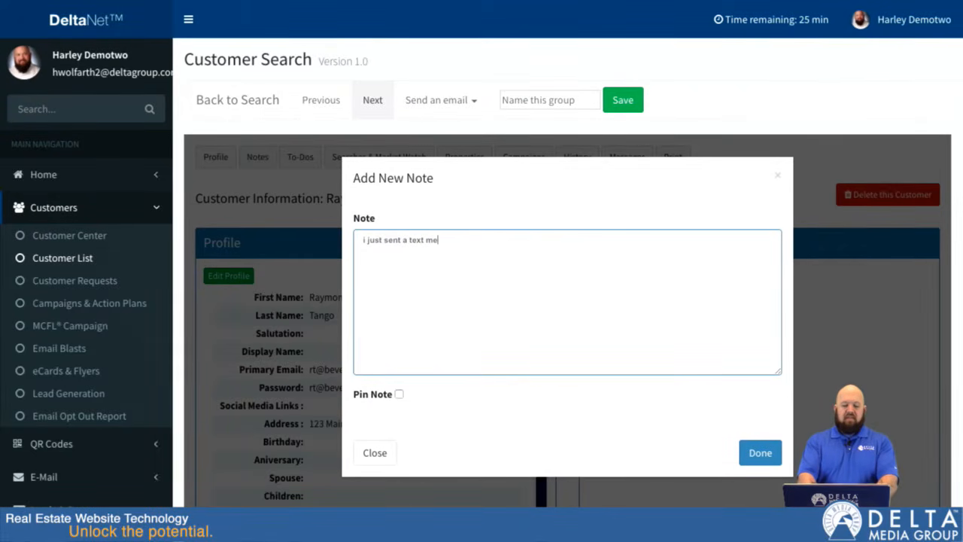
pyautogui.write('i just sent a text message to thid')
pyautogui.press('BackSpace')
pyautogui.write('s customer')
pyautogui.click(756, 452)
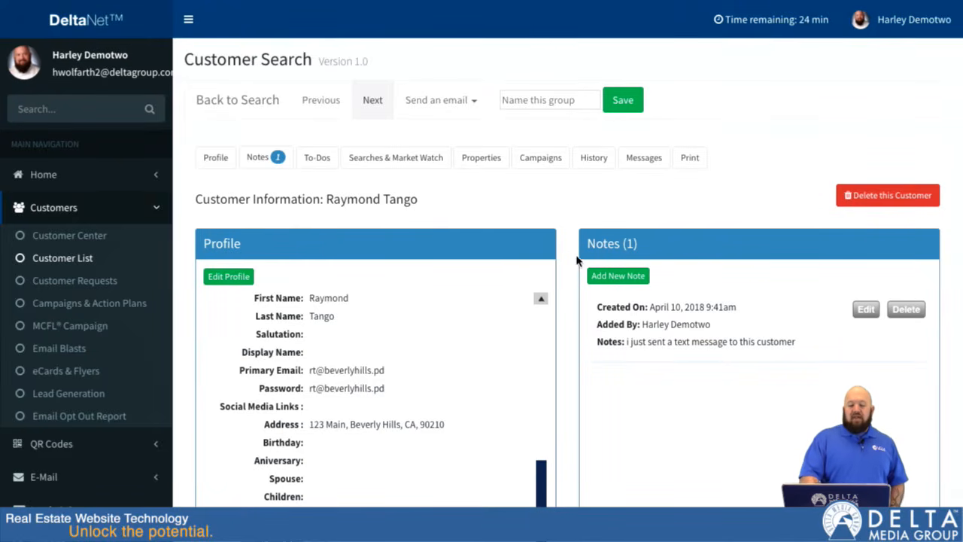
# Step: Save the opened set of customers as a new group named "Group C"
pyautogui.click(541, 100)
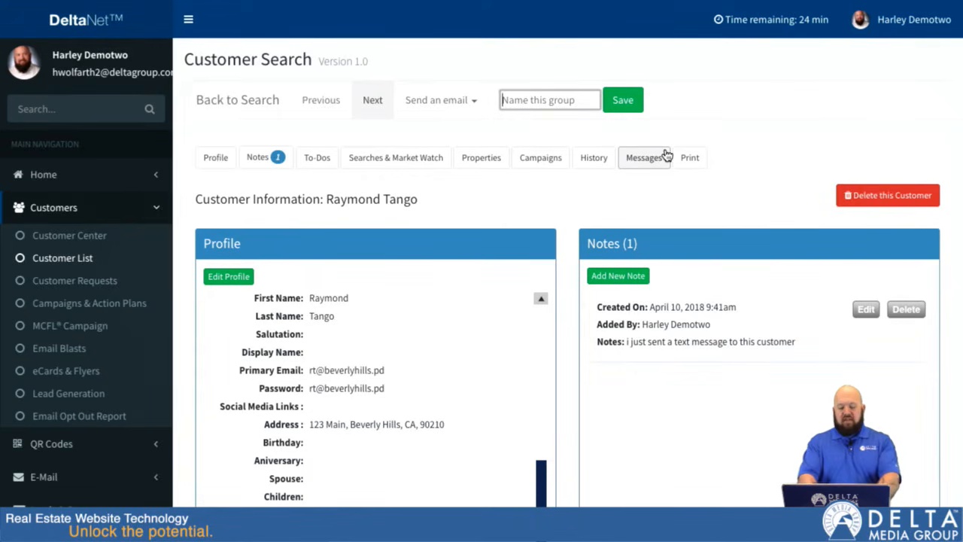
pyautogui.write('Group C')
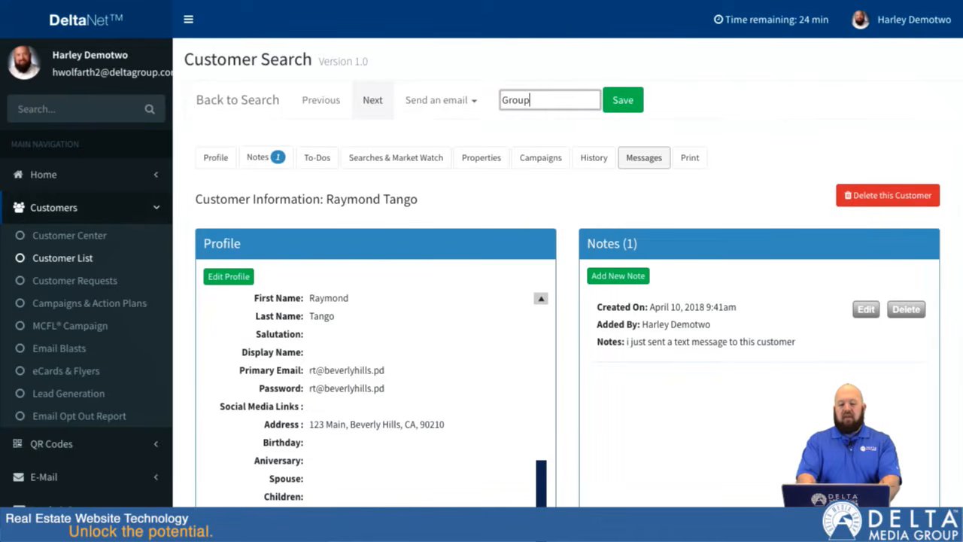
pyautogui.click(623, 100)
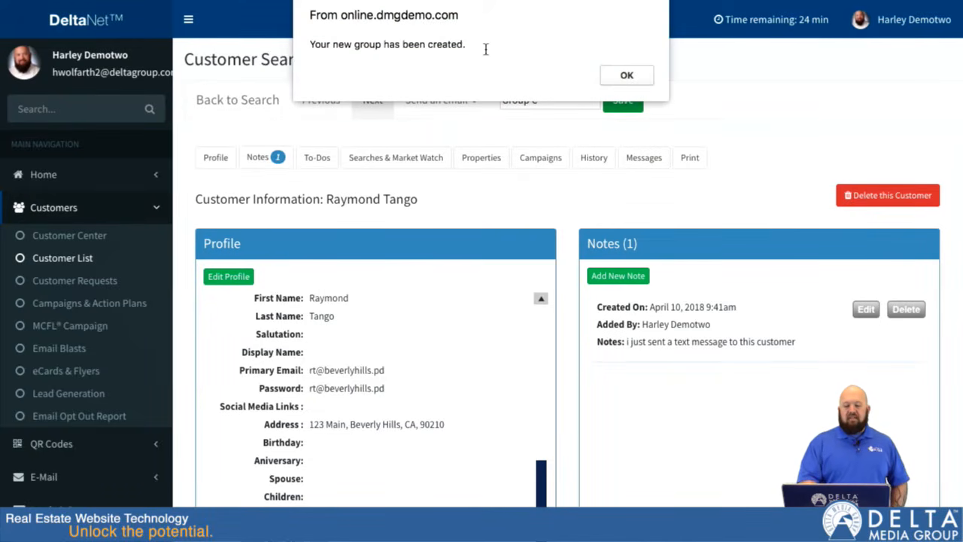
pyautogui.click(641, 83)
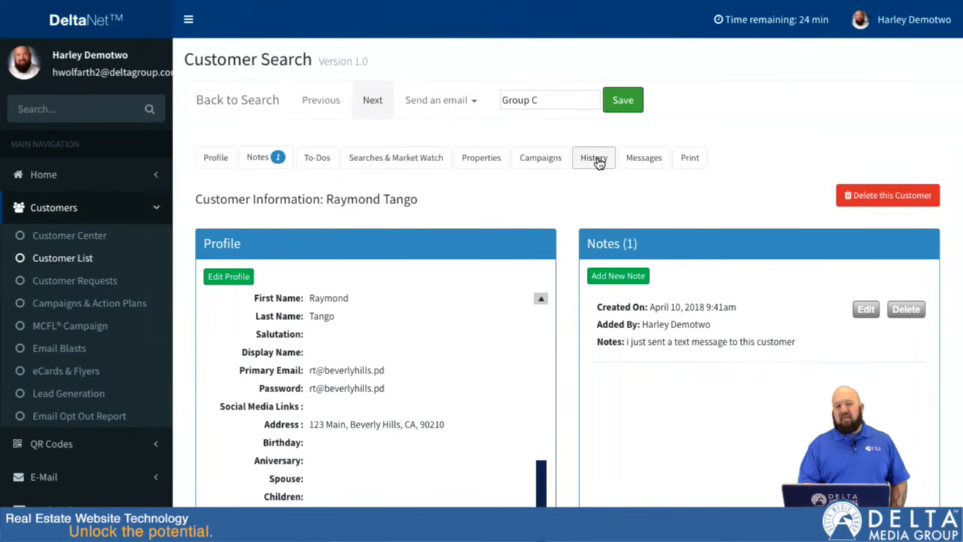
# Step: Go to the Customer Center and check the Customer Groups list for Group C and its customer count
pyautogui.moveTo(556, 99); pyautogui.dragTo(447, 99)
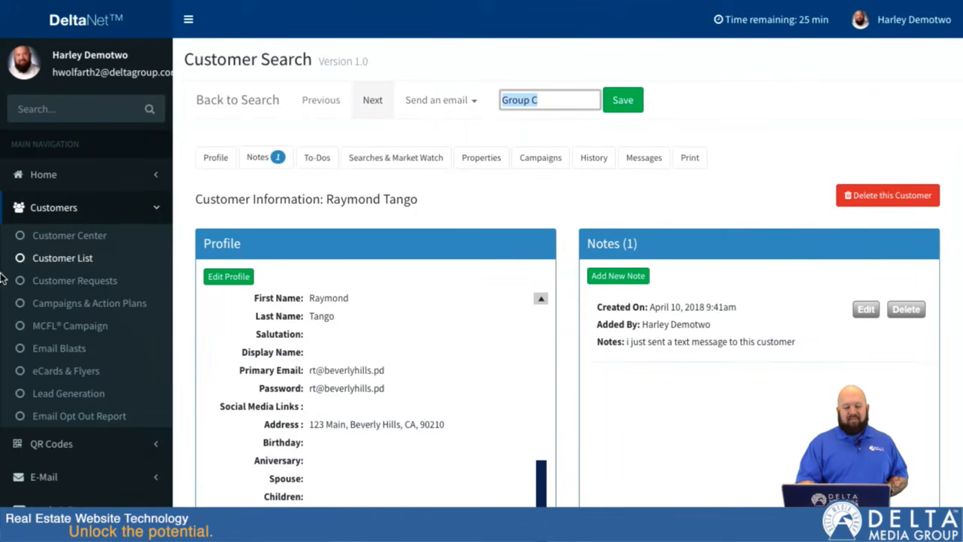
pyautogui.click(60, 244)
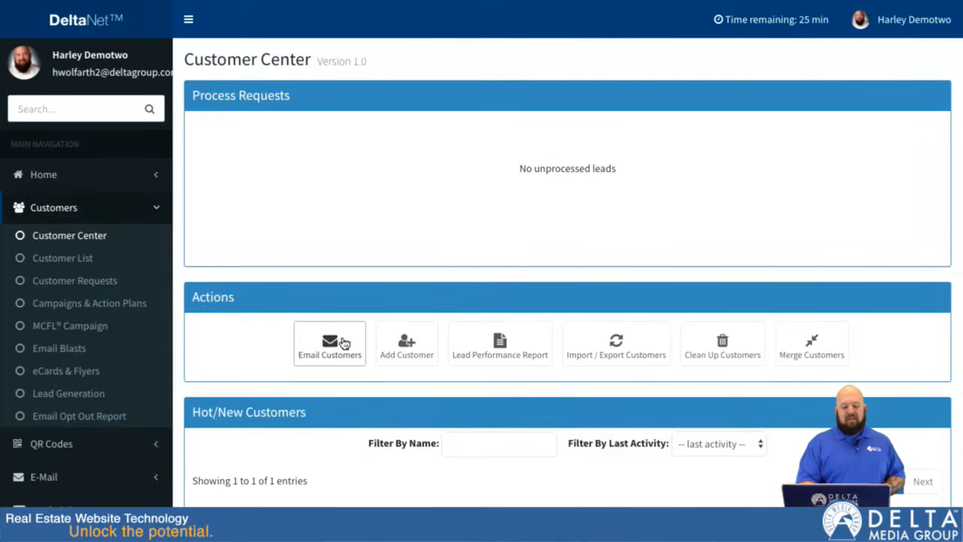
pyautogui.scroll(-5, 324, 334)
pyautogui.scroll(-2, 327, 336)
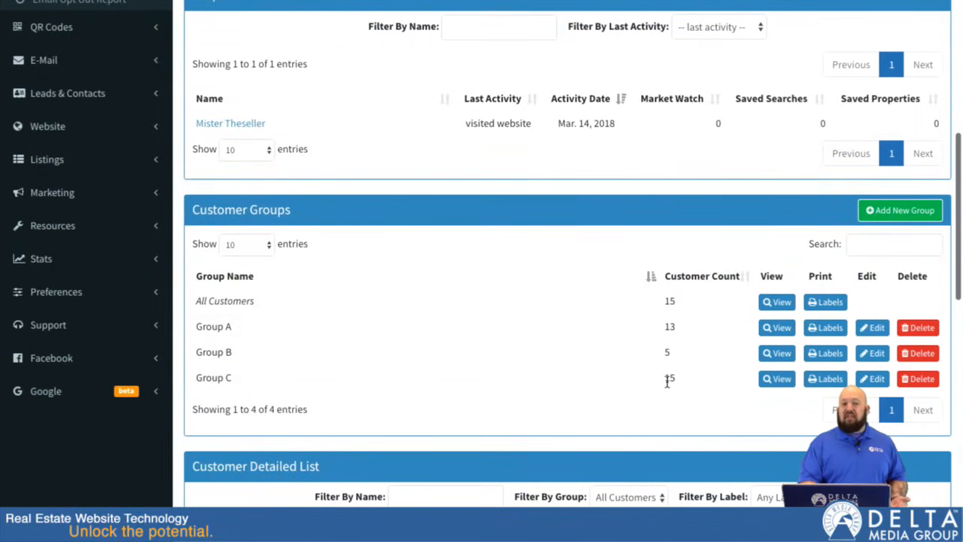
pyautogui.scroll(1, 224, 147)
pyautogui.scroll(5, 224, 147)
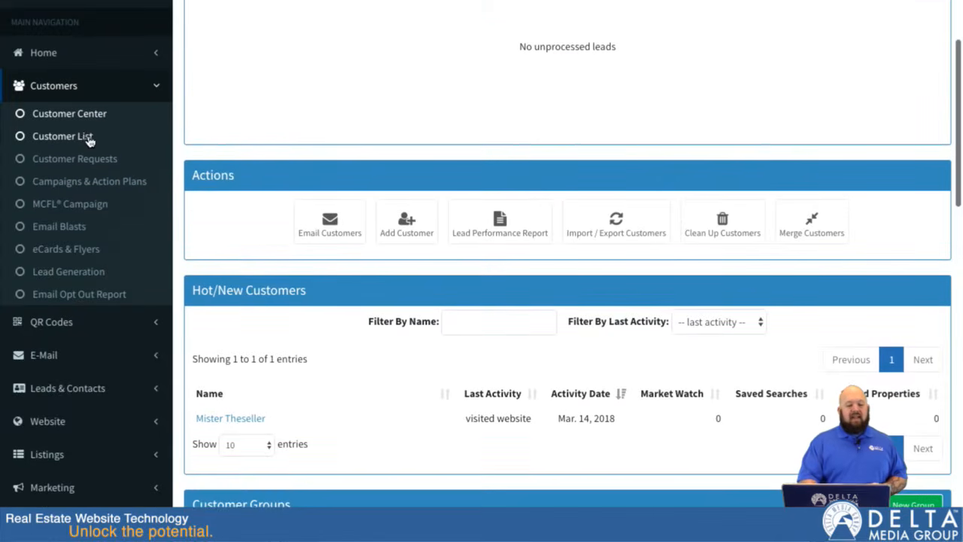
# Step: Return to the Customer List and show 25 entries per page
pyautogui.click(87, 136)
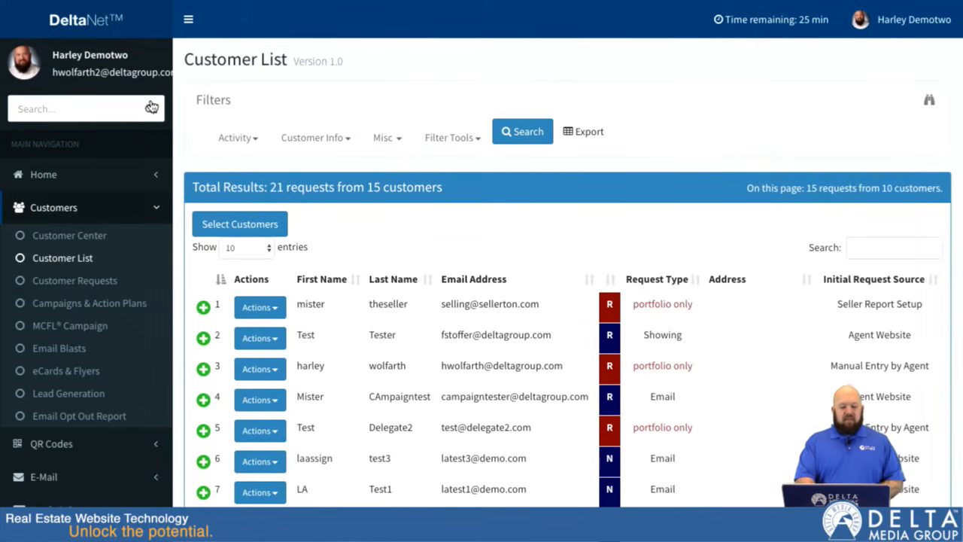
pyautogui.scroll(-1, 217, 278)
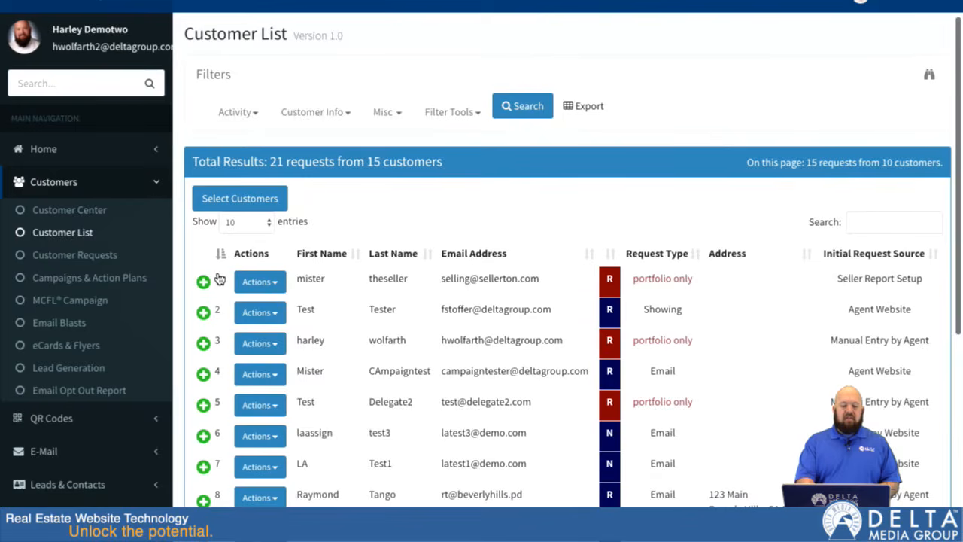
pyautogui.click(268, 221)
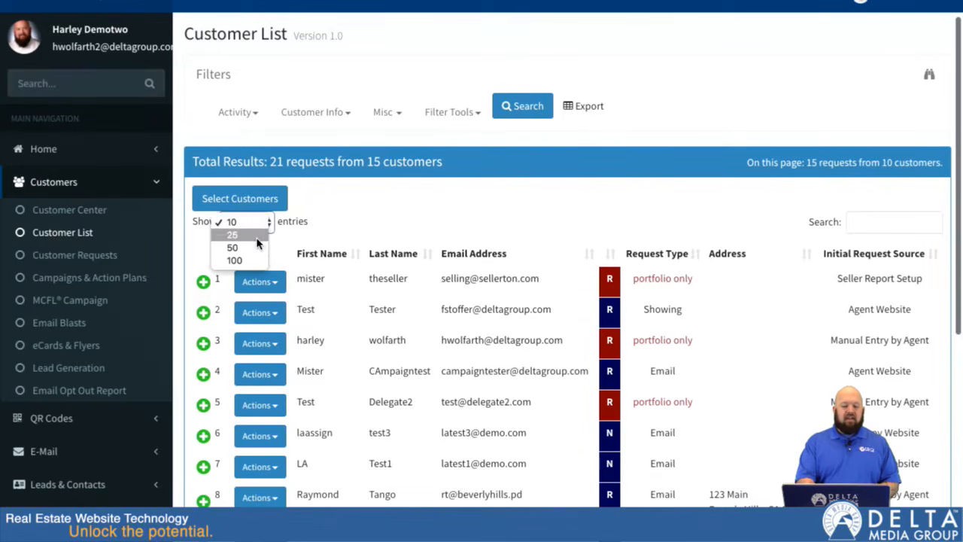
pyautogui.click(256, 238)
pyautogui.scroll(-5, 307, 273)
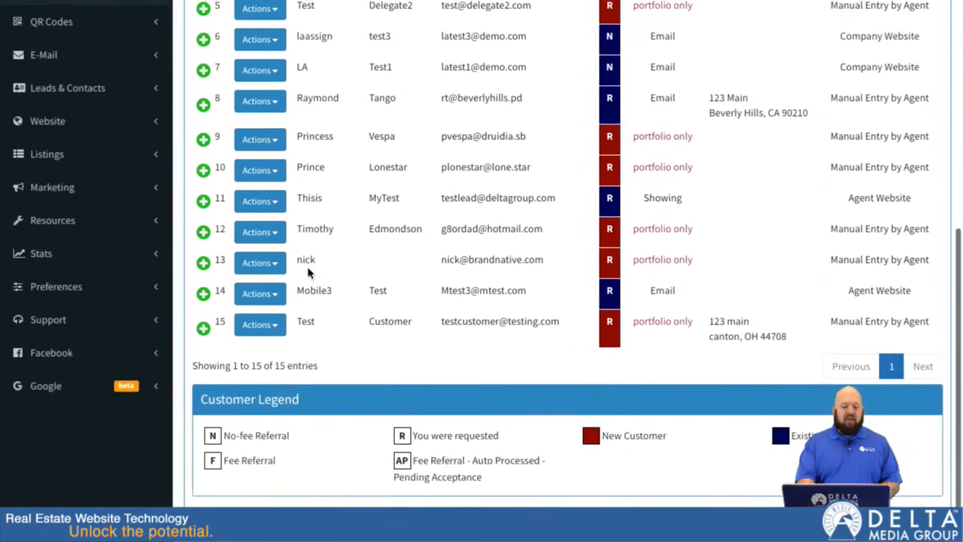
pyautogui.scroll(5, 307, 273)
# Step: Turn on customer selection mode and select all customers on the page
pyautogui.click(225, 196)
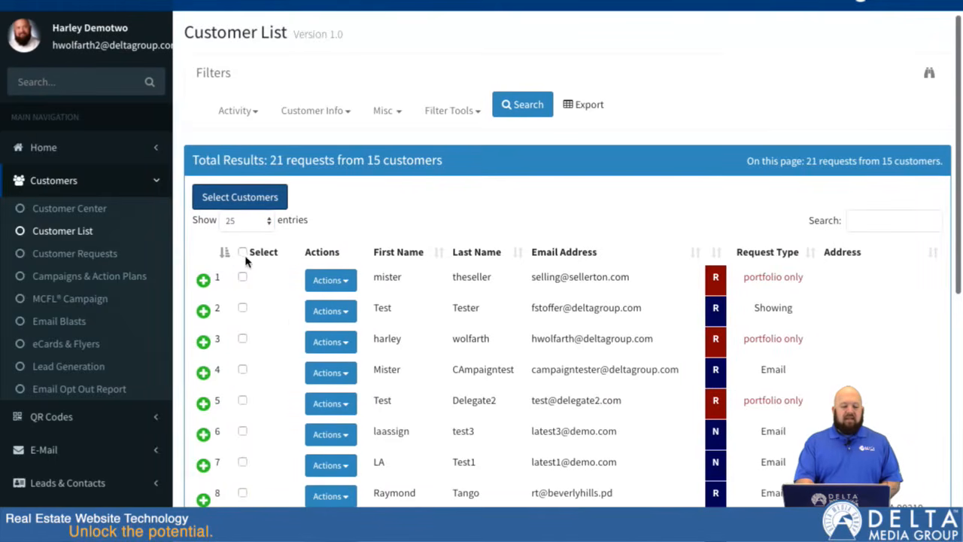
pyautogui.click(242, 252)
pyautogui.scroll(-5, 290, 421)
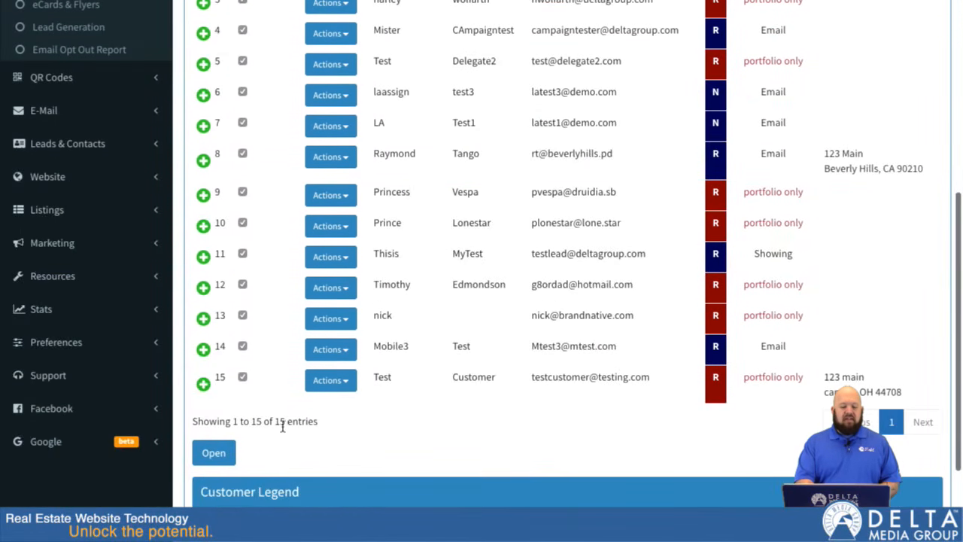
pyautogui.click(242, 192)
pyautogui.click(242, 154)
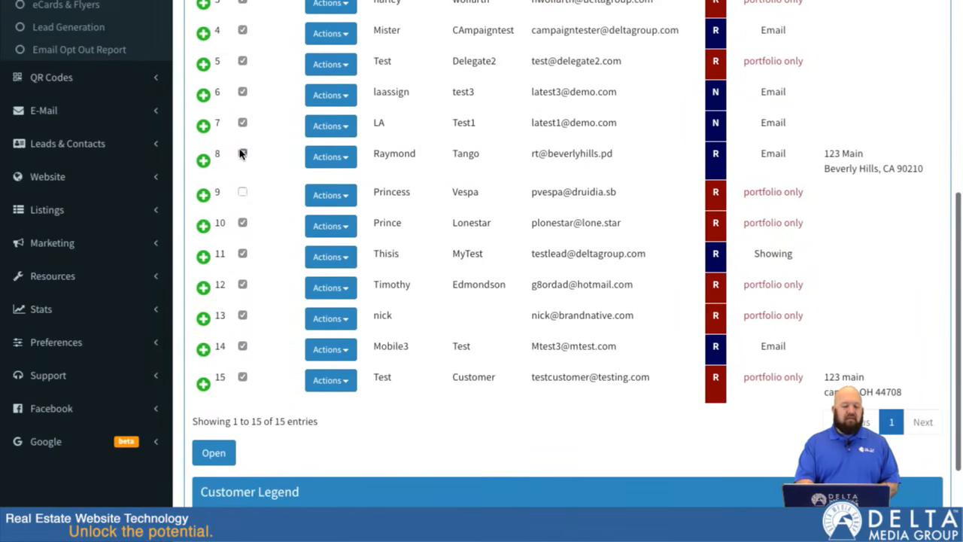
pyautogui.click(242, 154)
pyautogui.click(242, 194)
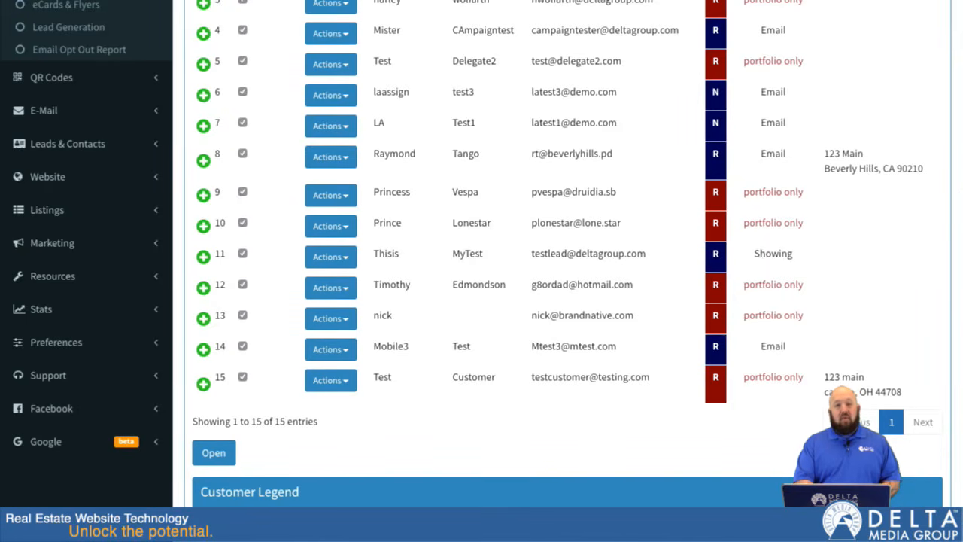
# Step: Open the selected customers together and start an ECard email to all of them
pyautogui.click(212, 456)
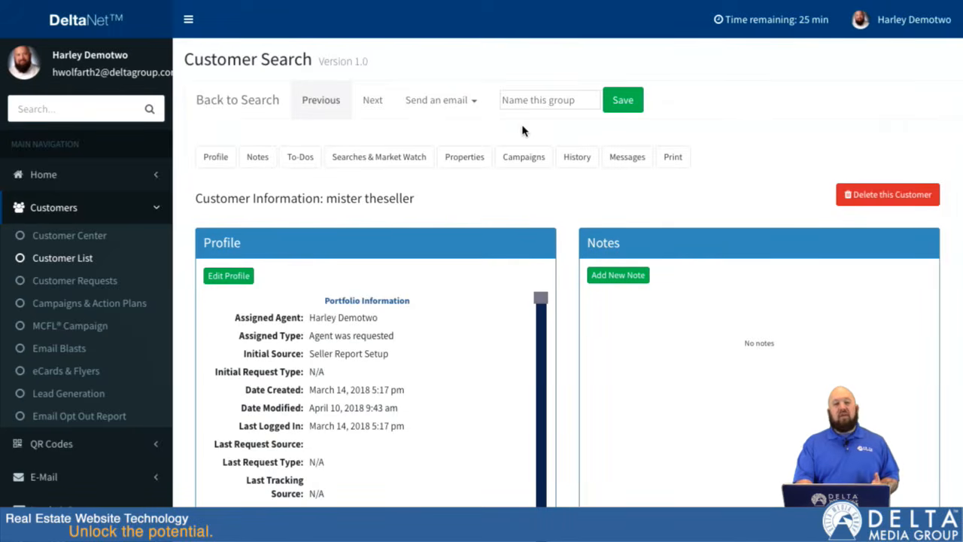
pyautogui.click(466, 100)
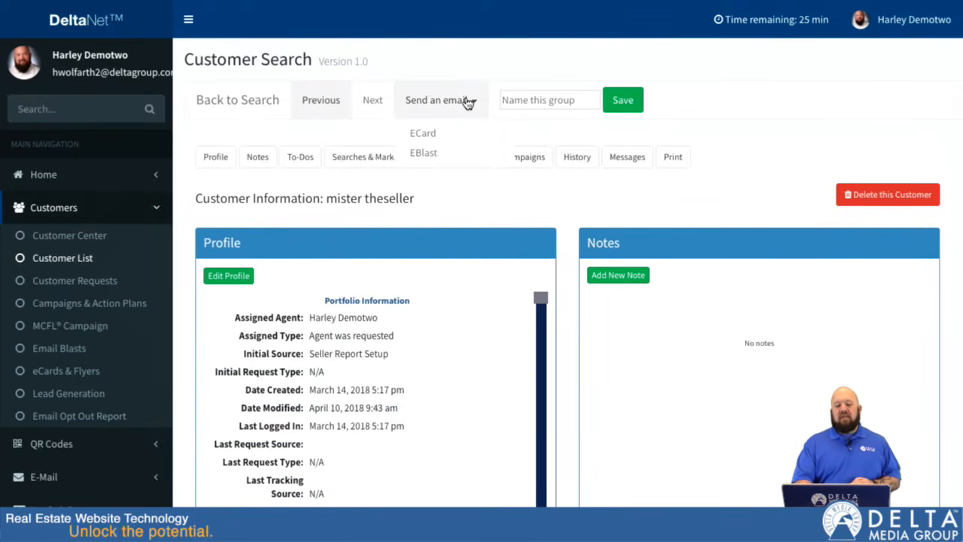
pyautogui.click(422, 132)
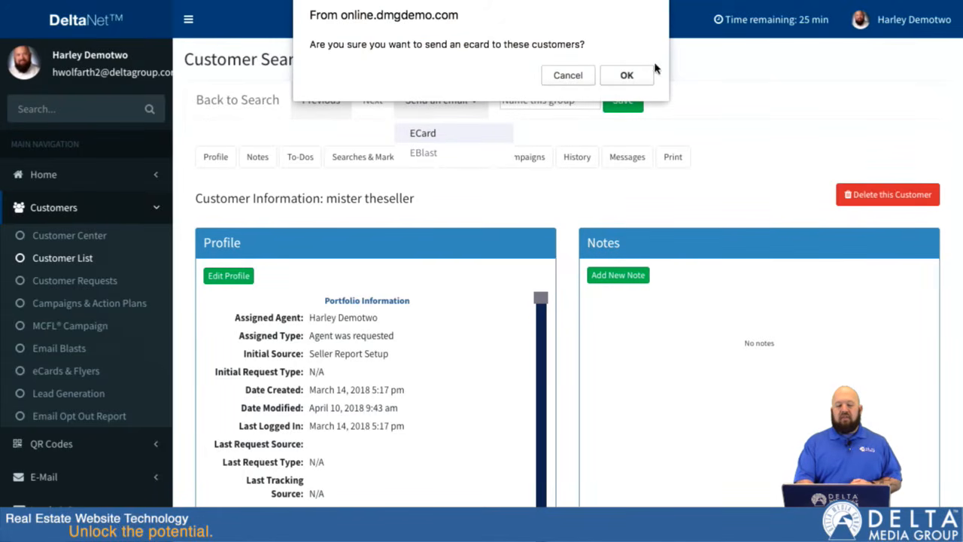
pyautogui.click(637, 78)
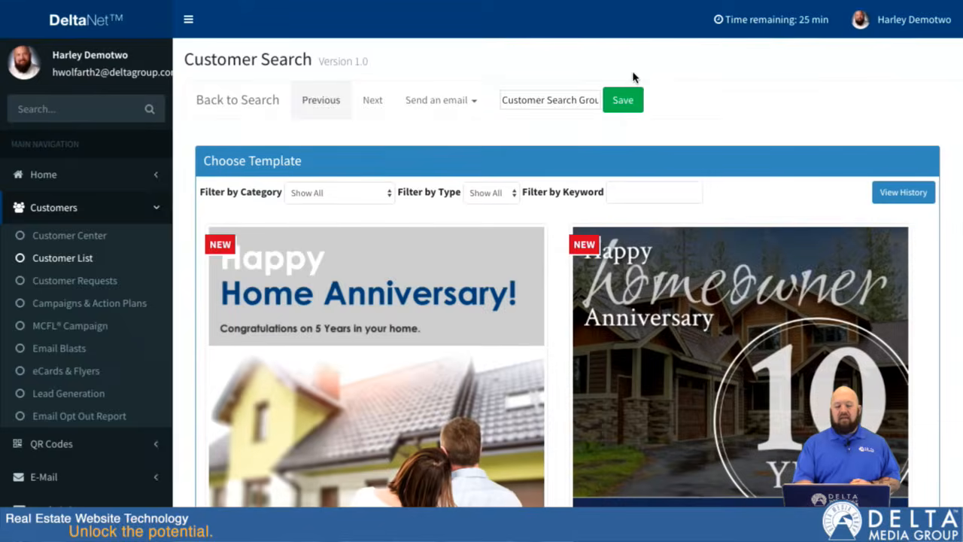
# Step: Filter the e-card templates by the New Listing category and the E-Card type
pyautogui.scroll(-2, 573, 376)
pyautogui.scroll(-5, 572, 380)
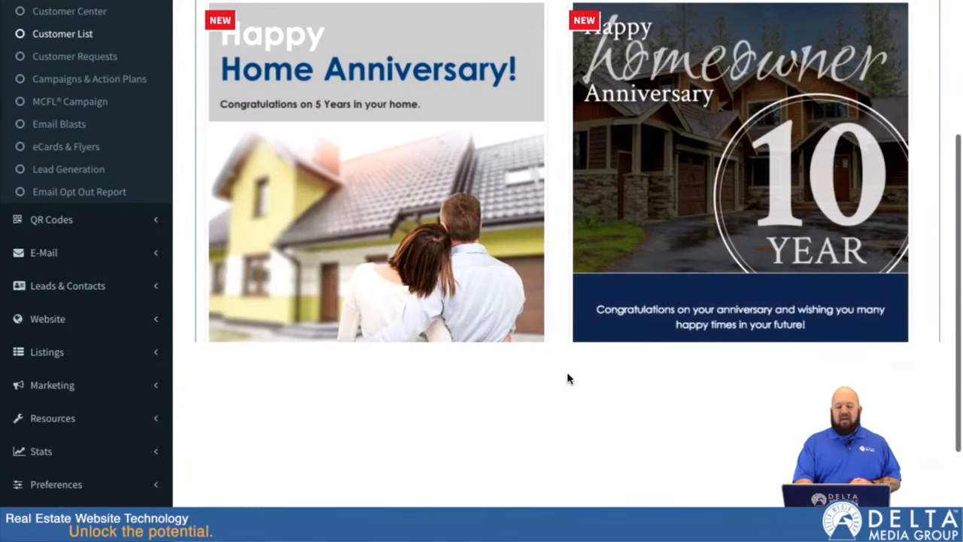
pyautogui.scroll(4, 557, 331)
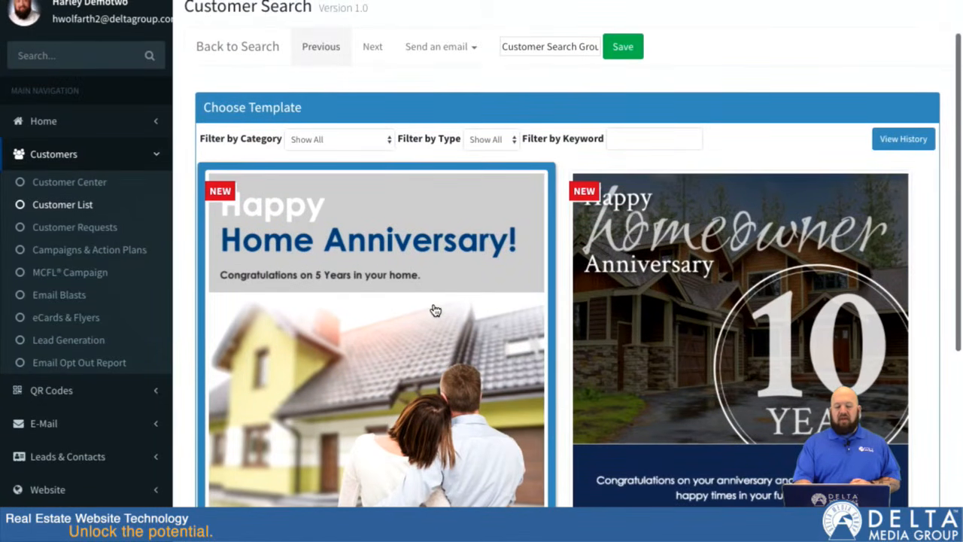
pyautogui.scroll(-2, 498, 303)
pyautogui.scroll(2, 499, 303)
pyautogui.click(340, 137)
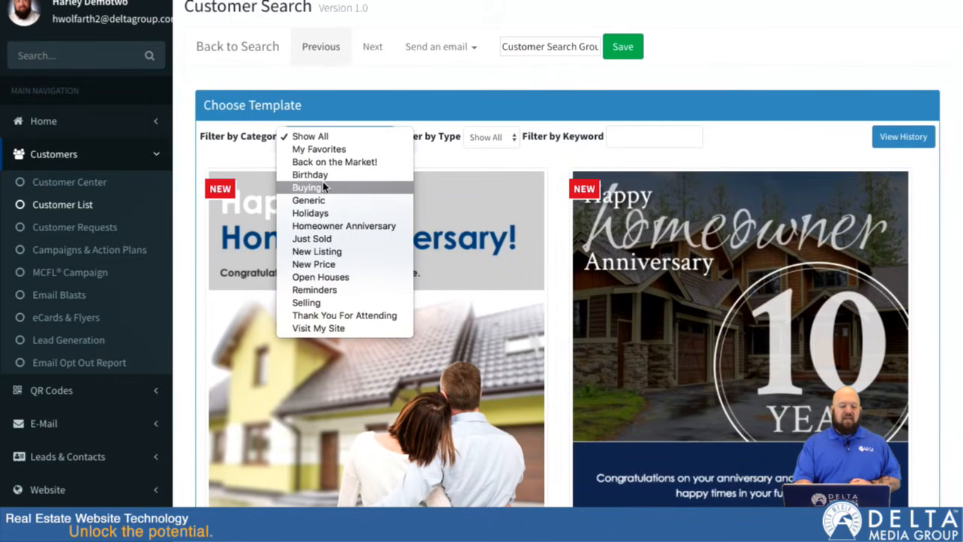
pyautogui.click(349, 252)
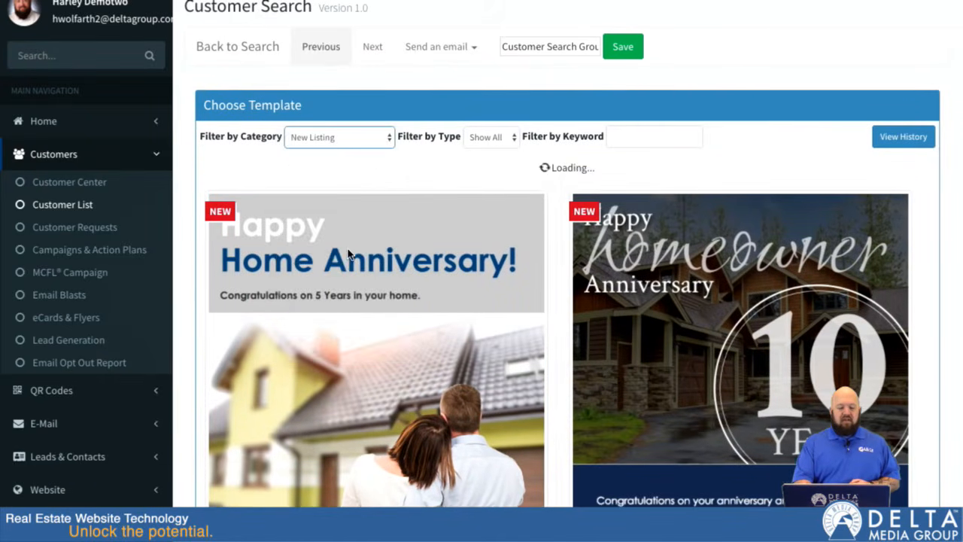
pyautogui.click(512, 139)
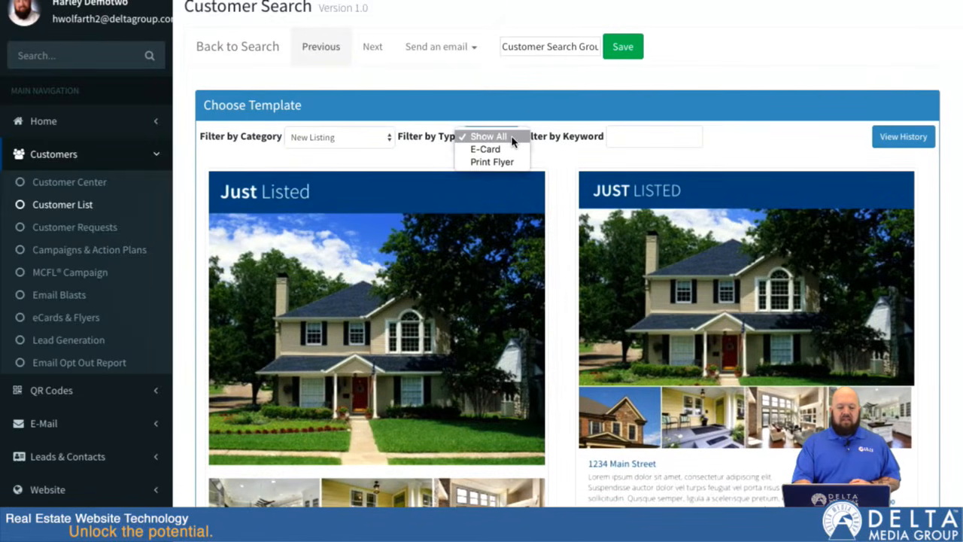
pyautogui.click(509, 150)
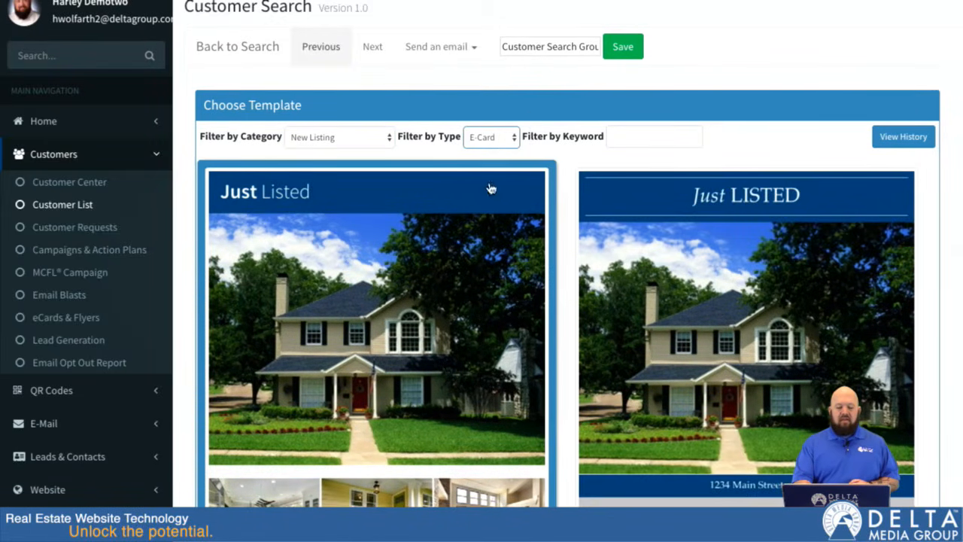
# Step: Choose the first Just Listed template, import the first listing with its existing message, and generate the preview
pyautogui.click(344, 297)
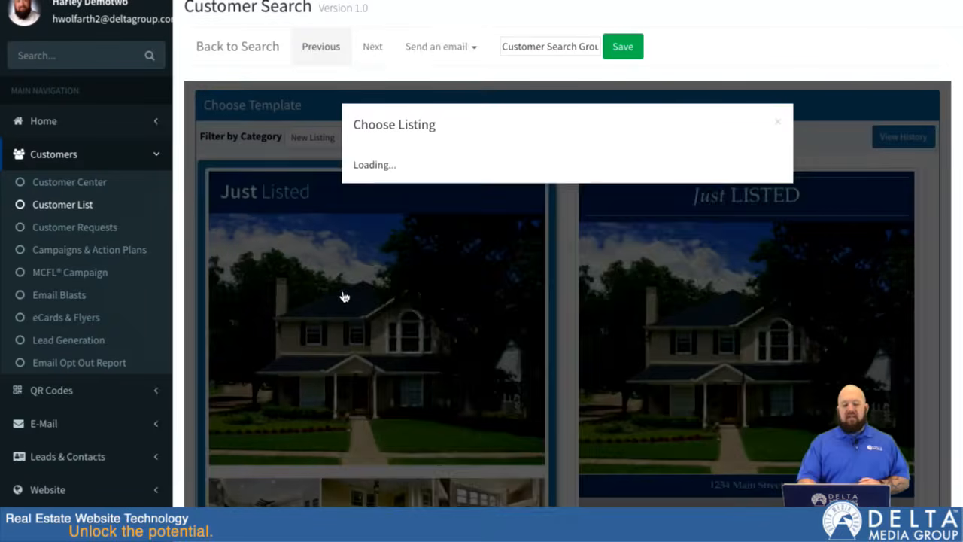
pyautogui.click(362, 252)
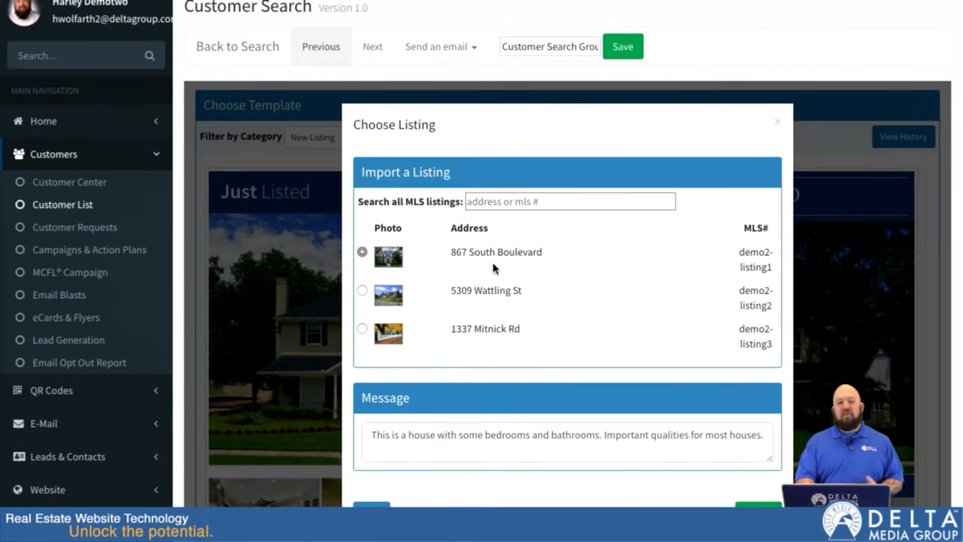
pyautogui.click(544, 197)
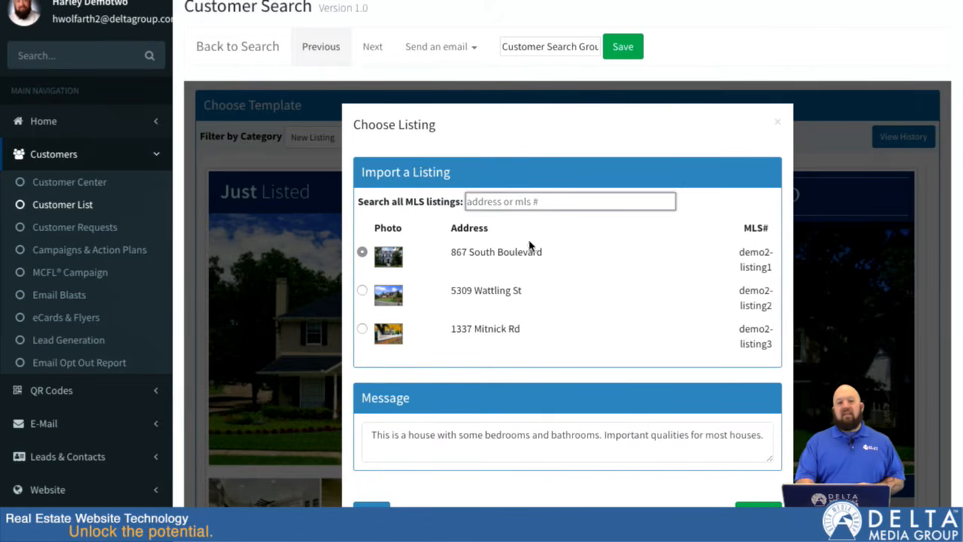
pyautogui.scroll(-1, 609, 388)
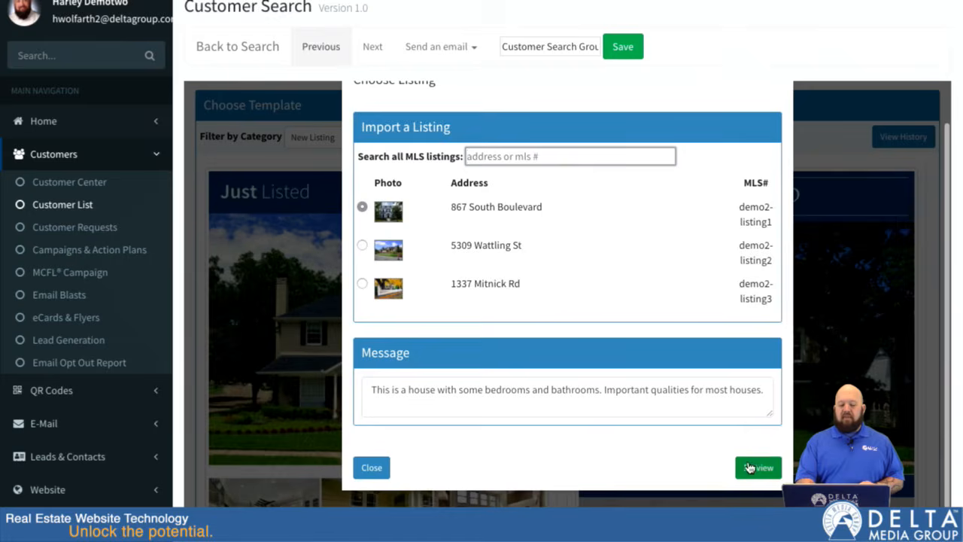
pyautogui.click(684, 390)
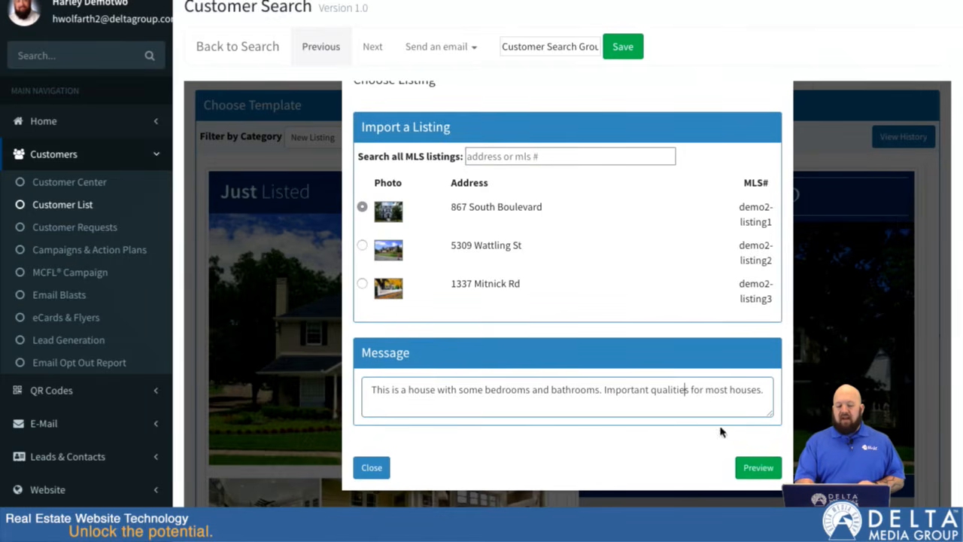
pyautogui.click(758, 468)
# Step: Review the e-card preview from the header photo to the agent details and continue to the send options
pyautogui.scroll(-6, 732, 328)
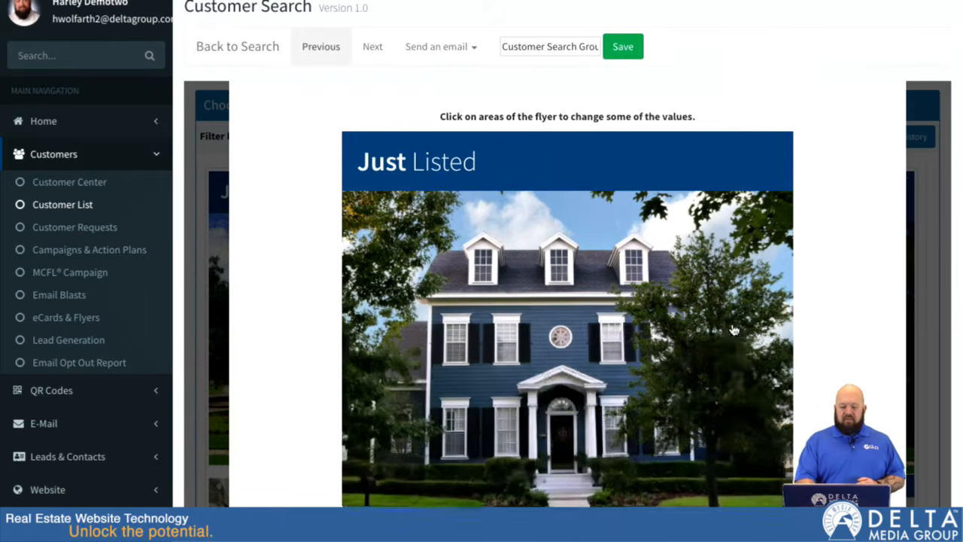
pyautogui.scroll(6, 732, 331)
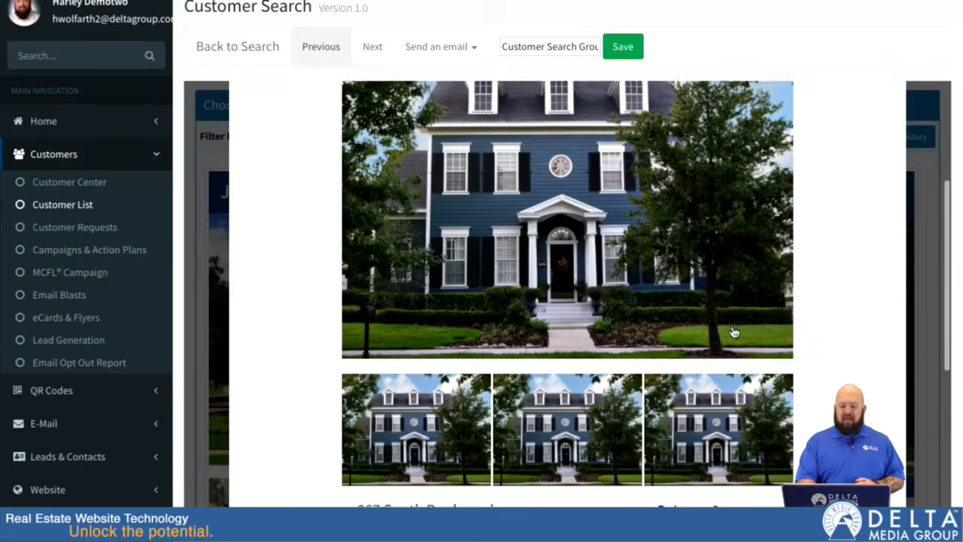
pyautogui.scroll(-4, 733, 331)
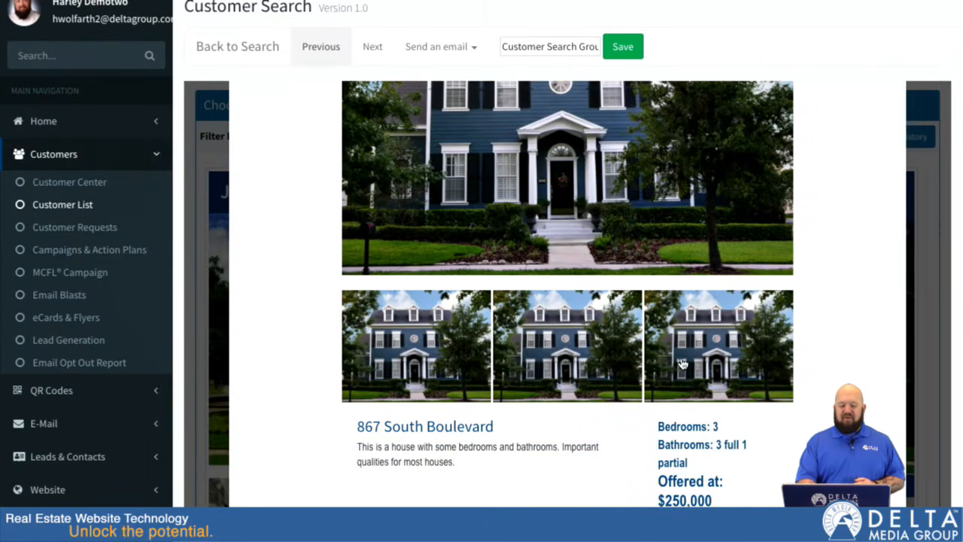
pyautogui.scroll(-3, 663, 365)
pyautogui.scroll(-1, 865, 451)
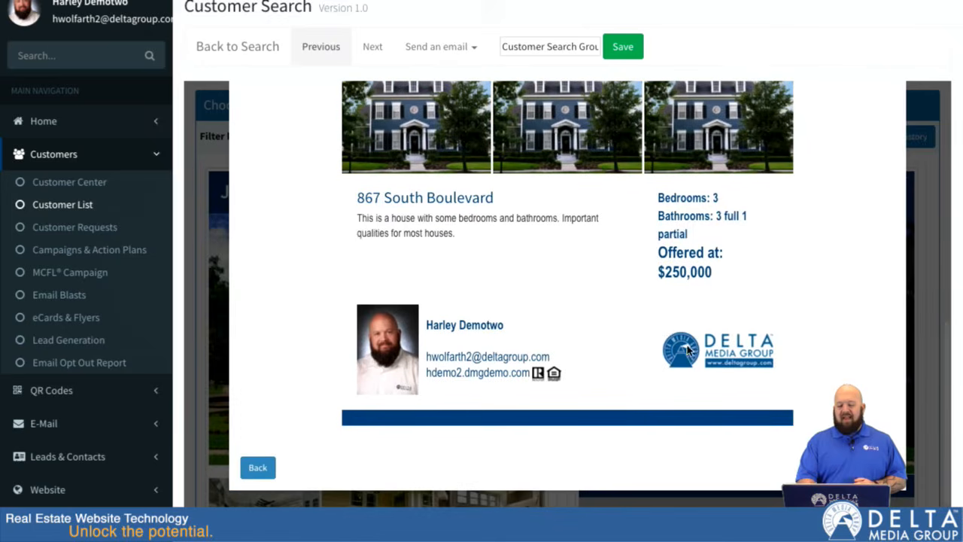
pyautogui.click(874, 466)
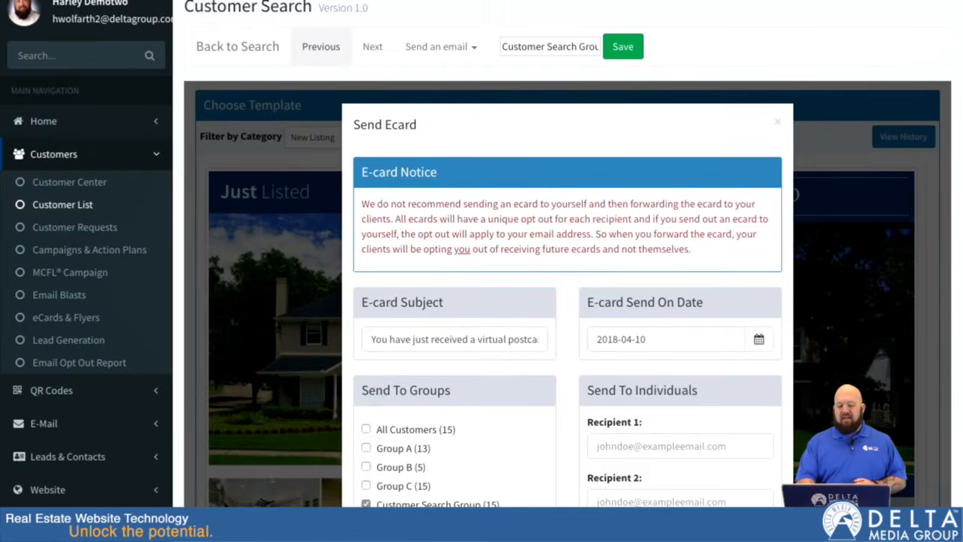
# Step: Enter the test recipient's e-mail address as Recipient 1 of the e-card
pyautogui.scroll(-2, 565, 458)
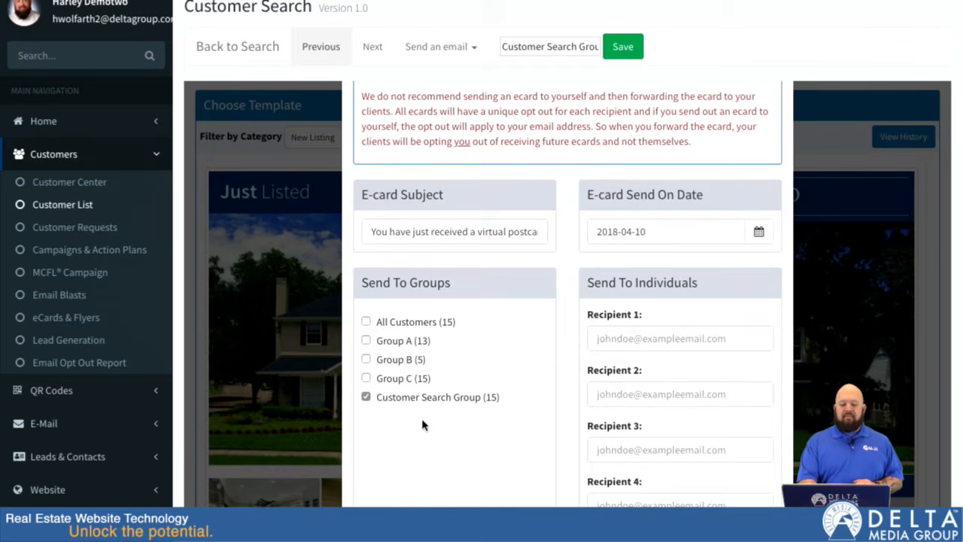
pyautogui.click(663, 343)
pyautogui.click(651, 399)
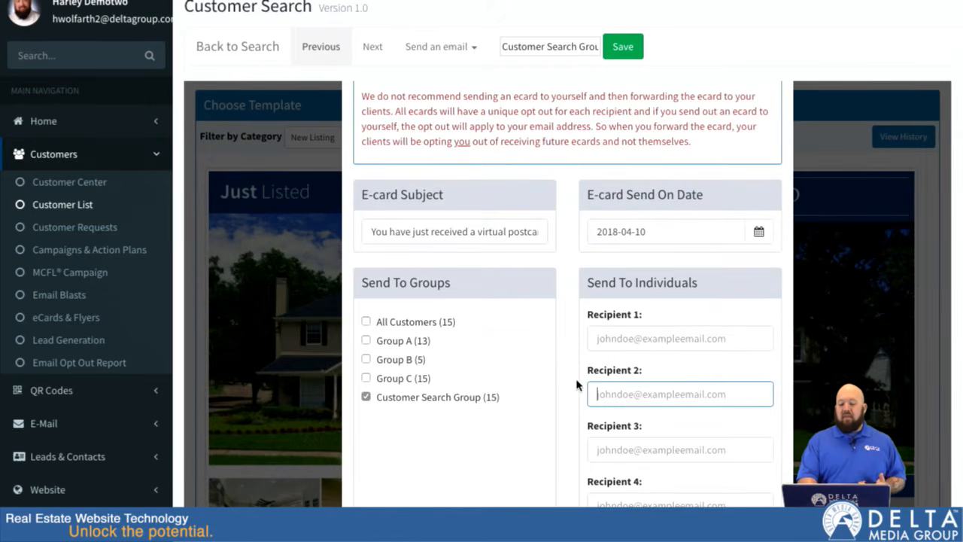
pyautogui.scroll(-3, 576, 386)
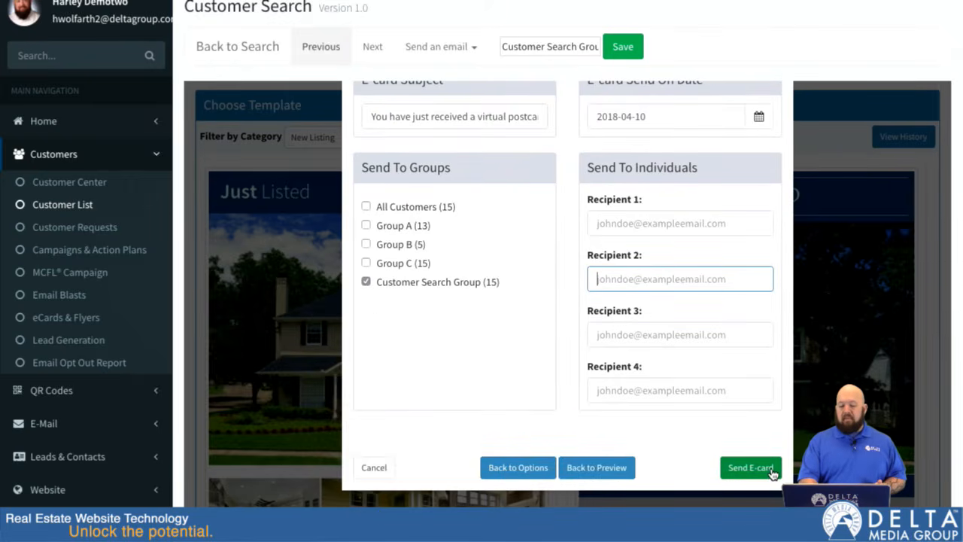
pyautogui.click(622, 223)
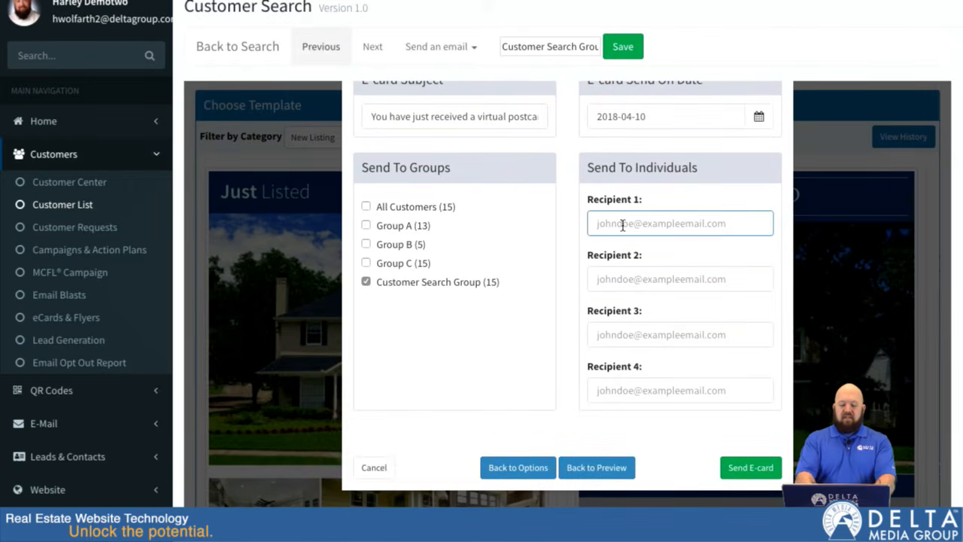
pyautogui.click(628, 247)
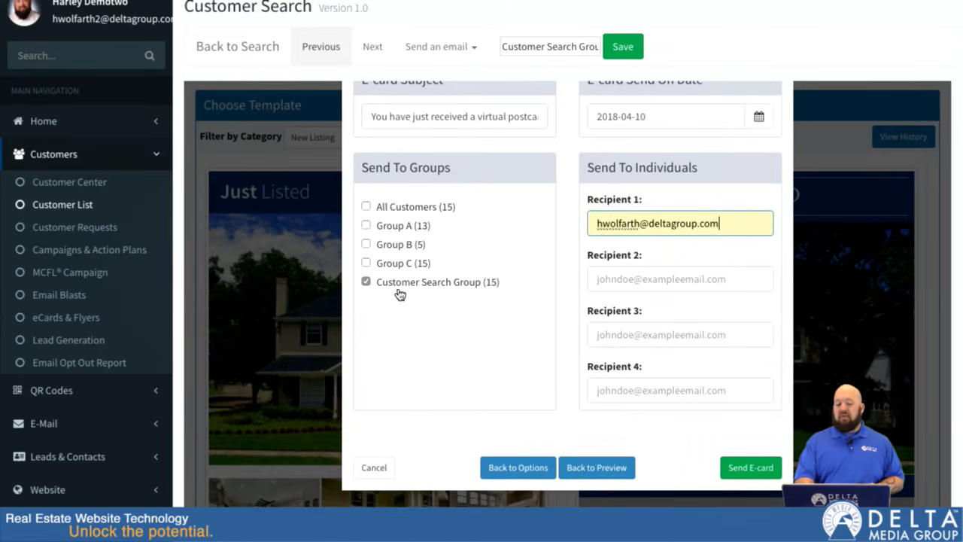
# Step: Remove Customer Search Group from the groups to send to, and send the e-card to the individual recipient only
pyautogui.click(366, 281)
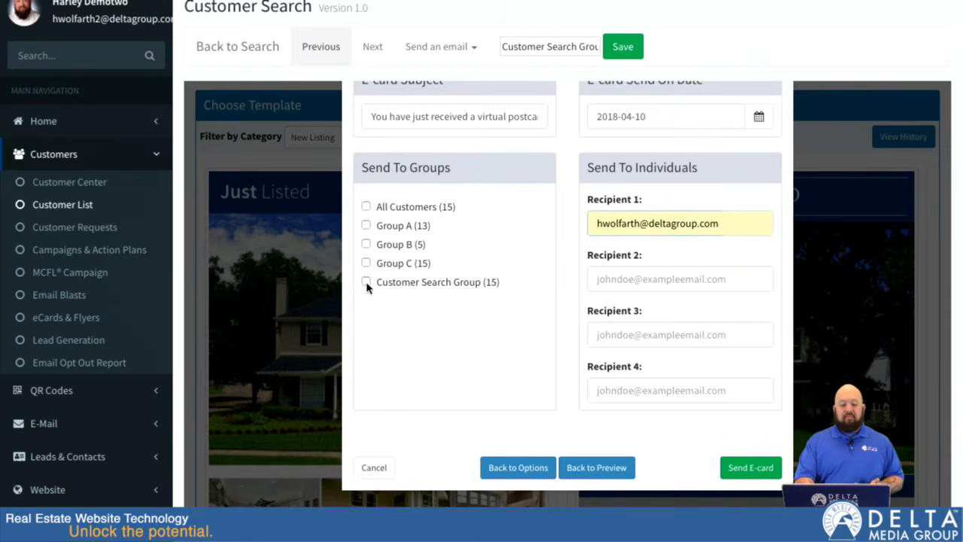
pyautogui.click(746, 468)
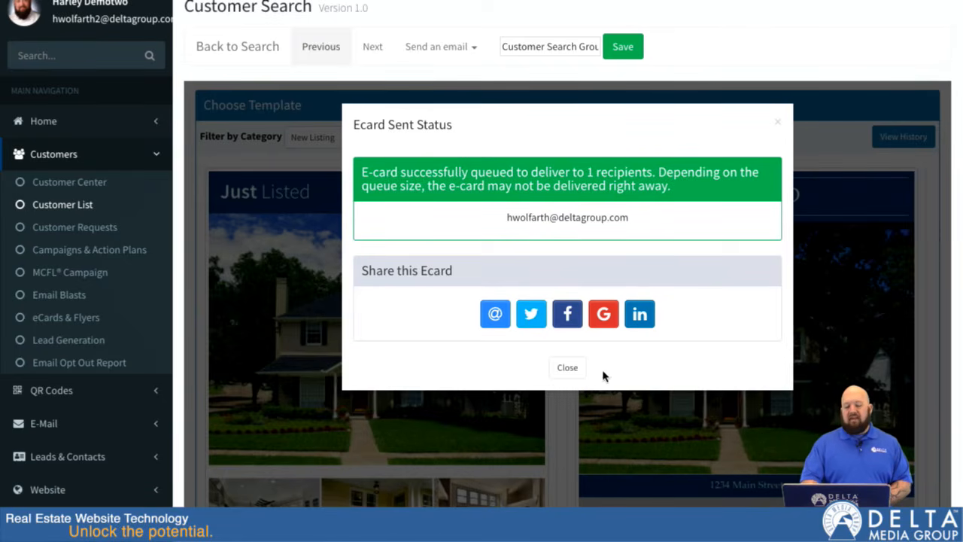
pyautogui.click(569, 368)
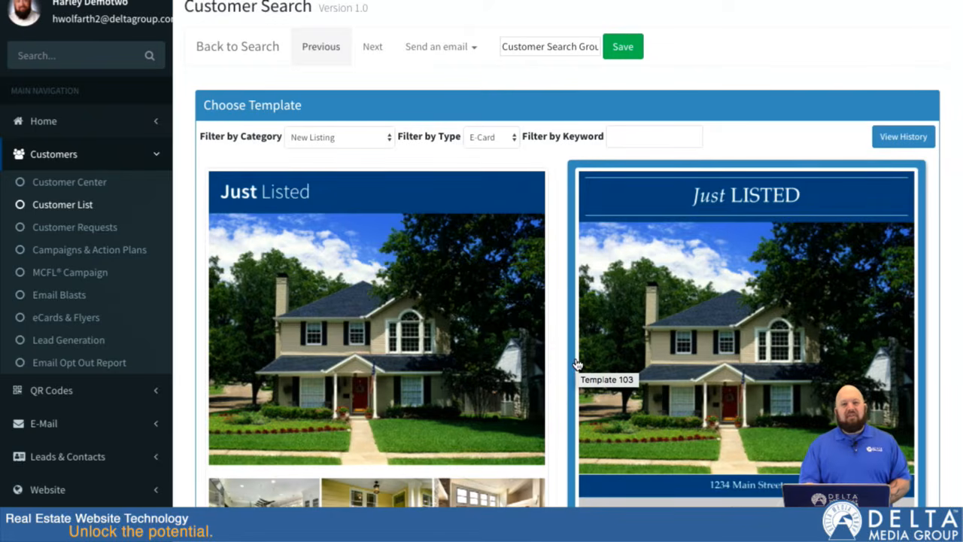
# Step: Start an EBlast to the same customers and look through the drafts and templates available for it
pyautogui.scroll(-1, 568, 211)
pyautogui.scroll(1, 568, 212)
pyautogui.click(476, 54)
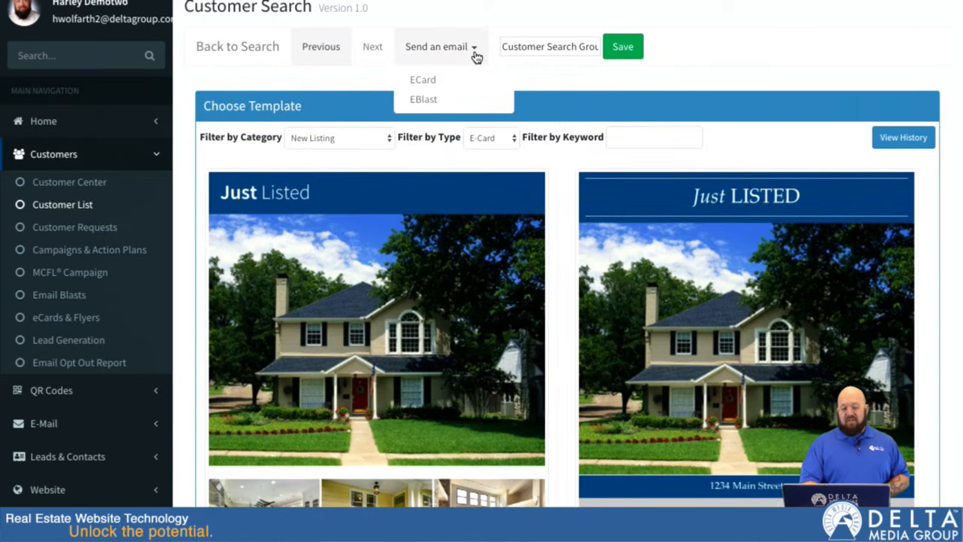
pyautogui.click(422, 99)
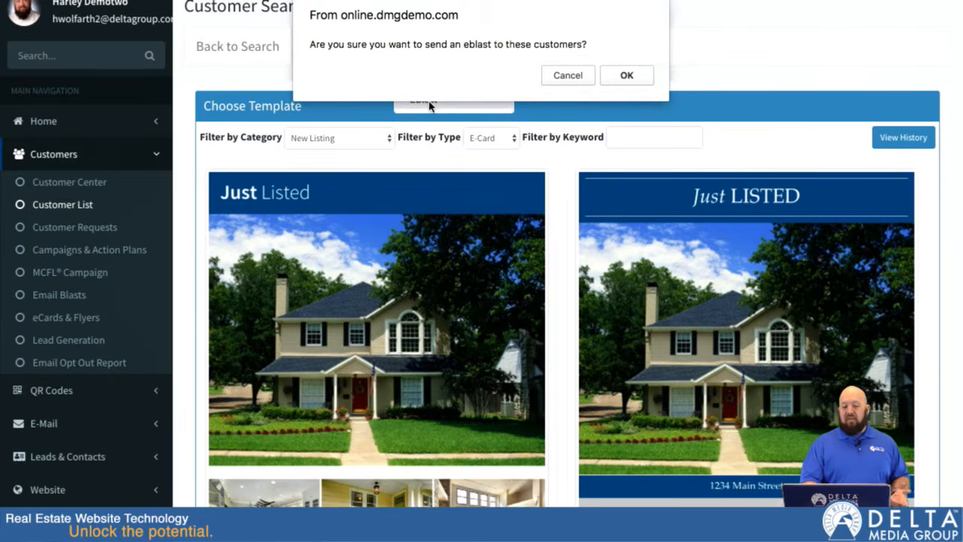
pyautogui.click(631, 75)
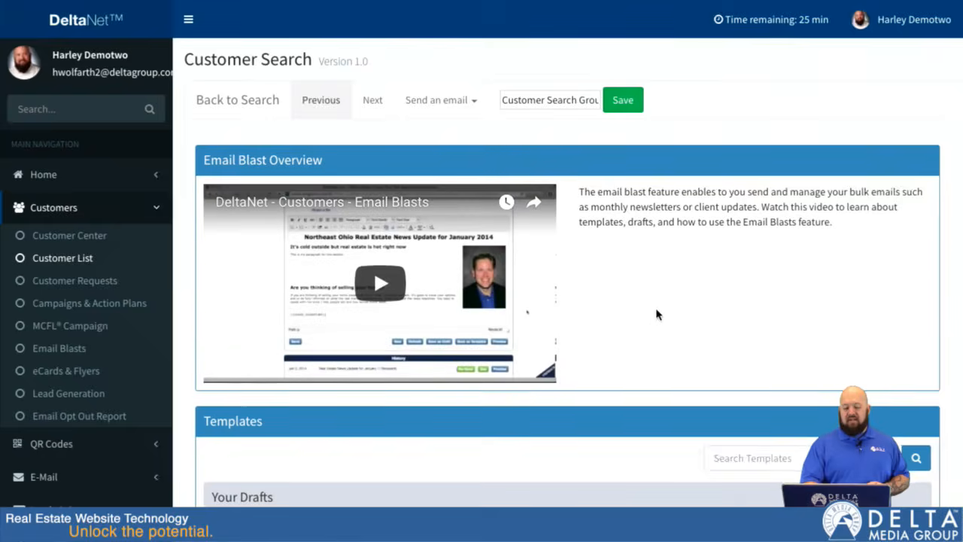
pyautogui.scroll(-3, 655, 311)
pyautogui.scroll(-5, 183, 389)
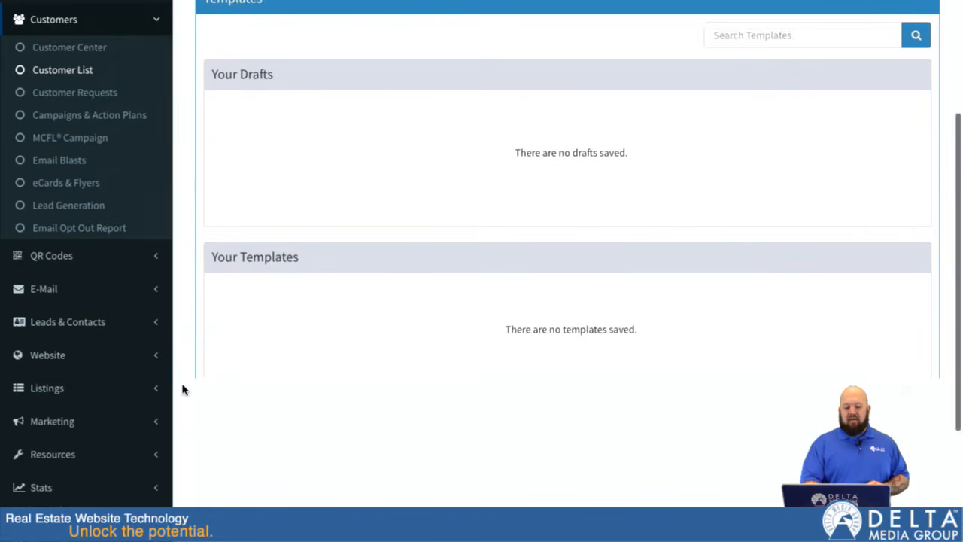
pyautogui.scroll(2, 222, 312)
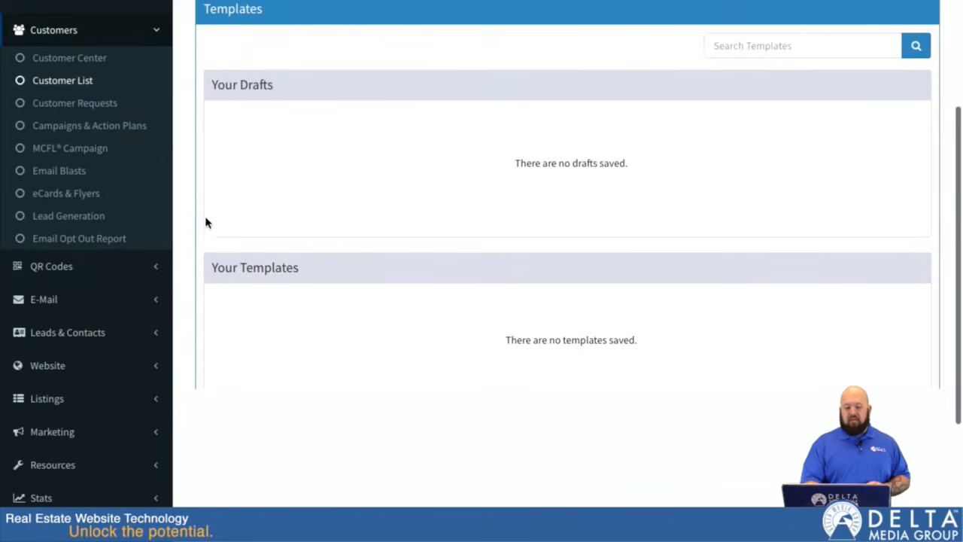
# Step: Review the rest of the EBlast page, from the company templates and email form through the save and send options to the history
pyautogui.scroll(-3, 191, 217)
pyautogui.scroll(-5, 191, 218)
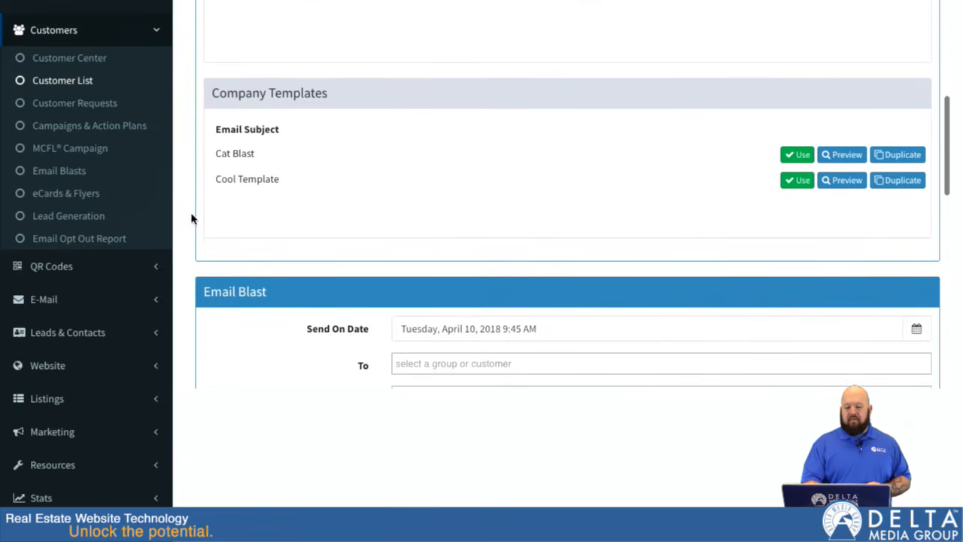
pyautogui.scroll(-2, 191, 218)
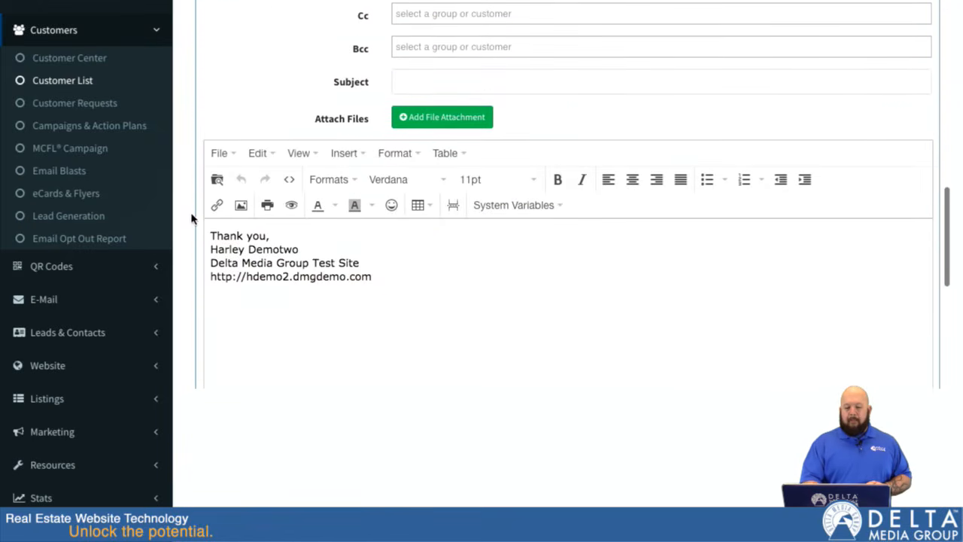
pyautogui.scroll(-2, 191, 219)
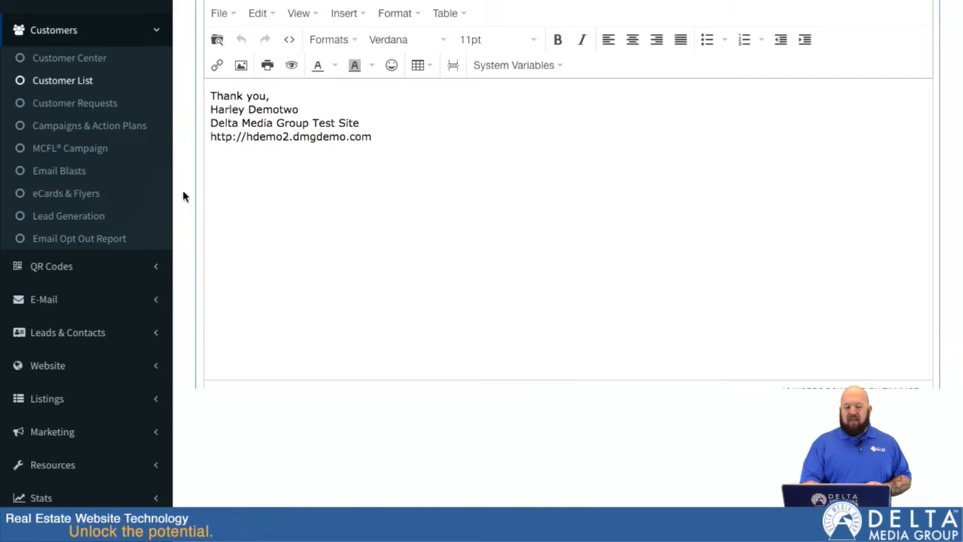
pyautogui.scroll(-1, 191, 200)
pyautogui.scroll(-3, 191, 200)
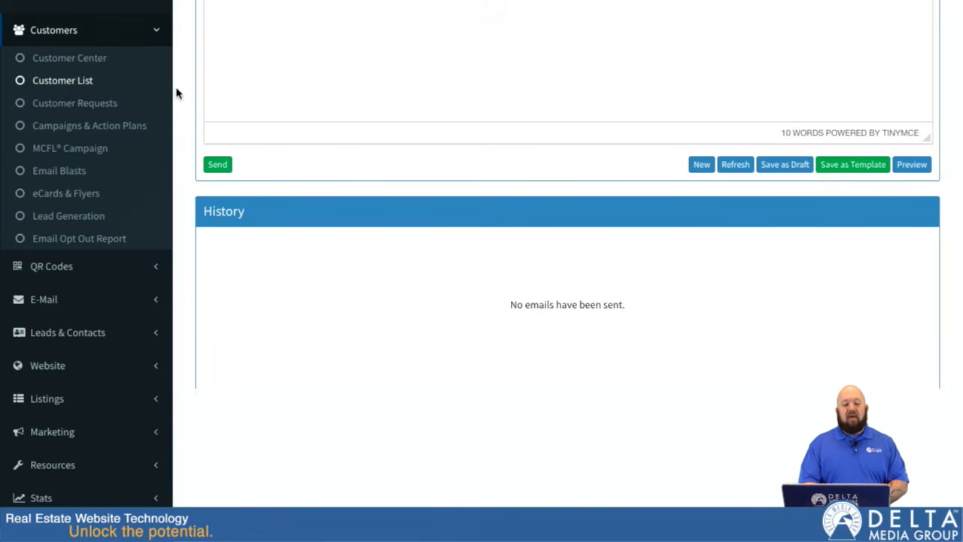
# Step: Leave the unsent EBlast and return to the full Customer List
pyautogui.scroll(3, 177, 96)
pyautogui.scroll(5, 195, 169)
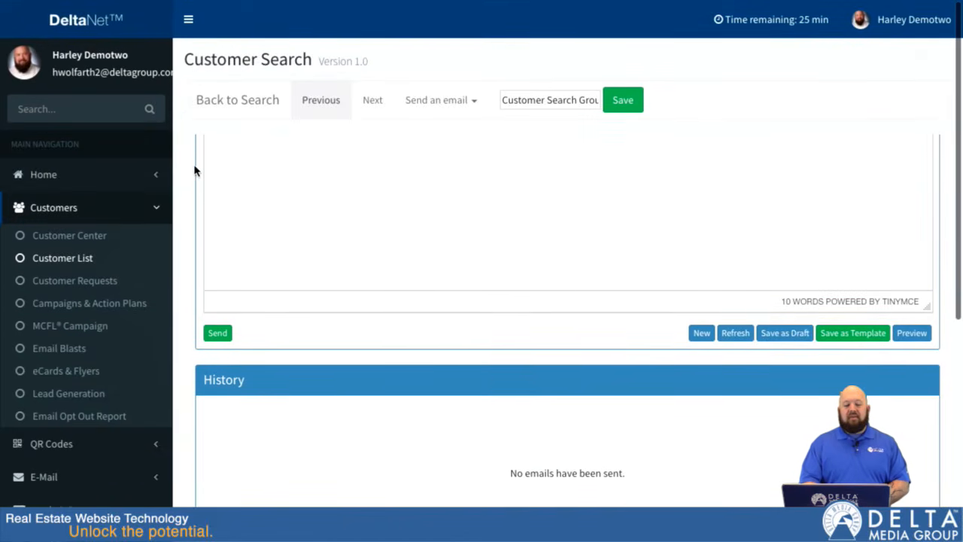
pyautogui.scroll(5, 195, 168)
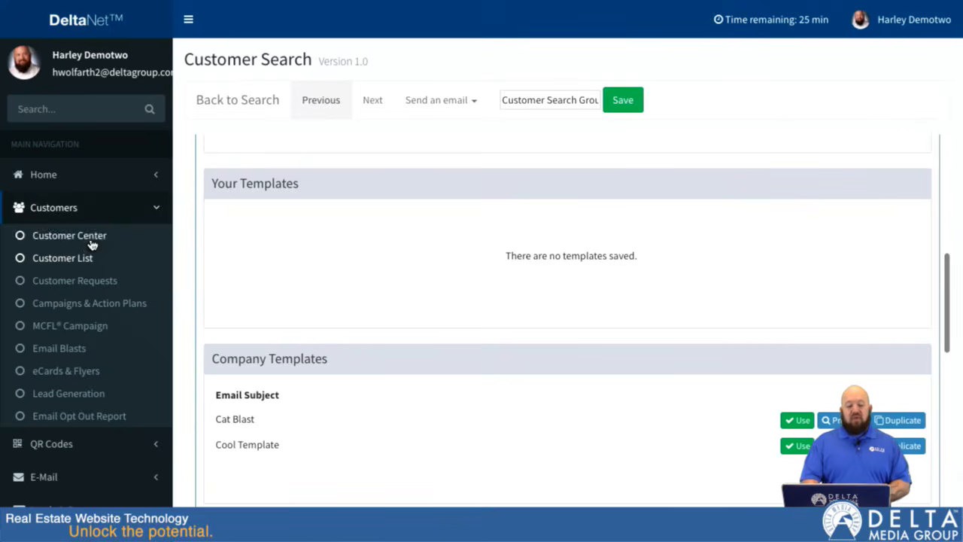
pyautogui.click(72, 257)
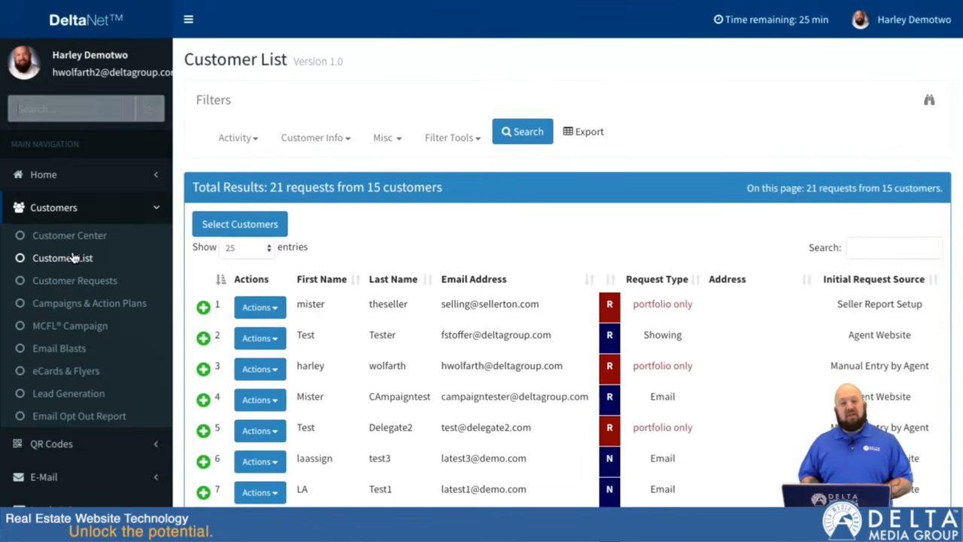